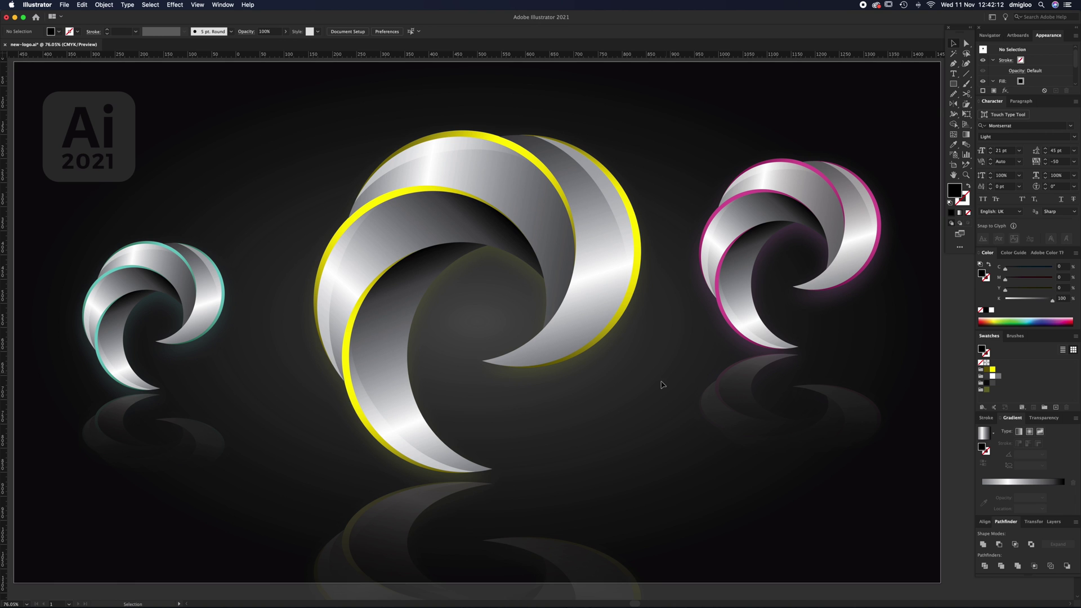
# - Examine the colour reference squares beside the artboard, covering the silver, yellow and transparent white gradients and the black fill with shadow
pyautogui.press('super+minus')
pyautogui.hscroll(10, 704, 369)
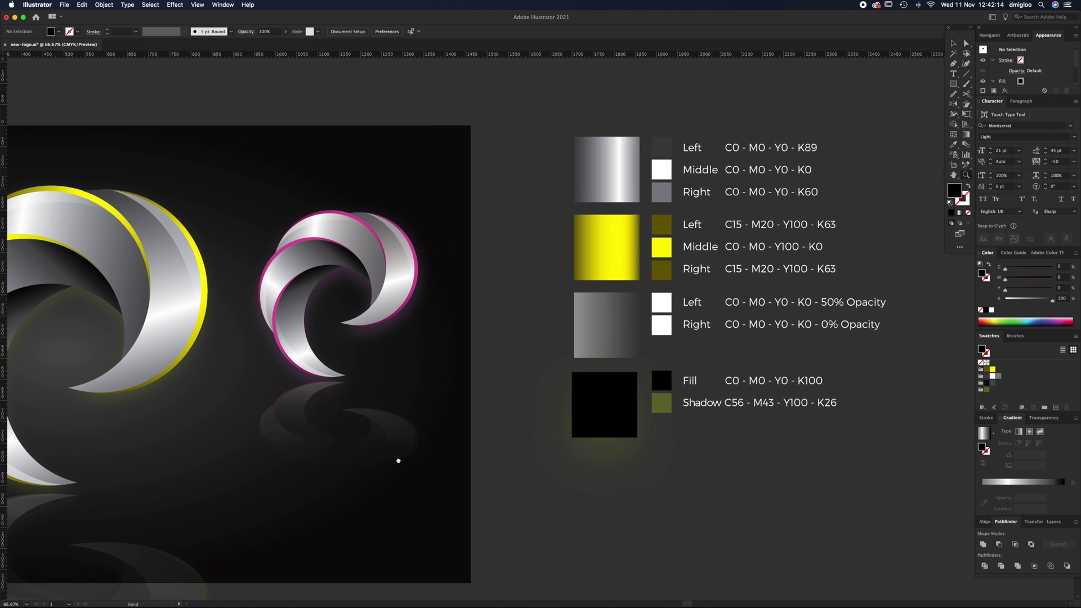
pyautogui.moveTo(396, 459); pyautogui.dragTo(403, 462)
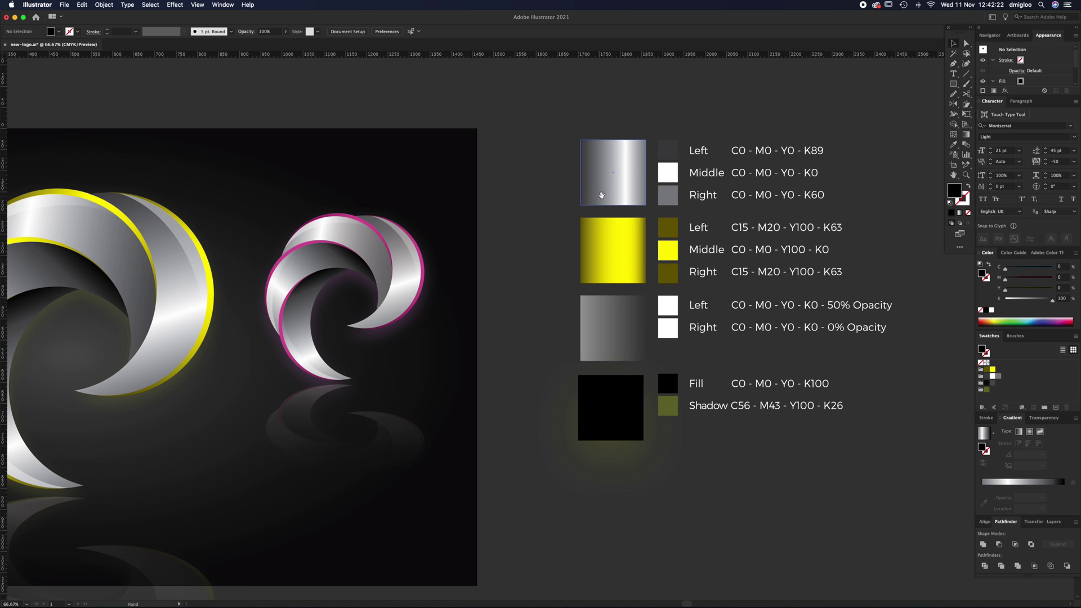
pyautogui.moveTo(599, 196); pyautogui.dragTo(723, 226)
pyautogui.click(724, 225)
pyautogui.click(303, 350)
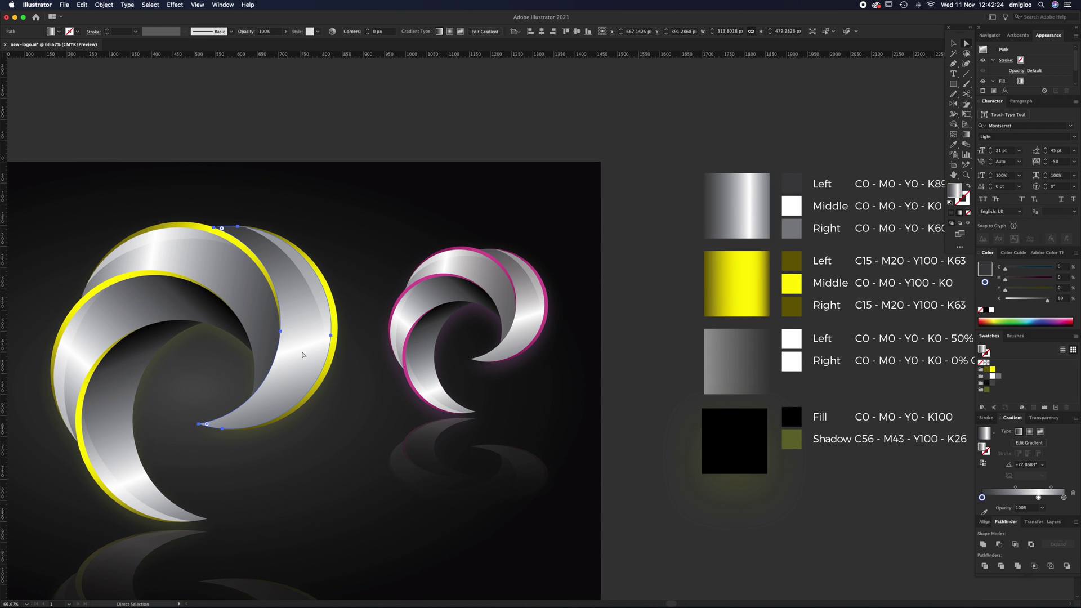
pyautogui.click(745, 287)
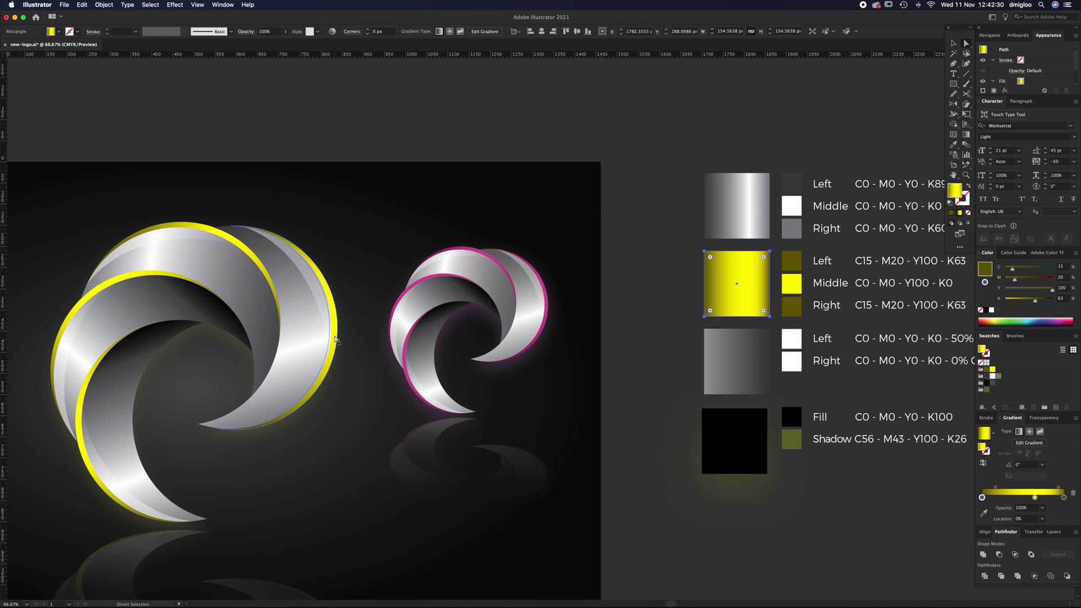
pyautogui.click(751, 369)
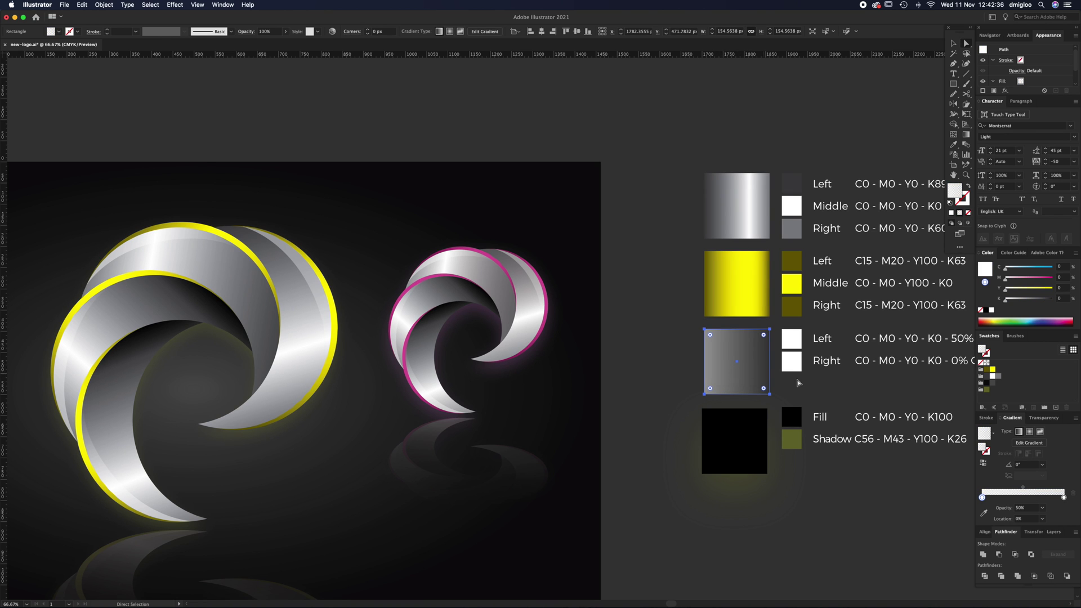
pyautogui.hscroll(5, 850, 383)
pyautogui.scroll(1, 849, 383)
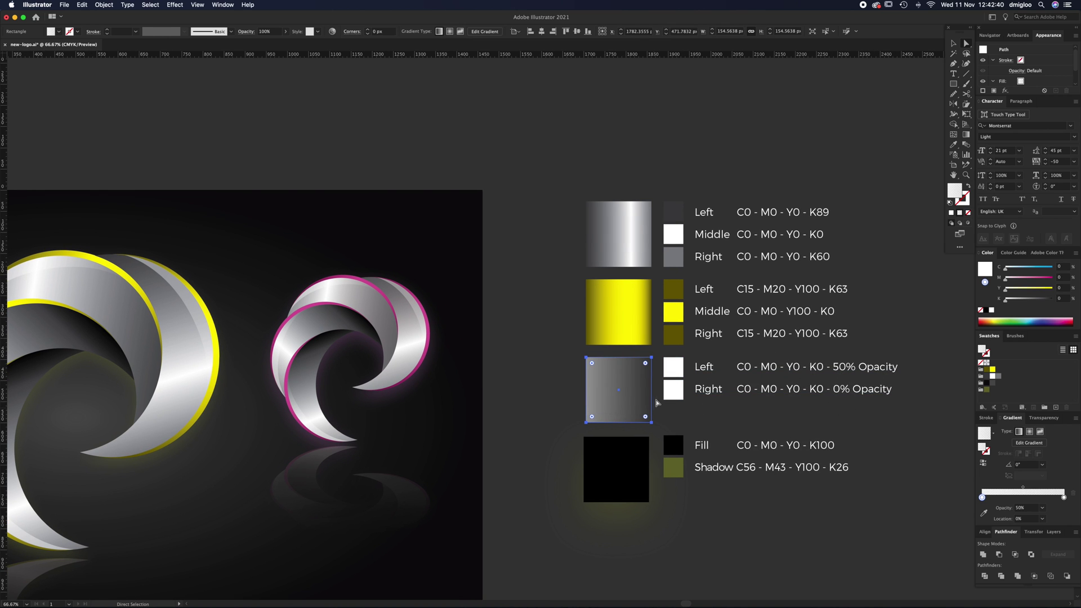
pyautogui.click(577, 431)
pyautogui.click(630, 503)
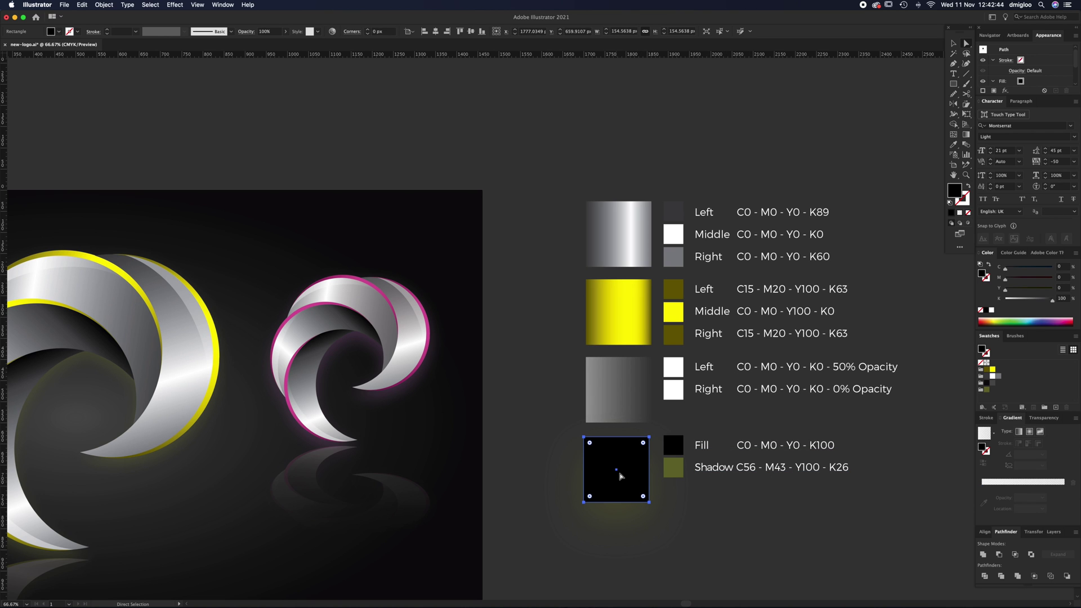
pyautogui.click(751, 505)
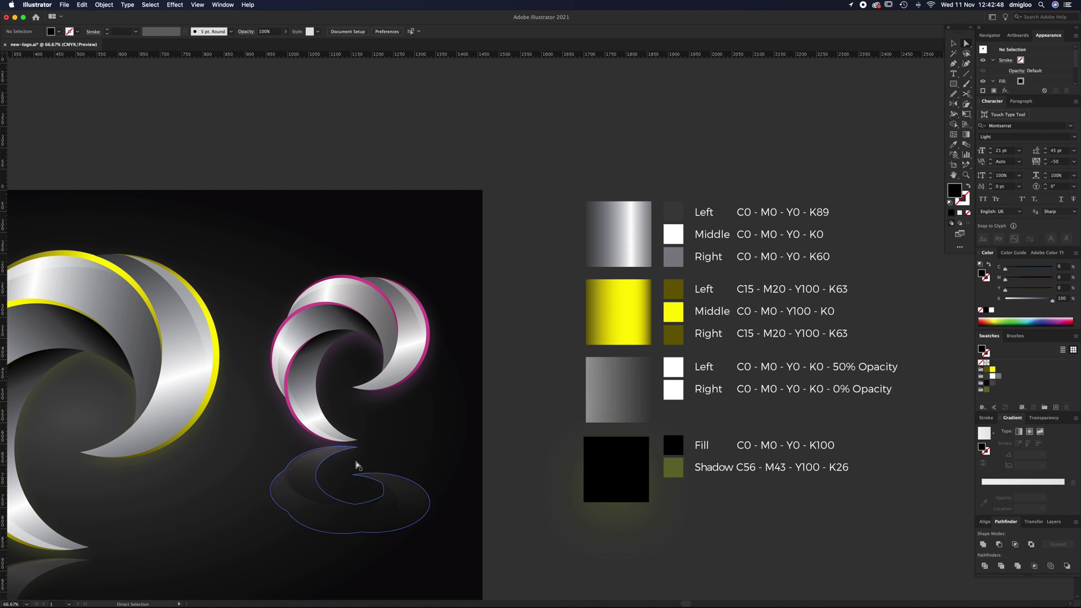
# - Open artboard editing from the document setup to check the artboard, leave it, and return to the artwork
pyautogui.press('space')
pyautogui.moveTo(379, 470); pyautogui.dragTo(612, 437)
pyautogui.scroll(-3, 613, 437)
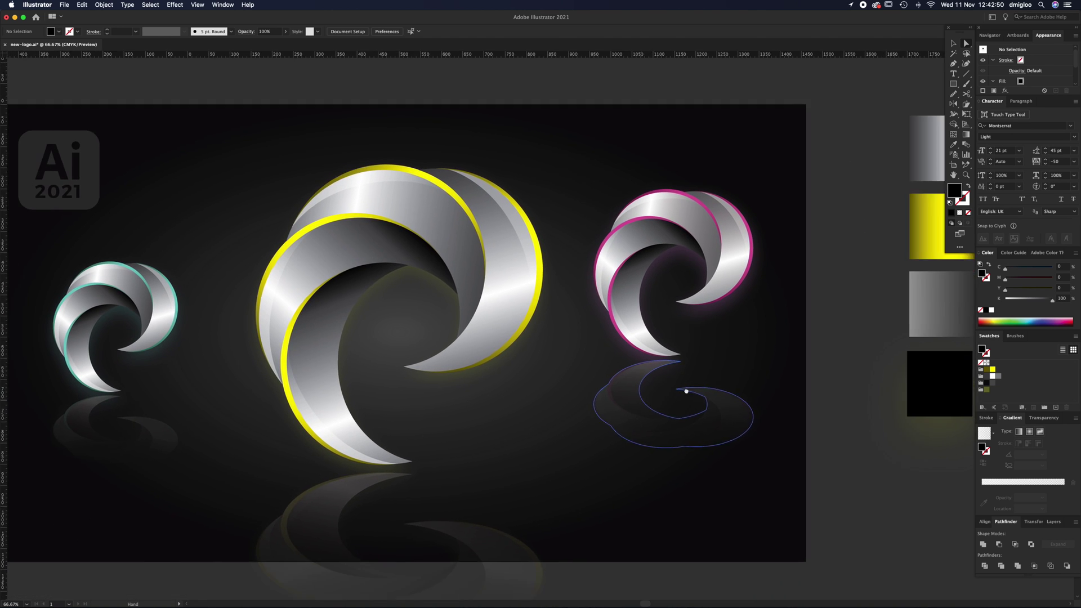
pyautogui.scroll(3, 724, 405)
pyautogui.hscroll(5, 724, 405)
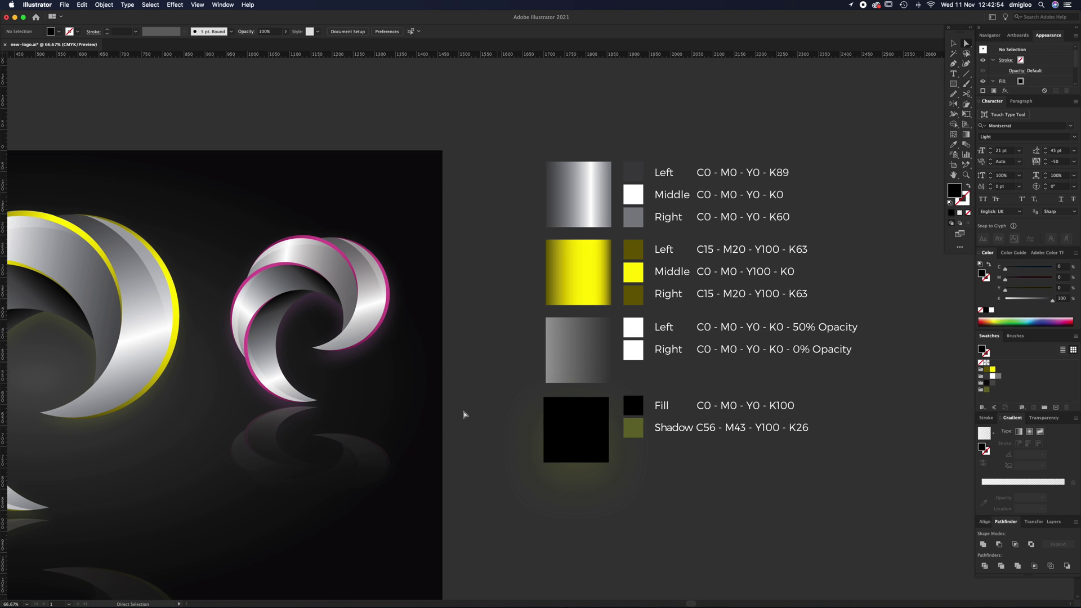
pyautogui.click(349, 32)
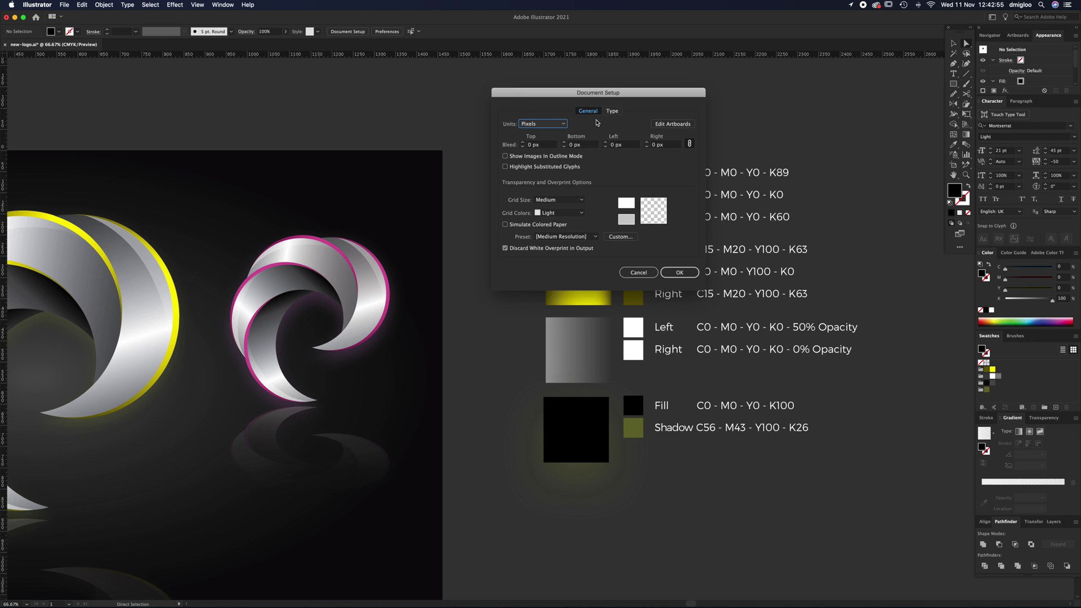
pyautogui.click(672, 124)
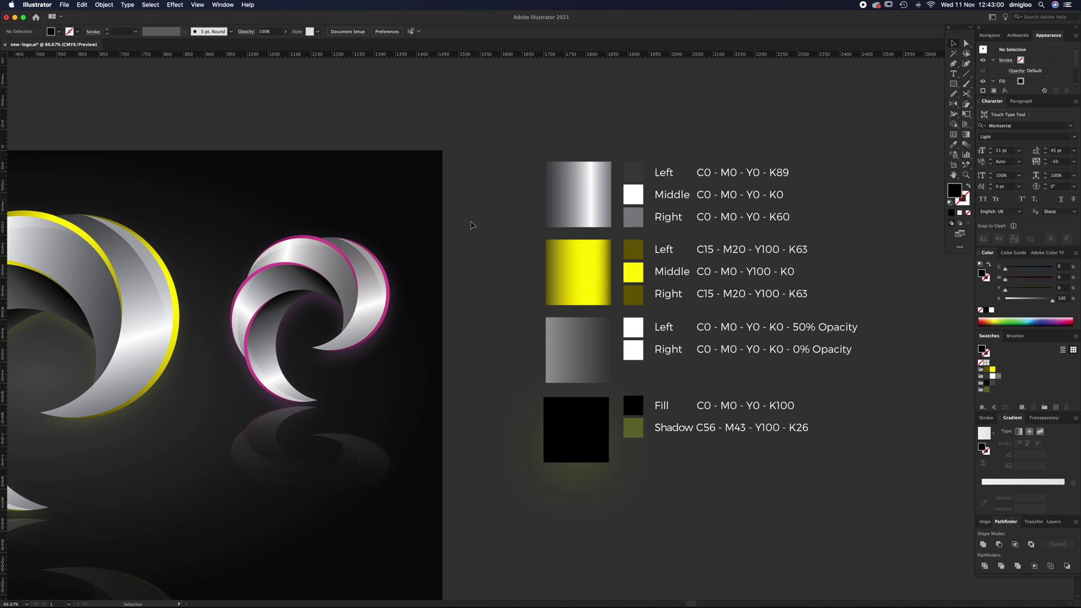
pyautogui.press('Escape')
pyautogui.moveTo(293, 406); pyautogui.dragTo(732, 352)
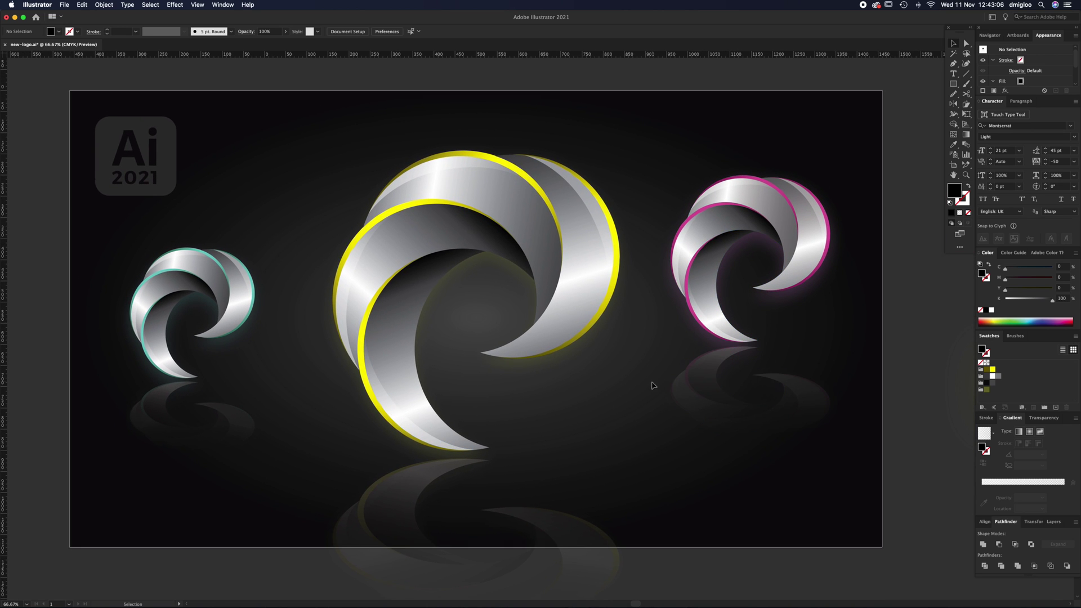
# - Select the background rectangle and inspect the centre colour, outer colour and midpoint location of its radial gradient
pyautogui.click(69, 205)
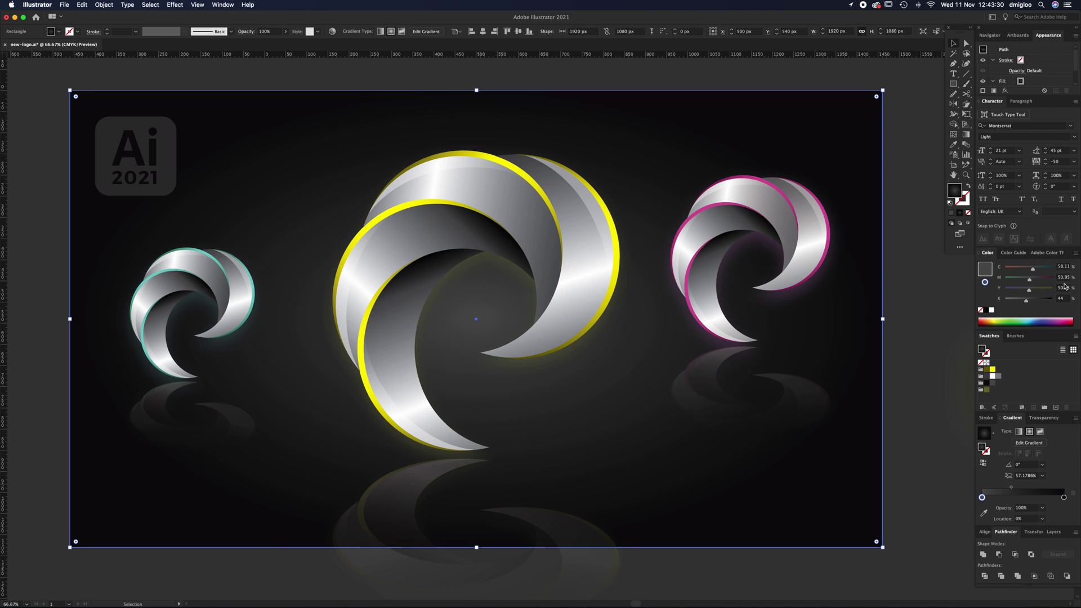
pyautogui.click(1064, 497)
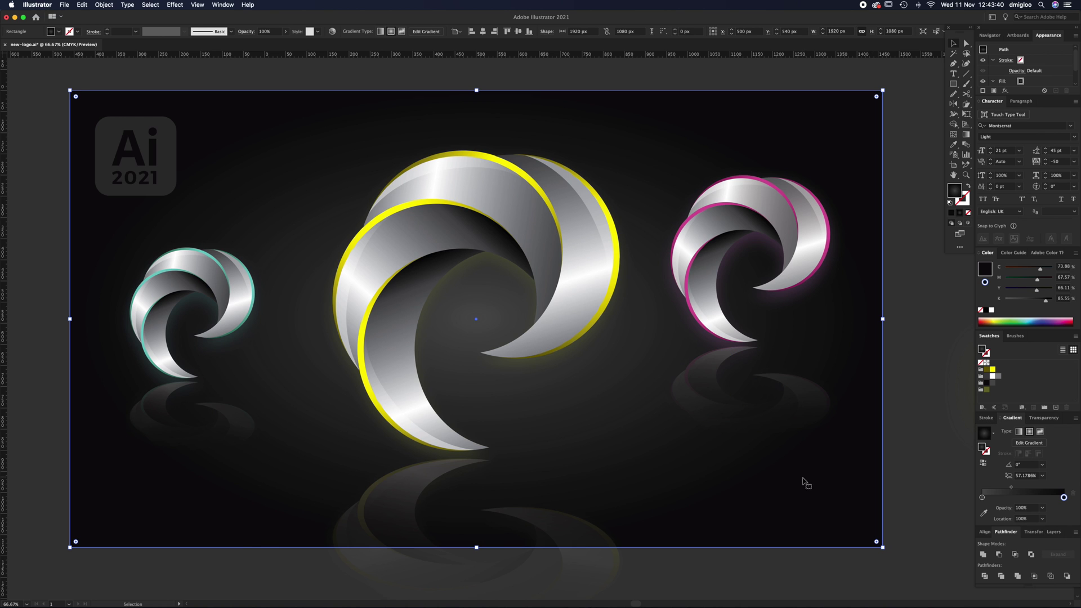
pyautogui.click(921, 401)
pyautogui.click(883, 280)
pyautogui.click(223, 5)
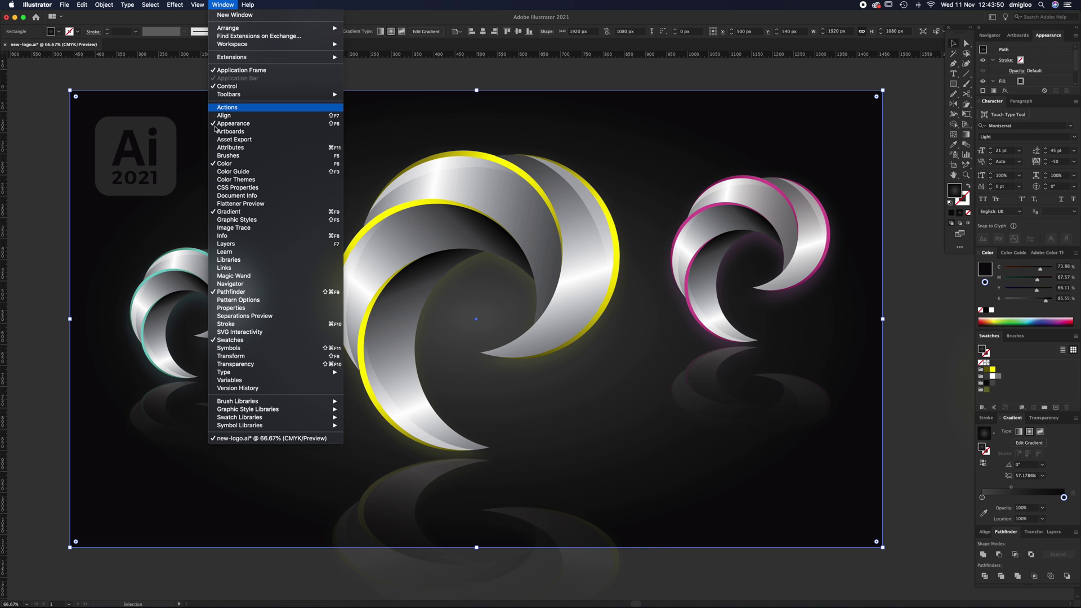
pyautogui.click(929, 371)
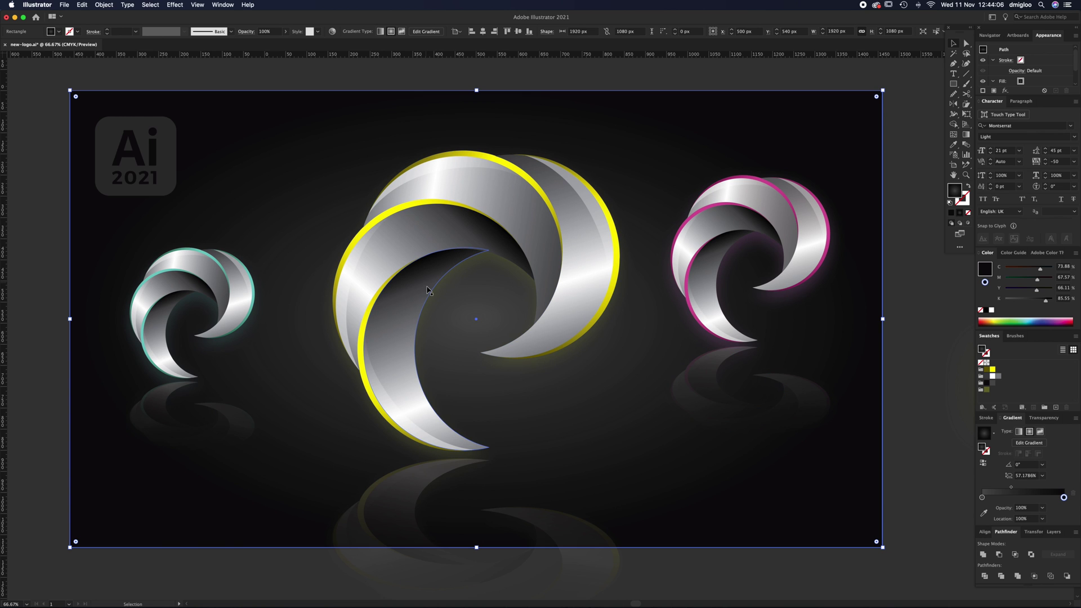
pyautogui.click(1011, 489)
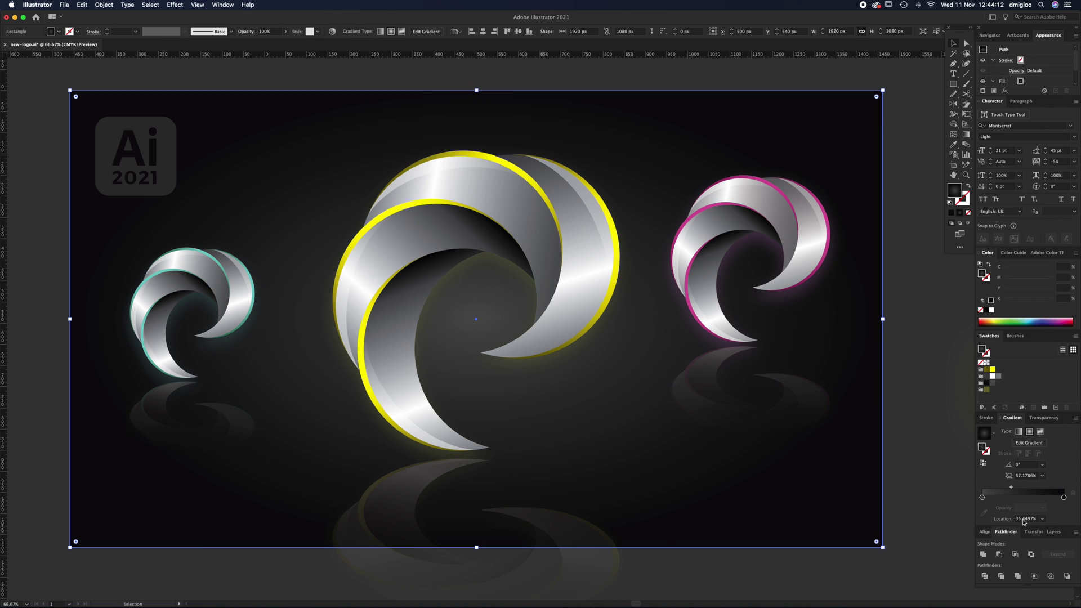
# - Redraw the background rectangle's radial gradient horizontally from the artboard centre out to near its right edge
pyautogui.click(966, 135)
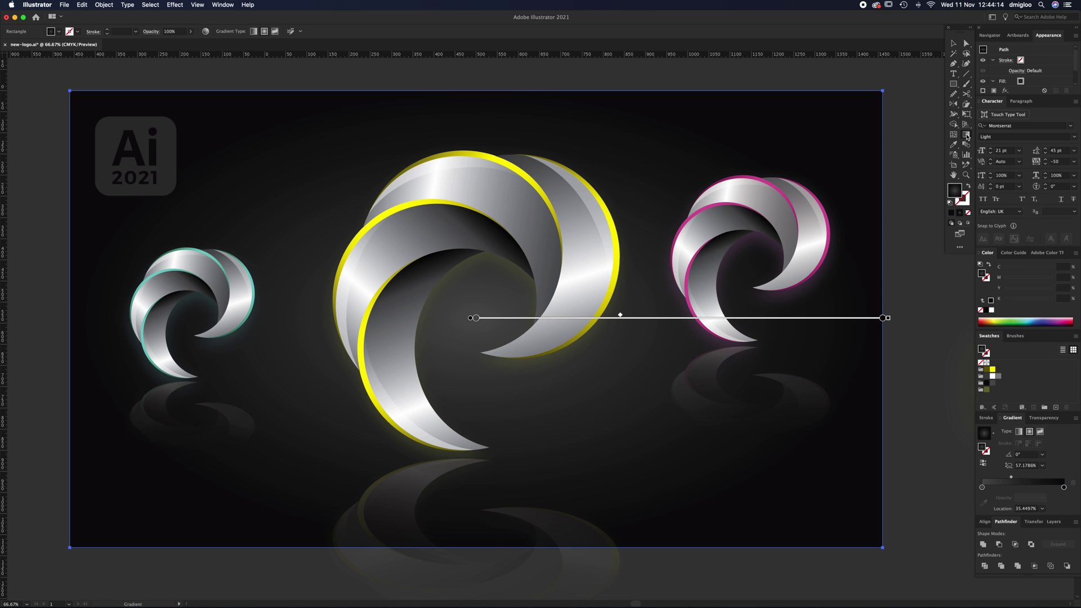
pyautogui.moveTo(472, 319)
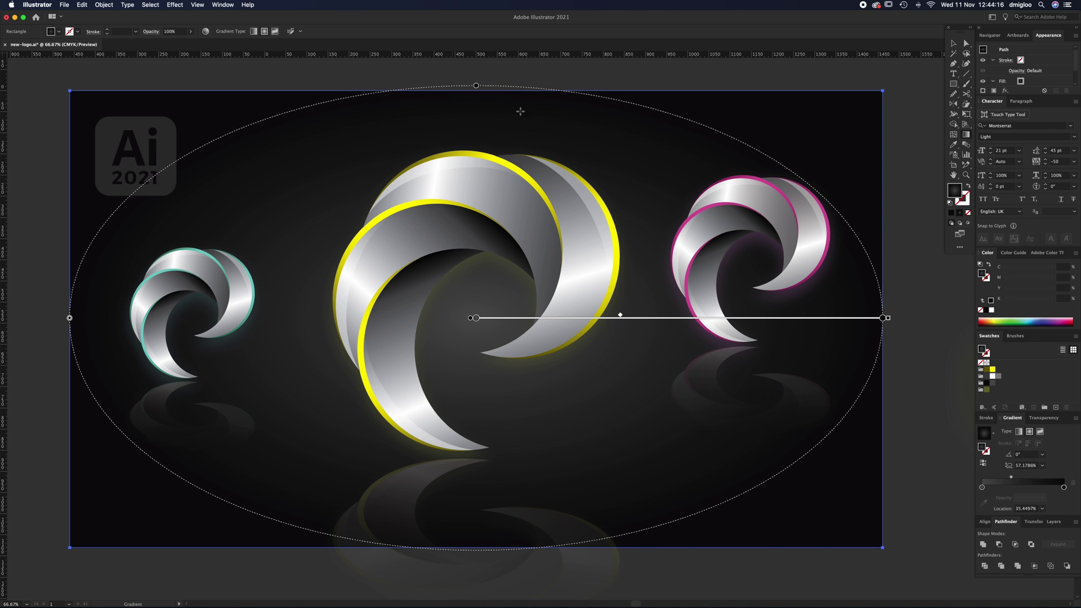
pyautogui.moveTo(476, 331); pyautogui.dragTo(646, 501)
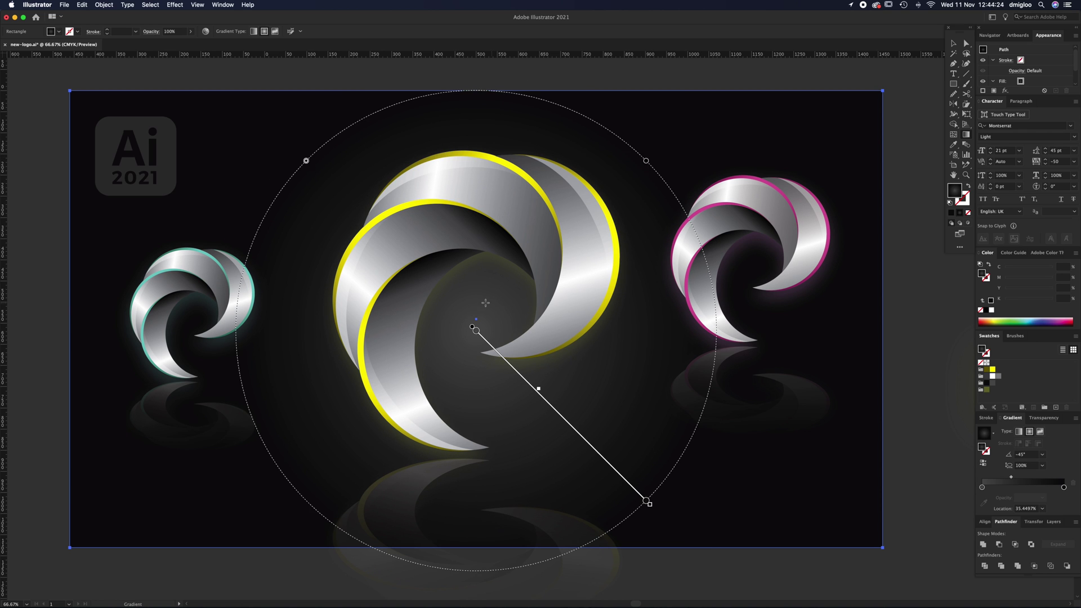
pyautogui.moveTo(480, 324); pyautogui.dragTo(861, 338)
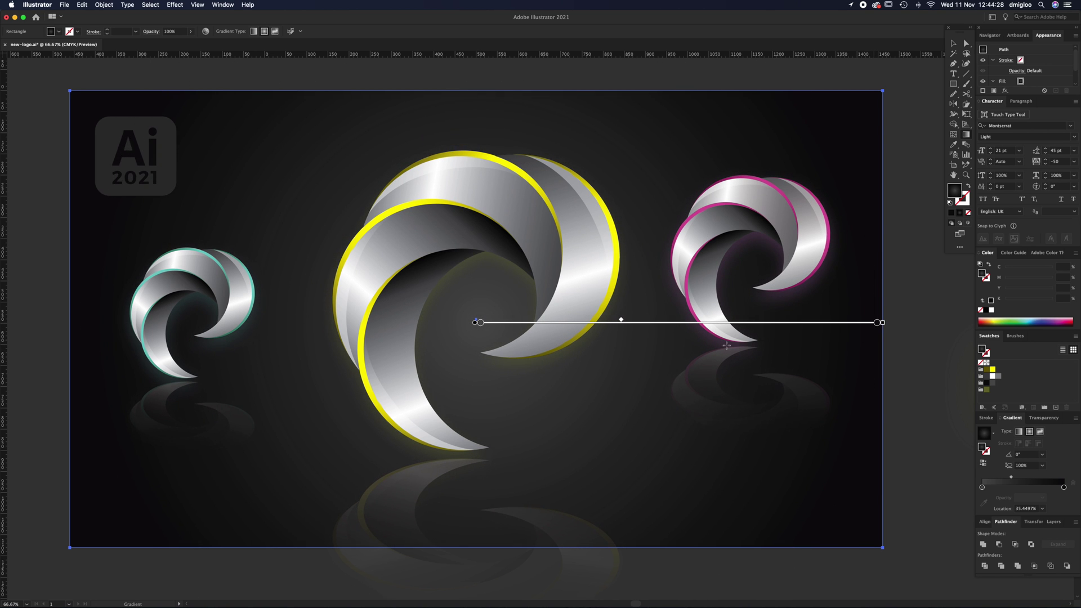
# - Squash the background's radial gradient vertically into an ellipse with an aspect ratio of about 57.5%, and deselect the rectangle
pyautogui.press('z')
pyautogui.keyDown('alt'); pyautogui.click(509, 336); pyautogui.keyUp('alt')
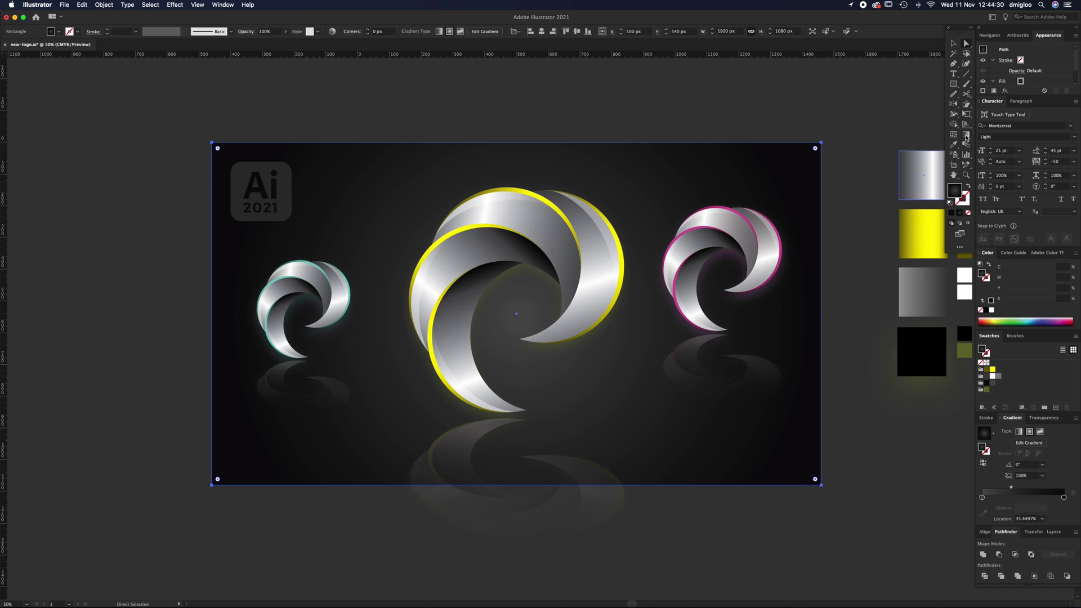
pyautogui.press('g')
pyautogui.scroll(5, 519, 107)
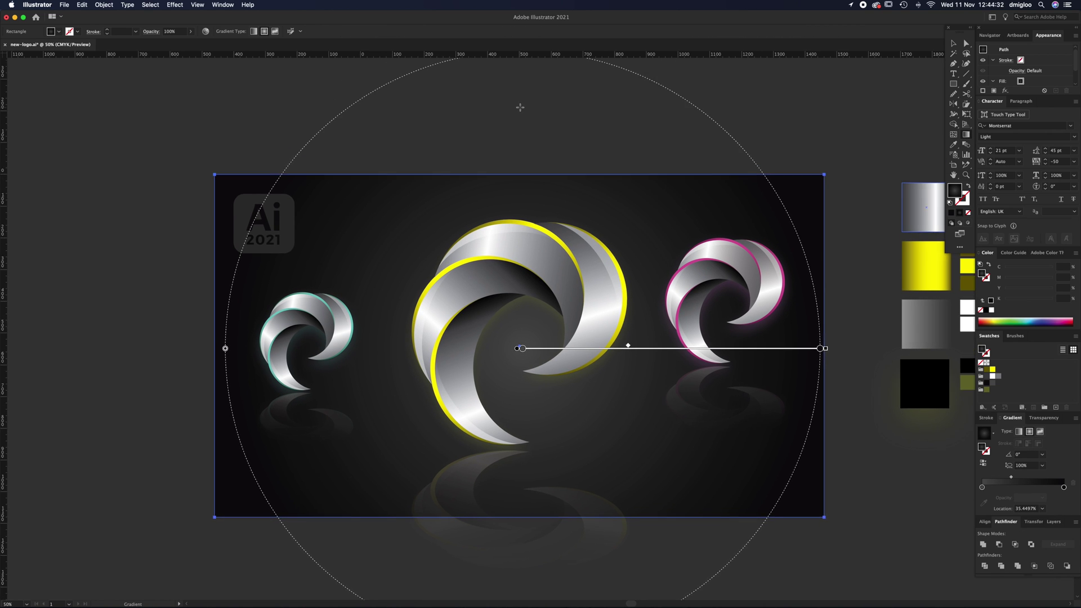
pyautogui.moveTo(516, 101); pyautogui.dragTo(516, 229)
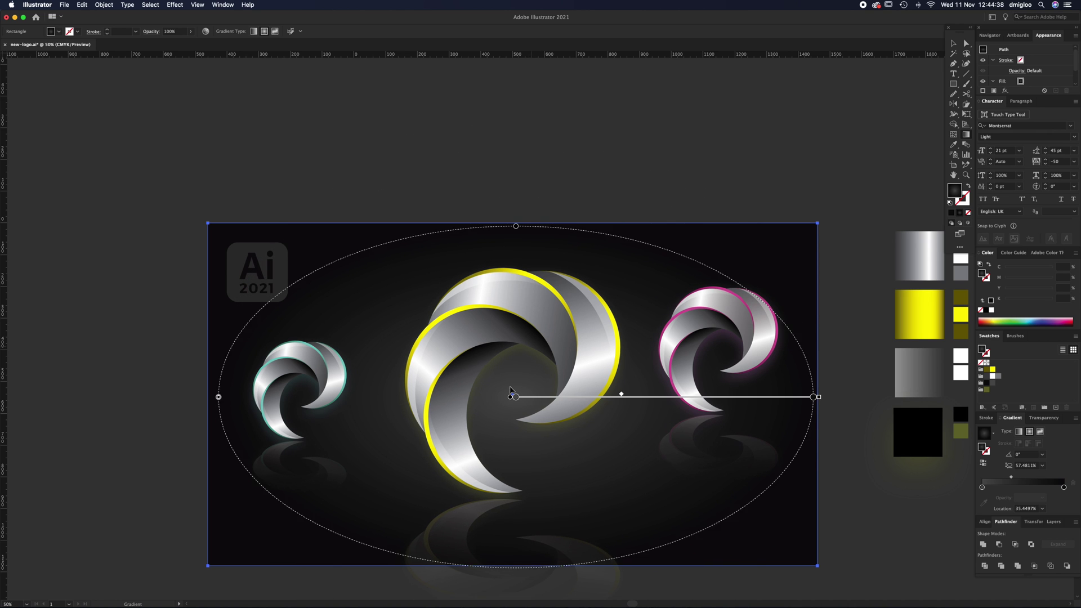
pyautogui.press('a')
pyautogui.press('super+shift+a')
pyautogui.press('v')
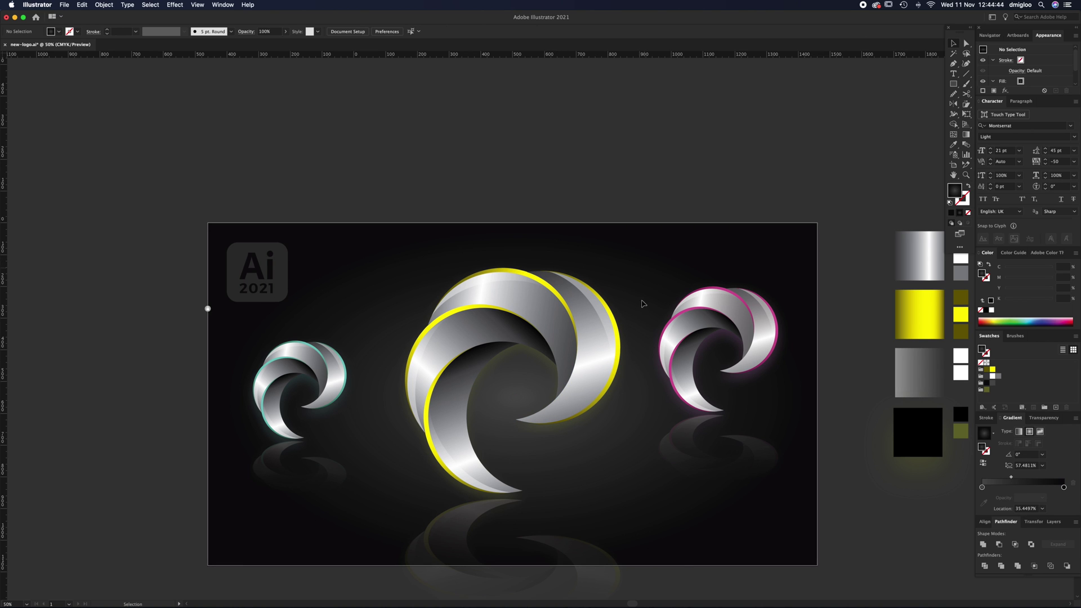
# - Delete the small teal and pink logos together with their reflections
pyautogui.click(255, 366)
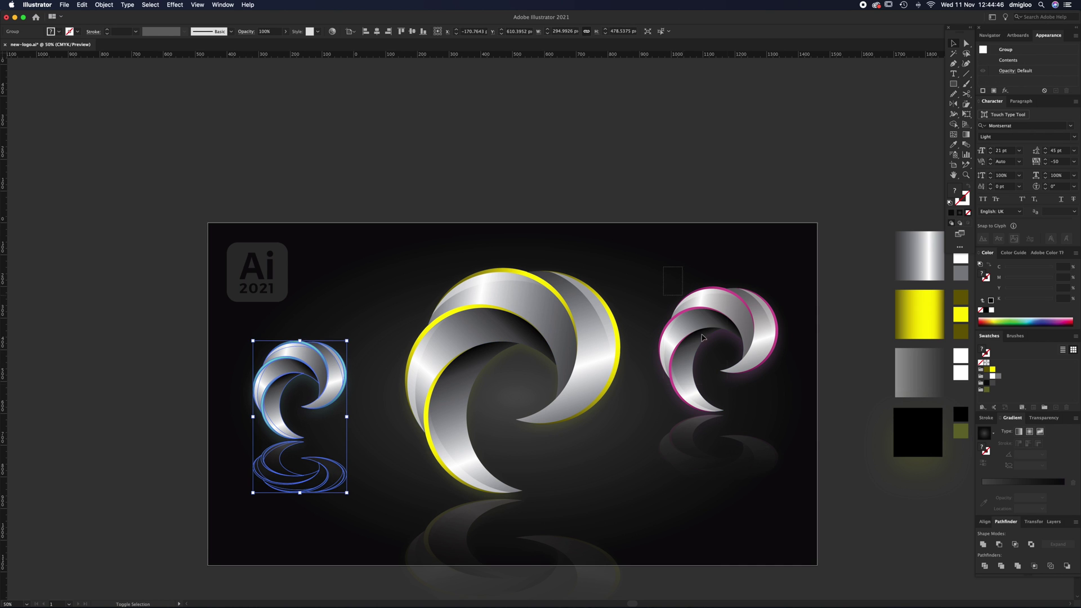
pyautogui.keyDown('shift'); pyautogui.click(745, 448); pyautogui.keyUp('shift')
pyautogui.press('Delete')
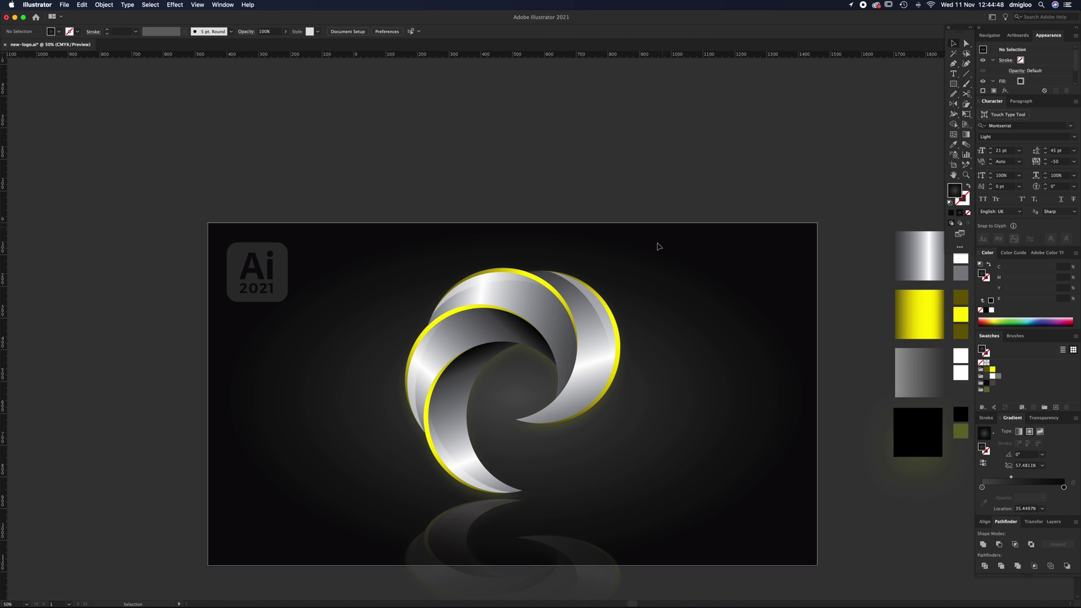
# - Scale down the yellow logo with its reflection and place it in the left half of the artboard
pyautogui.click(512, 381)
pyautogui.moveTo(508, 341); pyautogui.dragTo(472, 324)
pyautogui.moveTo(552, 415); pyautogui.dragTo(483, 441)
pyautogui.moveTo(511, 381); pyautogui.dragTo(457, 367)
pyautogui.press('super+shift+a')
# - Draw a circle about 333 px in diameter in the empty right half of the artboard
pyautogui.keyDown('super'); pyautogui.click(535, 412); pyautogui.keyUp('super')
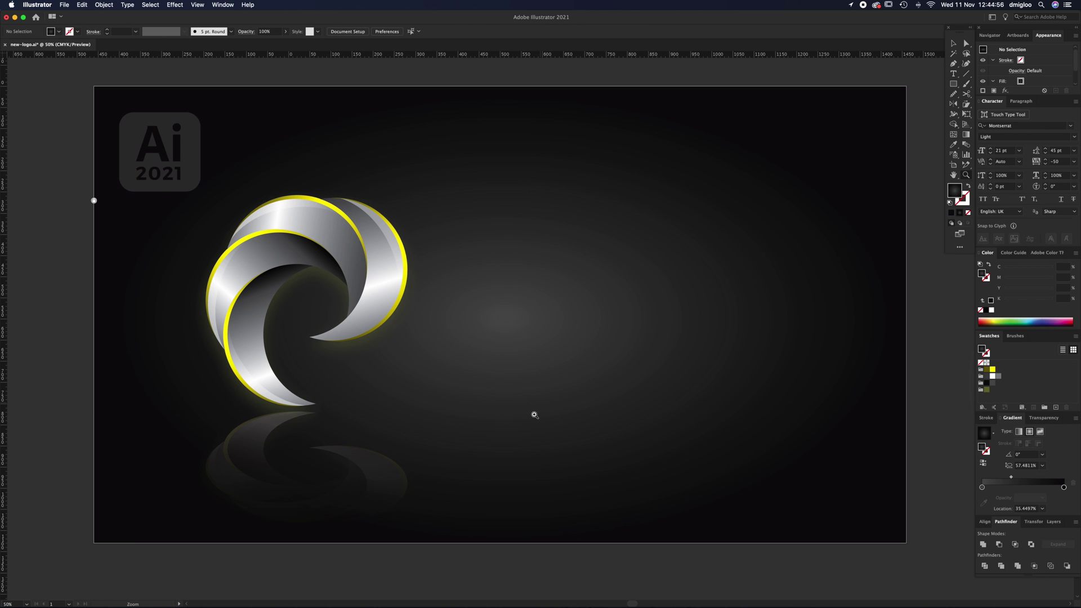
pyautogui.click(513, 326)
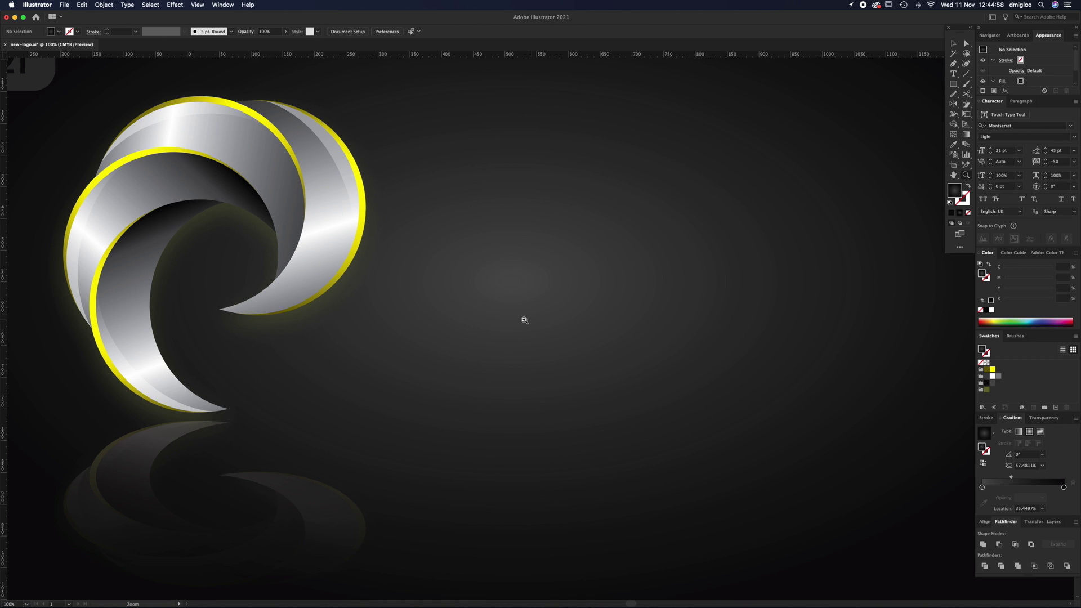
pyautogui.keyDown('alt'); pyautogui.click(527, 317); pyautogui.keyUp('alt')
pyautogui.moveTo(519, 305); pyautogui.dragTo(509, 357)
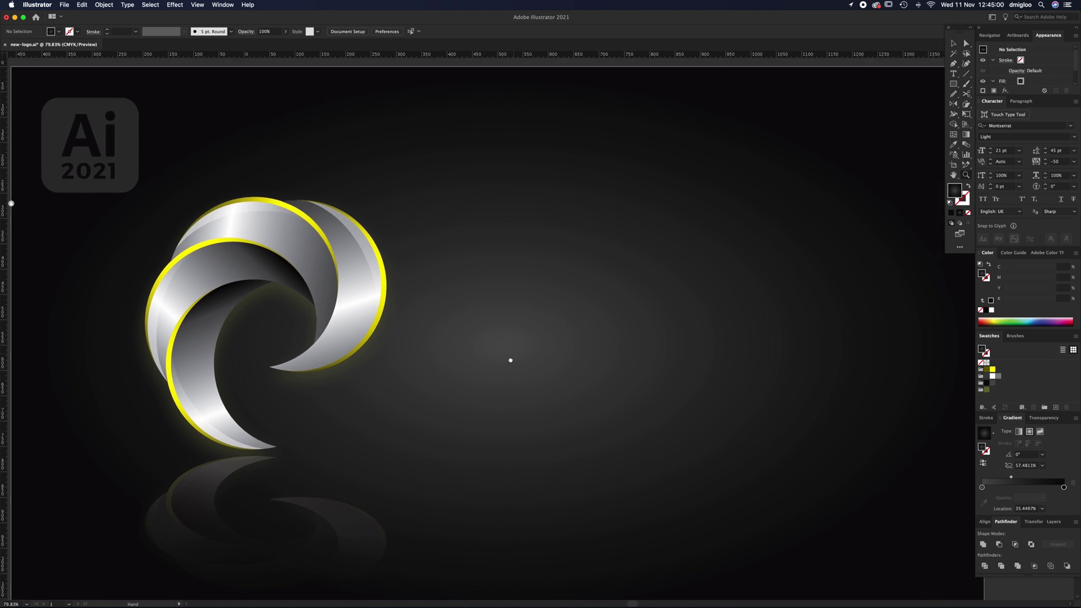
pyautogui.press('v')
pyautogui.click(952, 84)
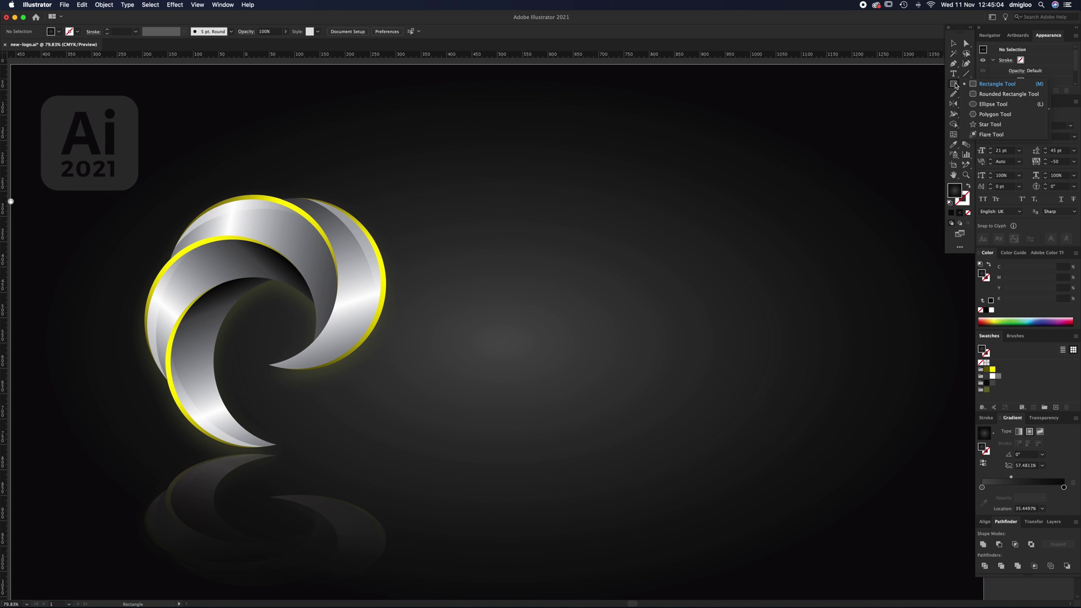
pyautogui.click(991, 105)
pyautogui.moveTo(643, 306)
pyautogui.mouseDown()
pyautogui.moveTo(770, 376)
pyautogui.moveTo(730, 352)
pyautogui.moveTo(755, 374)
pyautogui.moveTo(729, 363)
pyautogui.moveTo(686, 379)
pyautogui.mouseUp()
pyautogui.press('v')
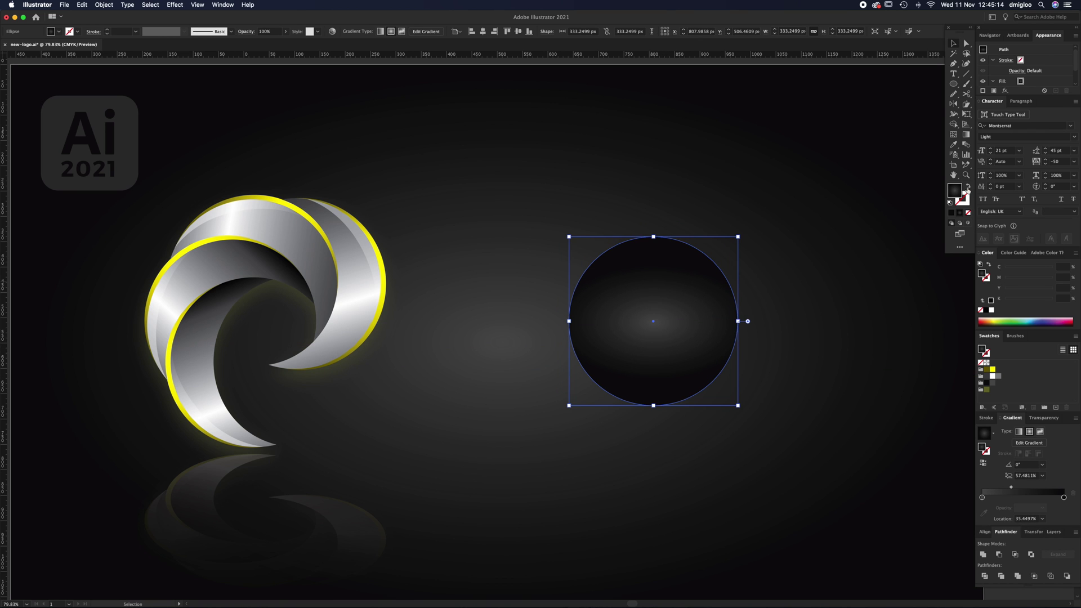
# - Fill the new circle with plain white and deselect it
pyautogui.click(955, 194)
pyautogui.click(992, 370)
pyautogui.click(991, 310)
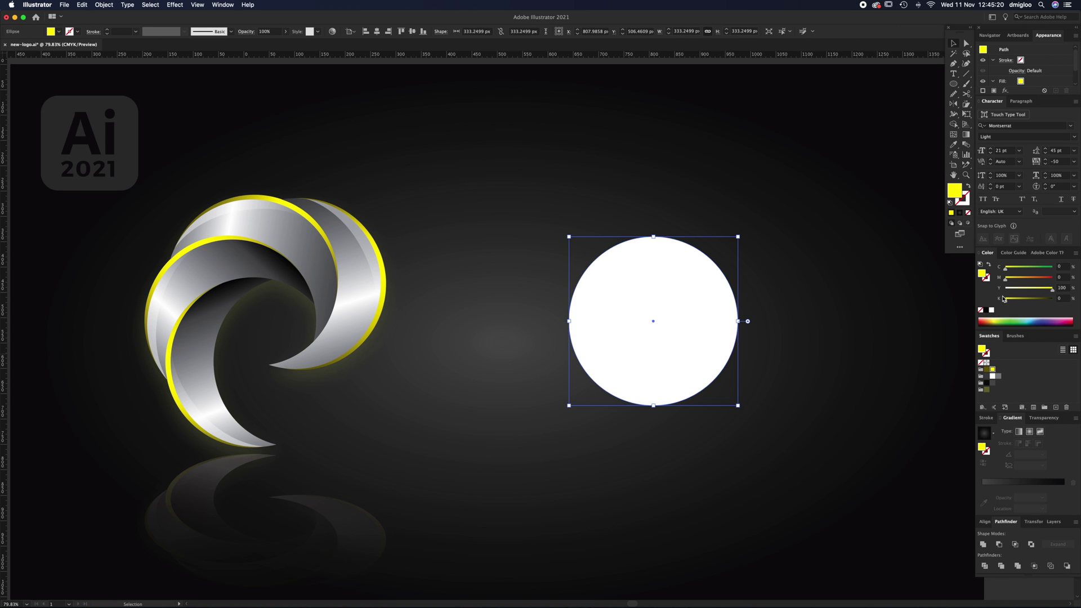
pyautogui.click(826, 337)
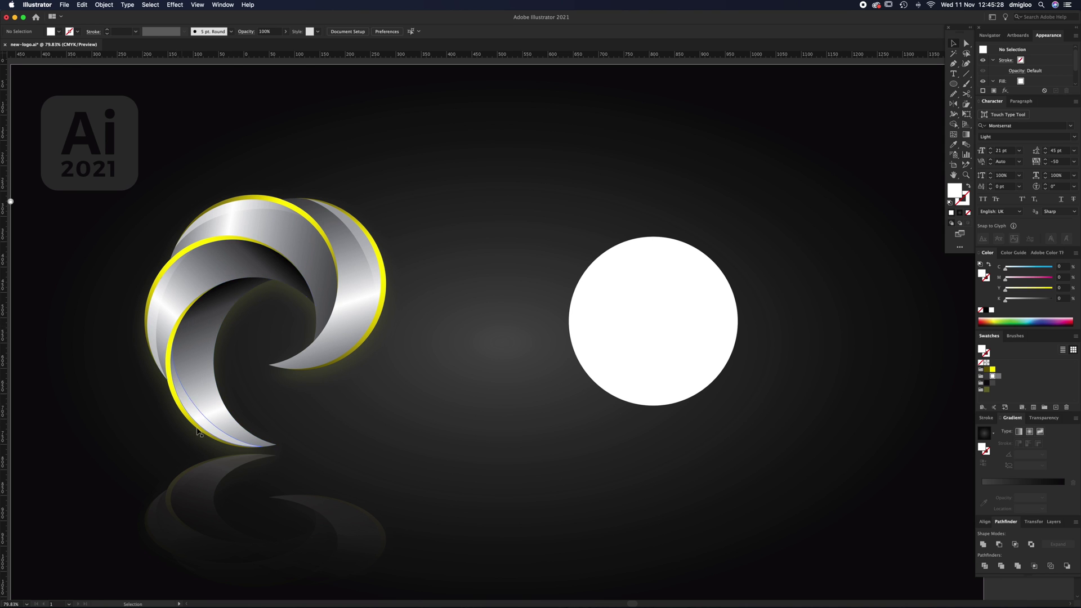
# - Duplicate the white circle in place and fill the copy with a light grey of 24% black
pyautogui.click(656, 332)
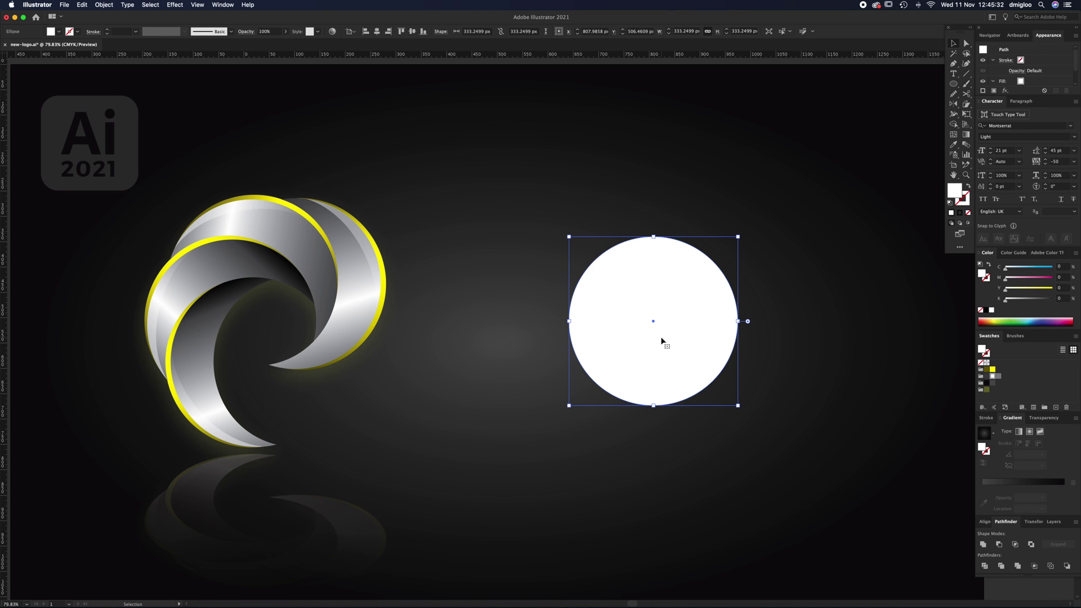
pyautogui.click(659, 343)
pyautogui.press('a')
pyautogui.press('v')
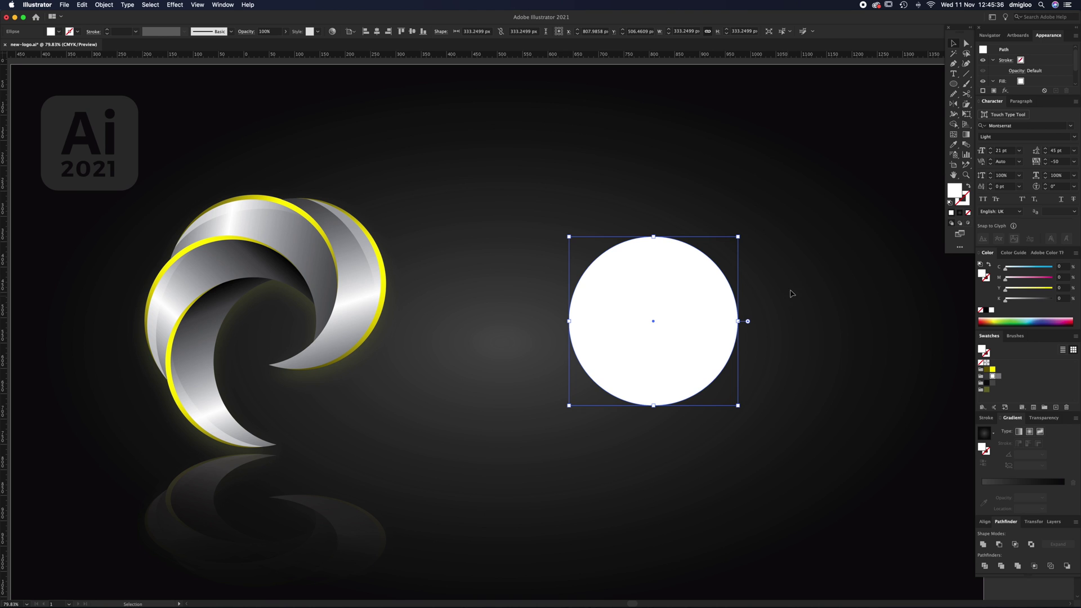
pyautogui.moveTo(732, 323); pyautogui.dragTo(789, 282)
pyautogui.press('super+z')
pyautogui.moveTo(1006, 304); pyautogui.dragTo(1019, 309)
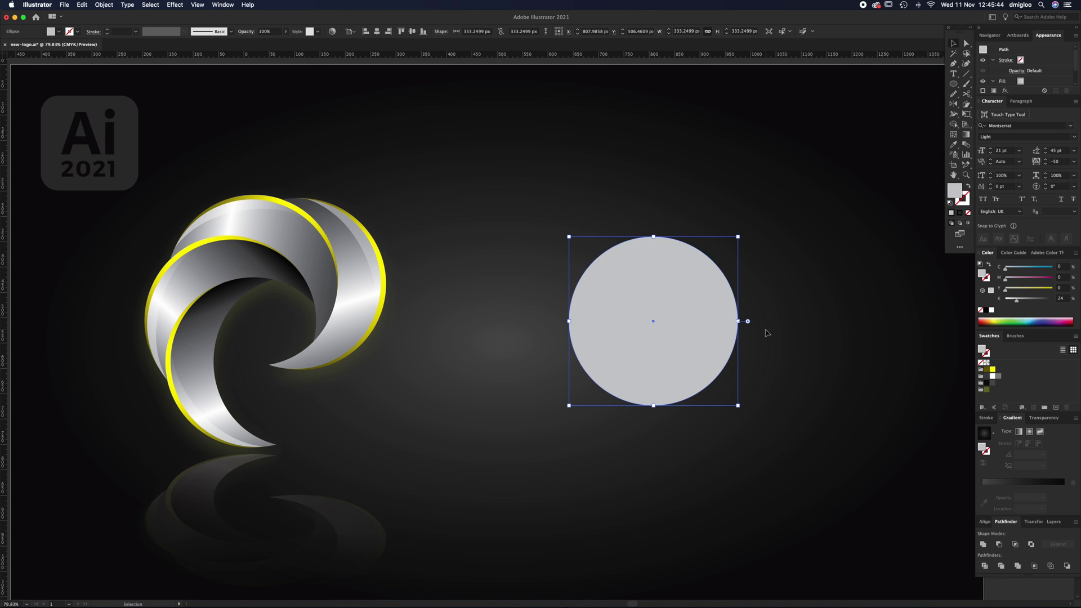
# - Move the grey circle about 74 px to the right, keeping it level with the white circle
pyautogui.click(784, 333)
pyautogui.click(639, 347)
pyautogui.moveTo(636, 356); pyautogui.dragTo(678, 361)
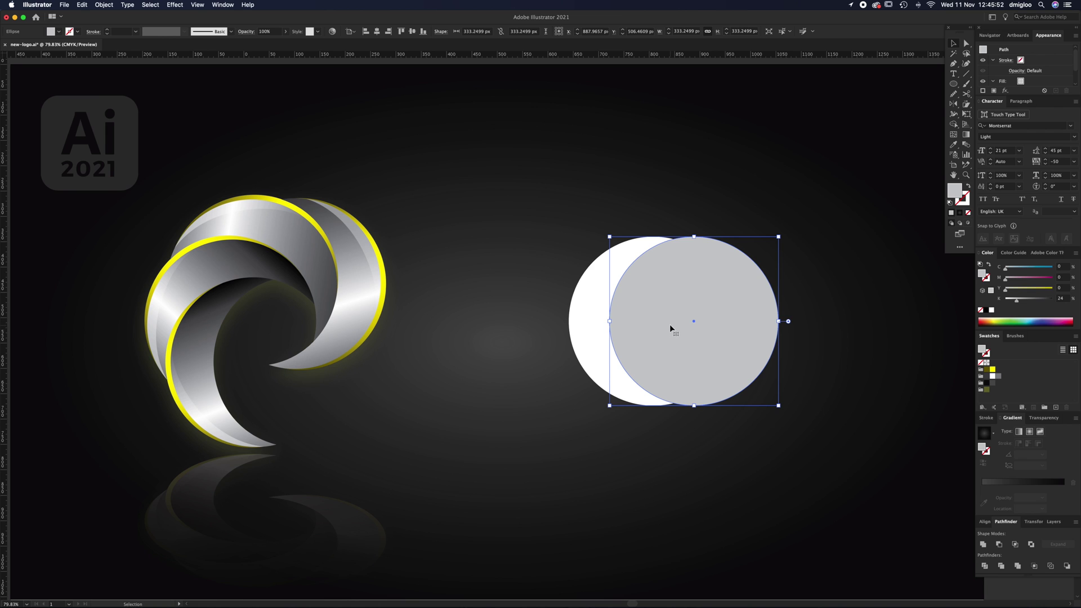
pyautogui.click(199, 6)
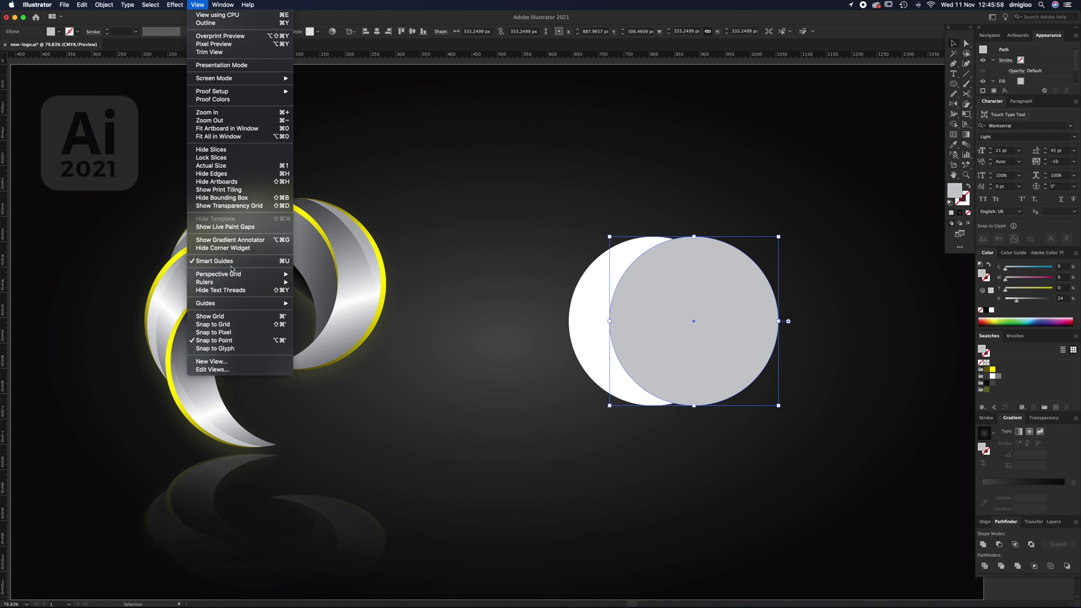
pyautogui.click(529, 333)
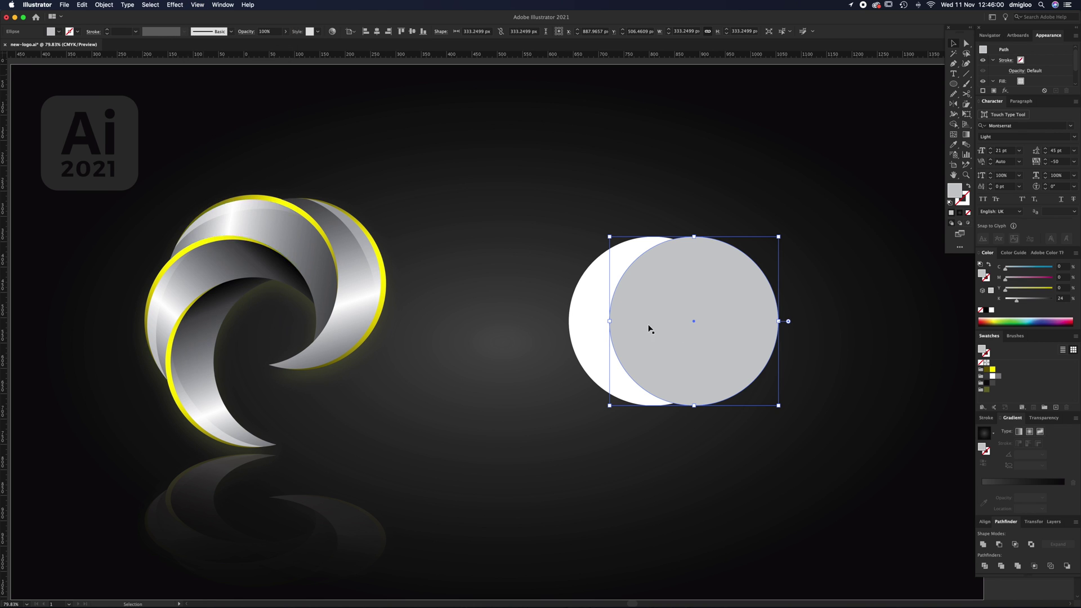
pyautogui.press('cmd+z')
pyautogui.moveTo(648, 343); pyautogui.dragTo(692, 330)
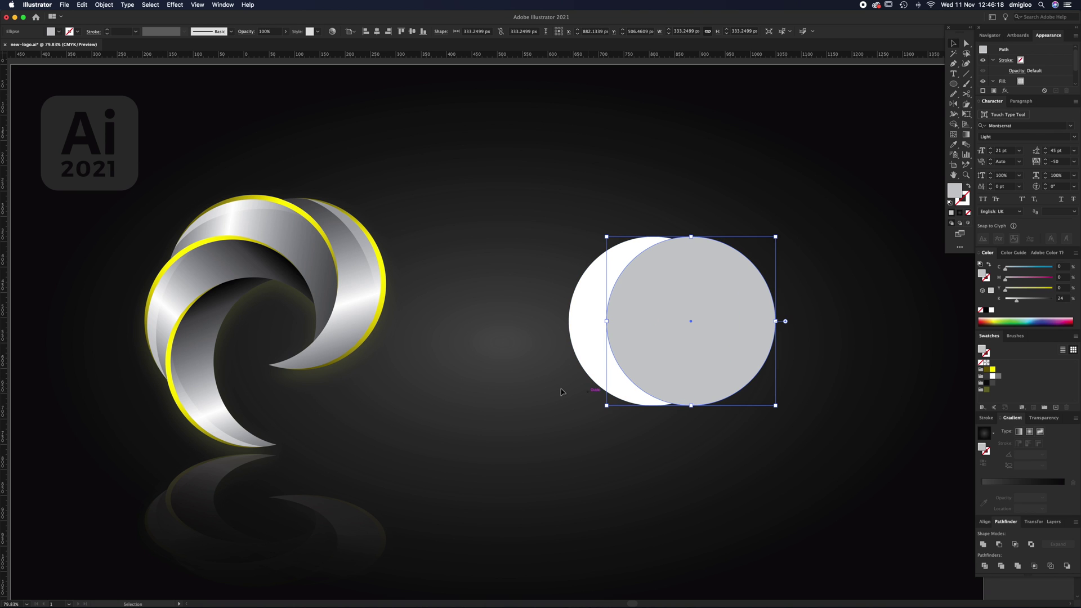
# - Copy the white circle to the clipboard and clear the selection
pyautogui.click(581, 363)
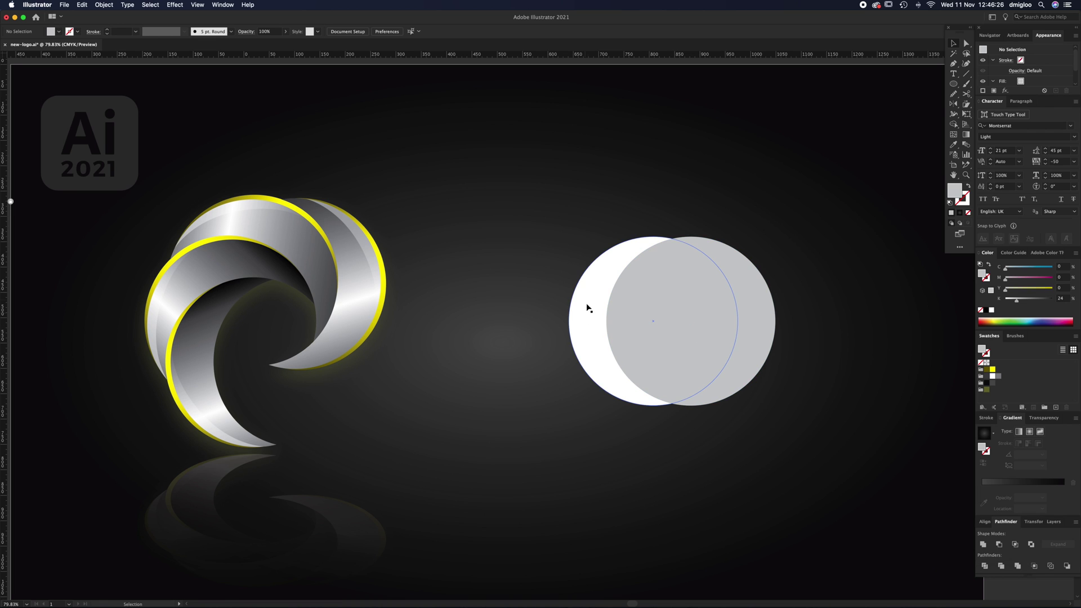
pyautogui.click(582, 346)
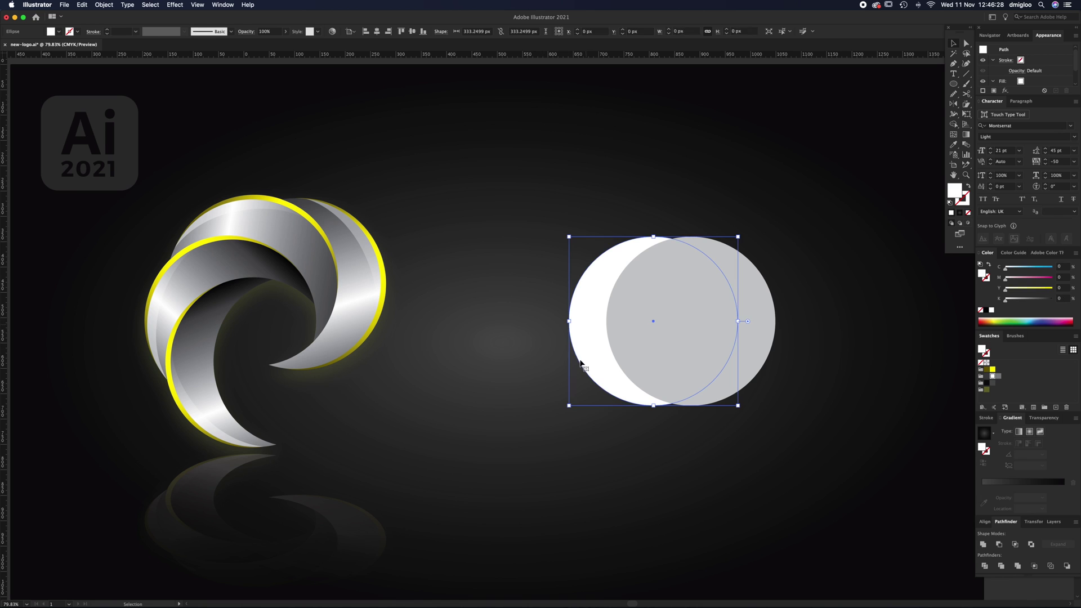
pyautogui.press('a')
pyautogui.press('v')
pyautogui.click(623, 442)
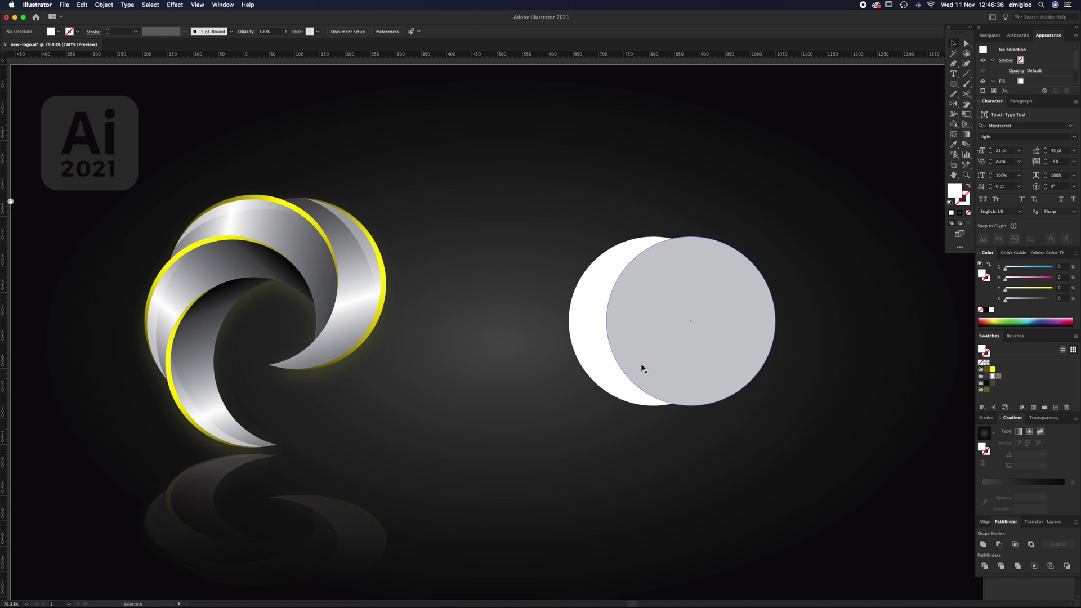
# - Subtract the grey circle from the white circle with Pathfinder Minus Front to form a crescent
pyautogui.click(660, 361)
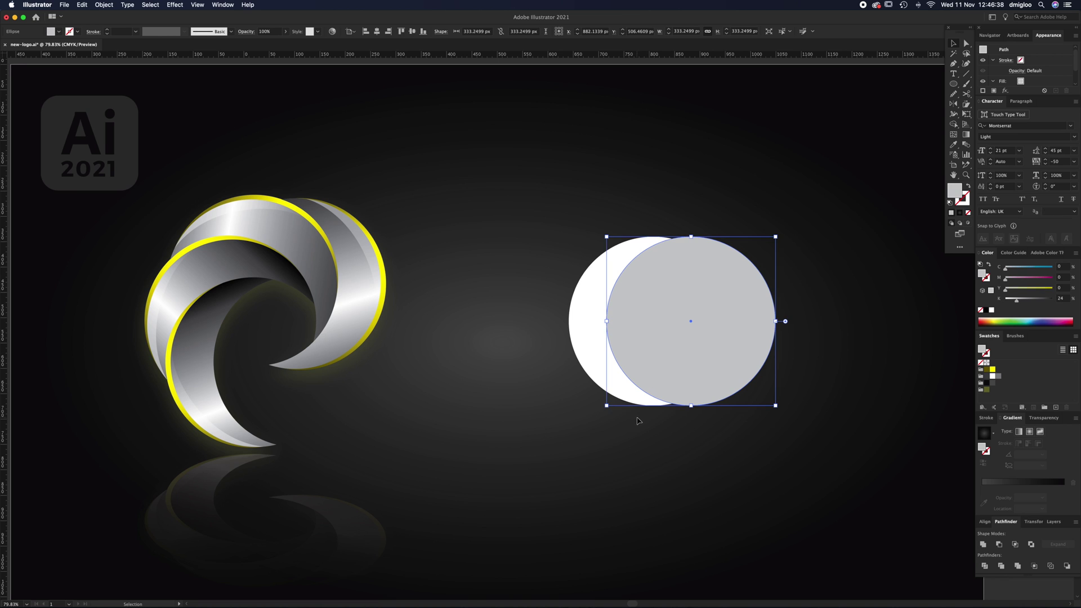
pyautogui.keyDown('shift'); pyautogui.click(589, 336); pyautogui.keyUp('shift')
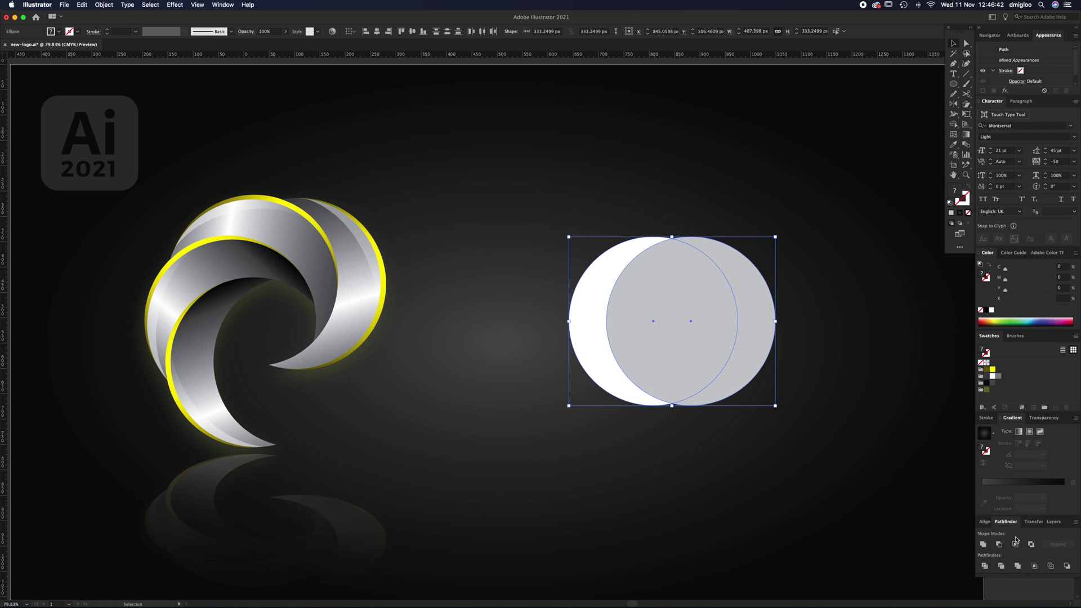
pyautogui.click(224, 5)
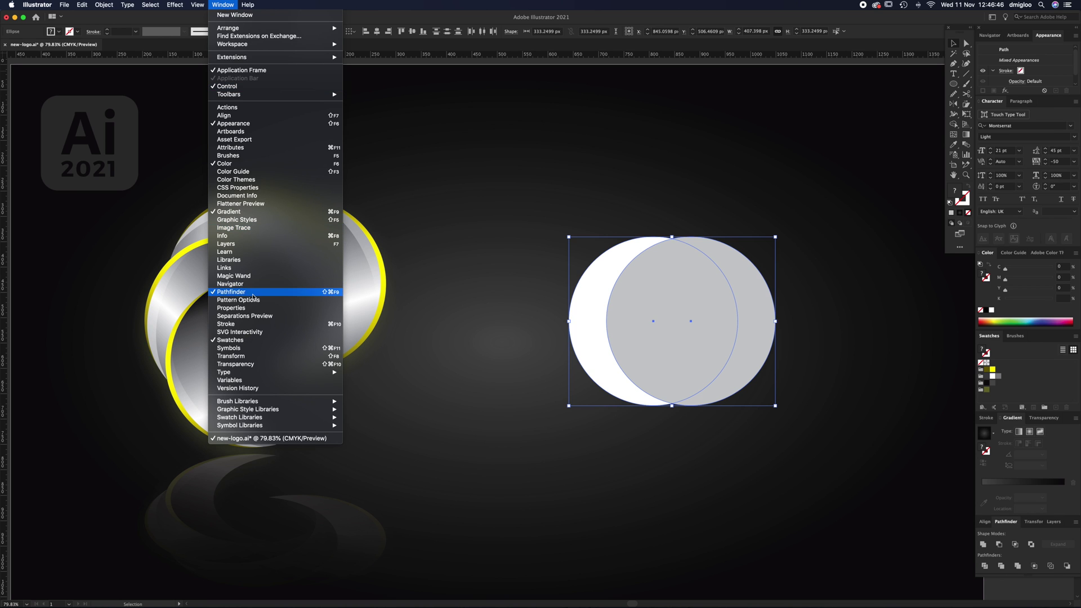
pyautogui.click(627, 388)
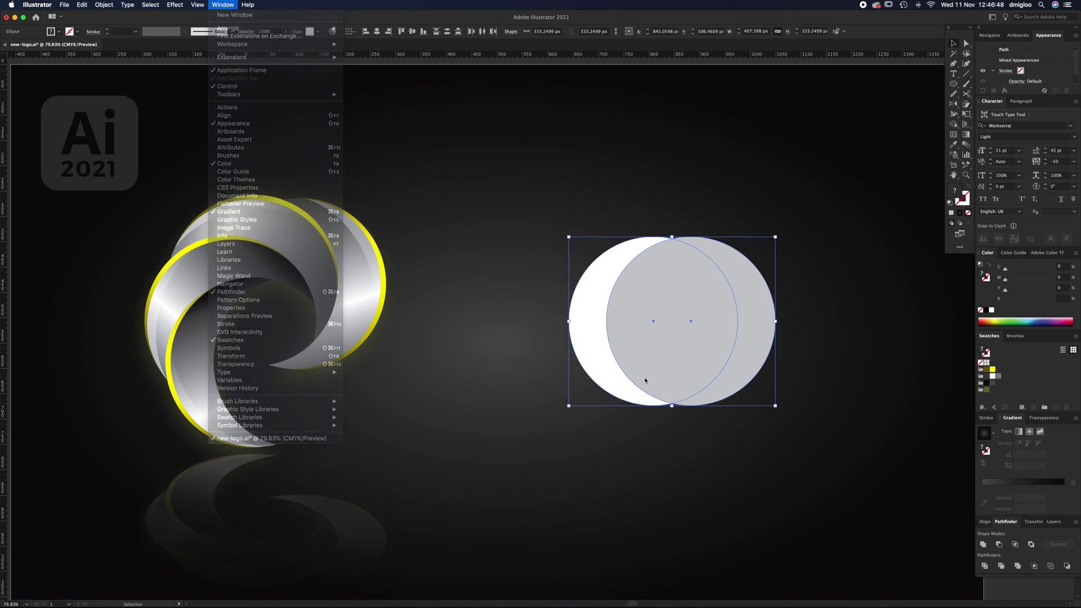
pyautogui.click(999, 544)
pyautogui.click(703, 276)
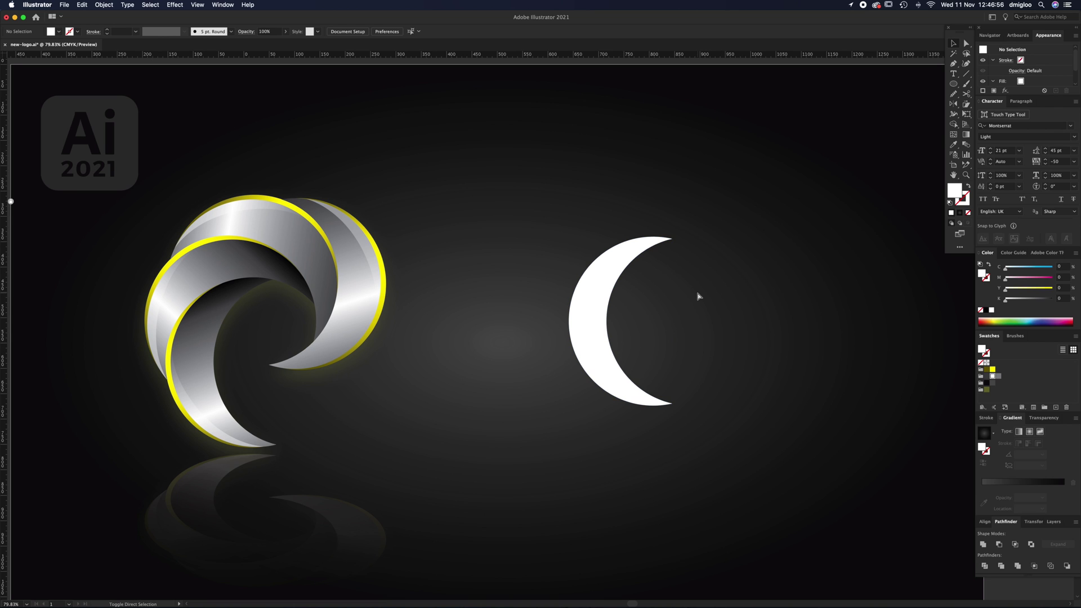
# - Paste the copied full circle in place behind the white crescent and fill it with 33% black
pyautogui.press('super+z')
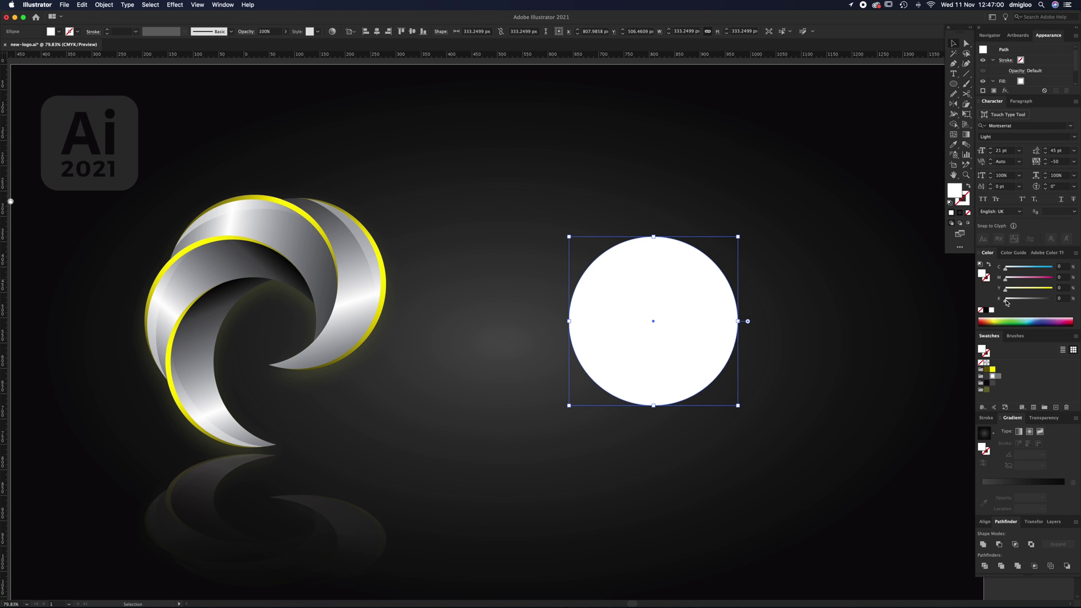
pyautogui.moveTo(1006, 301); pyautogui.dragTo(1020, 301)
pyautogui.press('a')
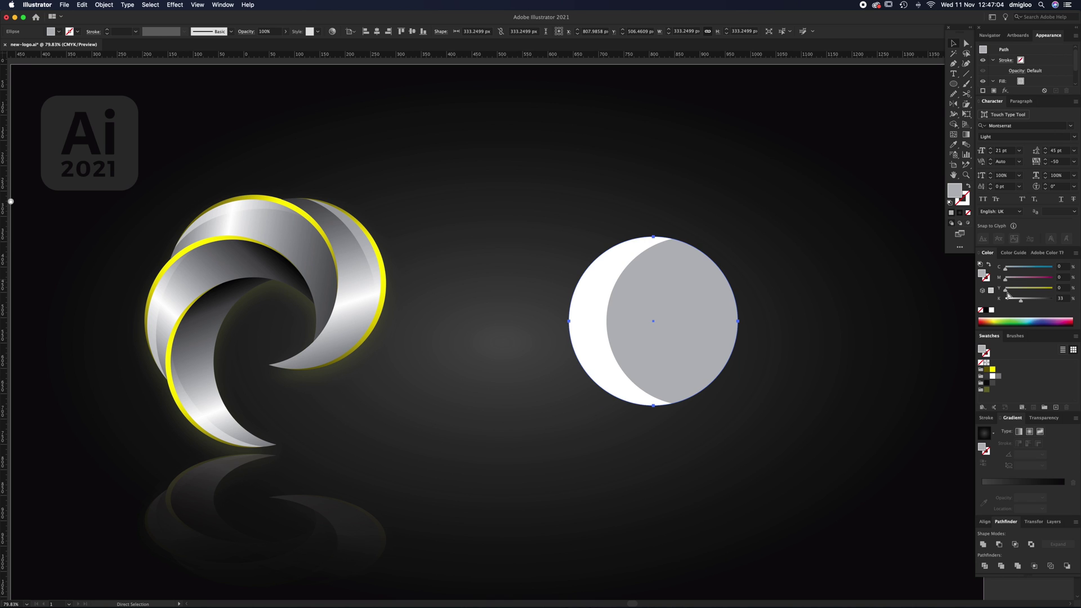
pyautogui.press('v')
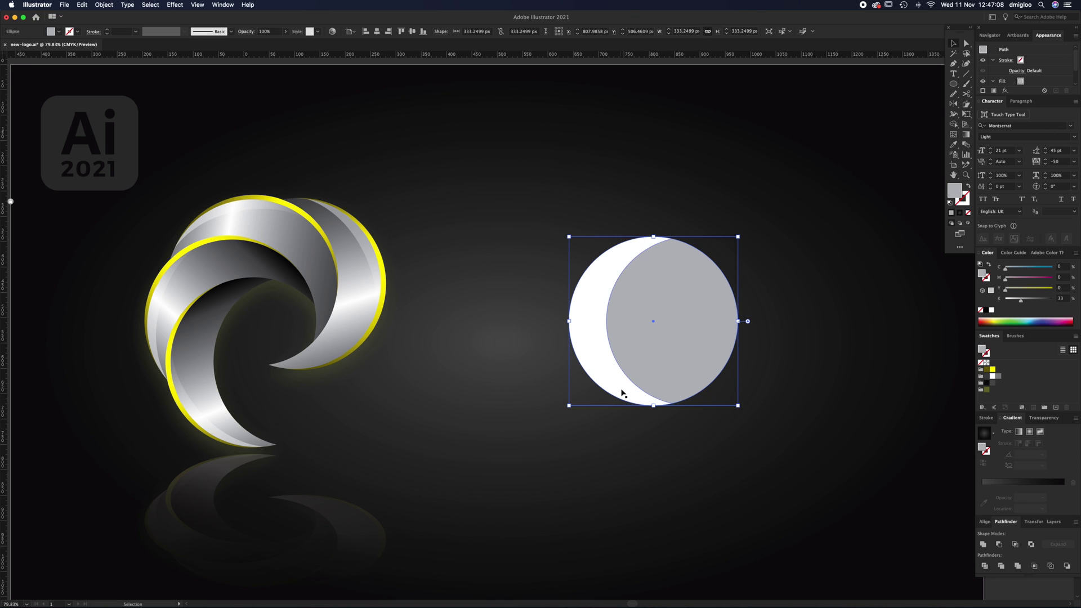
pyautogui.click(613, 446)
# - Shift the grey circle about 12 px to the left behind the white crescent to expose a thin rim
pyautogui.click(670, 346)
pyautogui.moveTo(629, 358); pyautogui.dragTo(624, 367)
pyautogui.moveTo(608, 318)
pyautogui.mouseDown()
pyautogui.moveTo(658, 294)
pyautogui.moveTo(612, 309)
pyautogui.mouseUp()
pyautogui.press('super+shift+a')
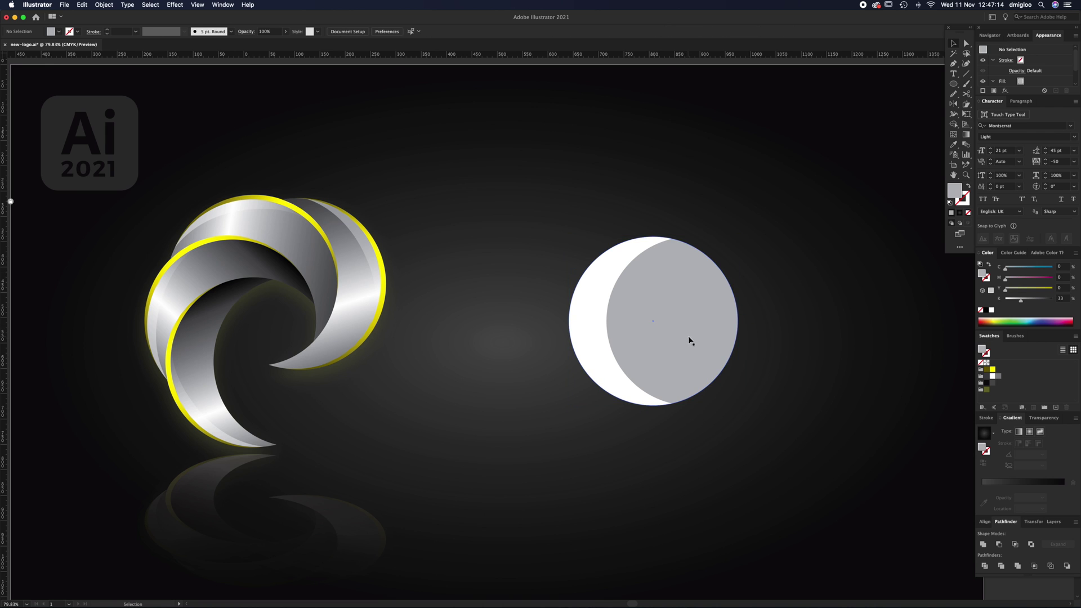
pyautogui.click(693, 339)
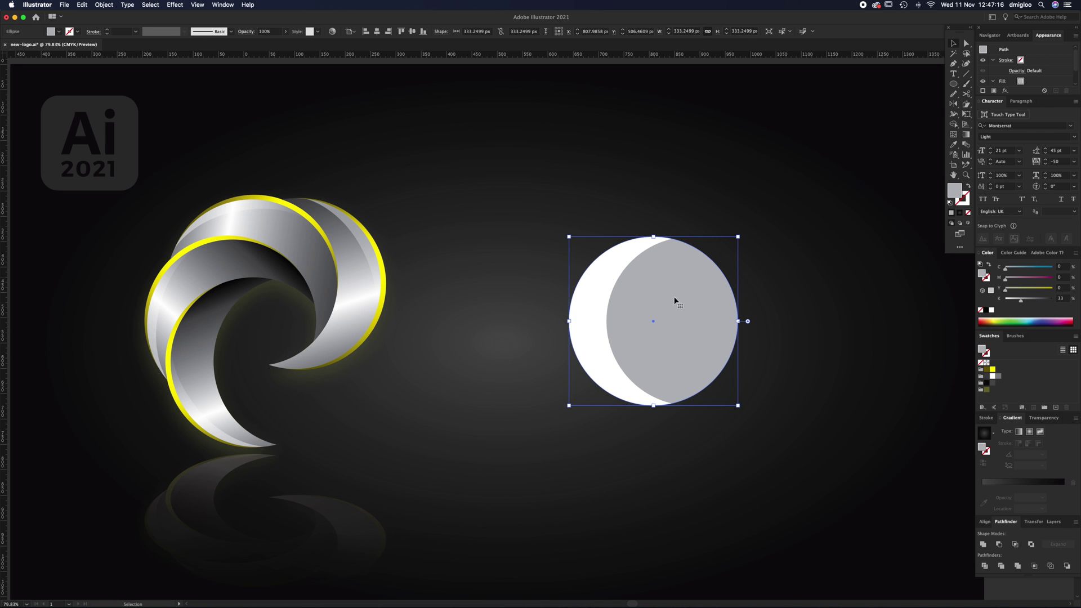
pyautogui.moveTo(672, 313); pyautogui.dragTo(668, 316)
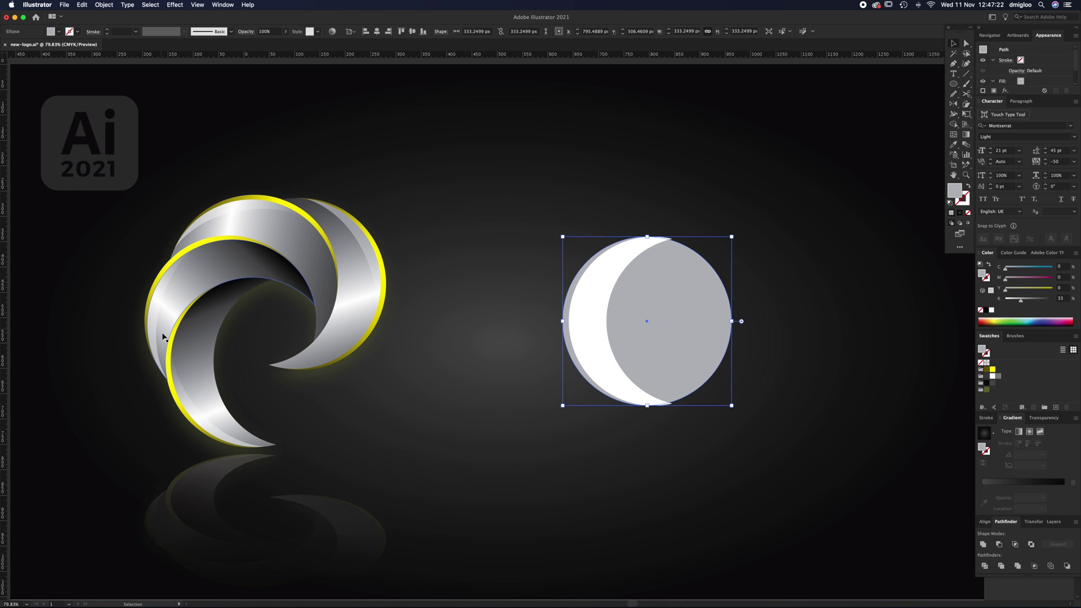
# - Duplicate the grey circle in place and bring the copy in front of the white crescent
pyautogui.click(723, 213)
pyautogui.click(665, 296)
pyautogui.press('z')
pyautogui.moveTo(664, 313); pyautogui.dragTo(664, 313)
pyautogui.press('v')
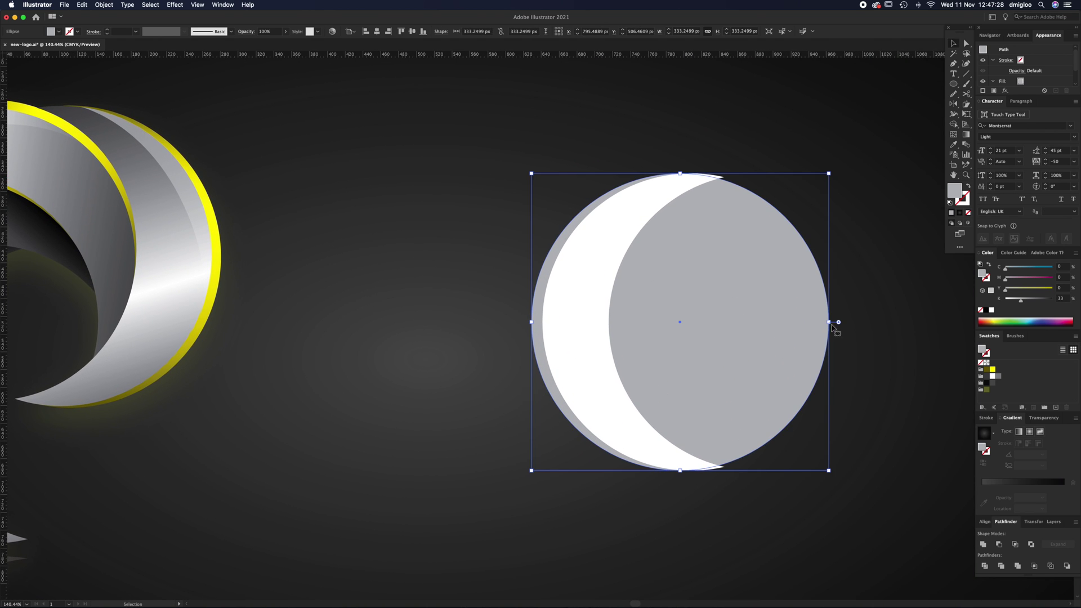
pyautogui.moveTo(830, 322); pyautogui.dragTo(833, 322)
pyautogui.press('a')
pyautogui.press('super+z')
pyautogui.press('v')
pyautogui.click(466, 306)
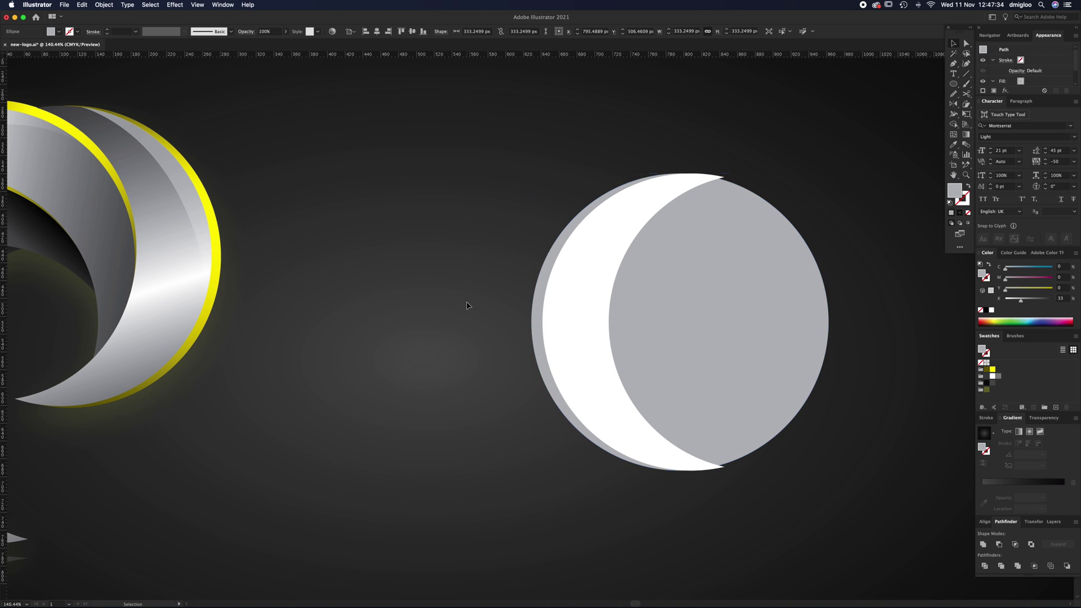
pyautogui.click(653, 360)
pyautogui.press('a')
pyautogui.press('super+shift+bracketright')
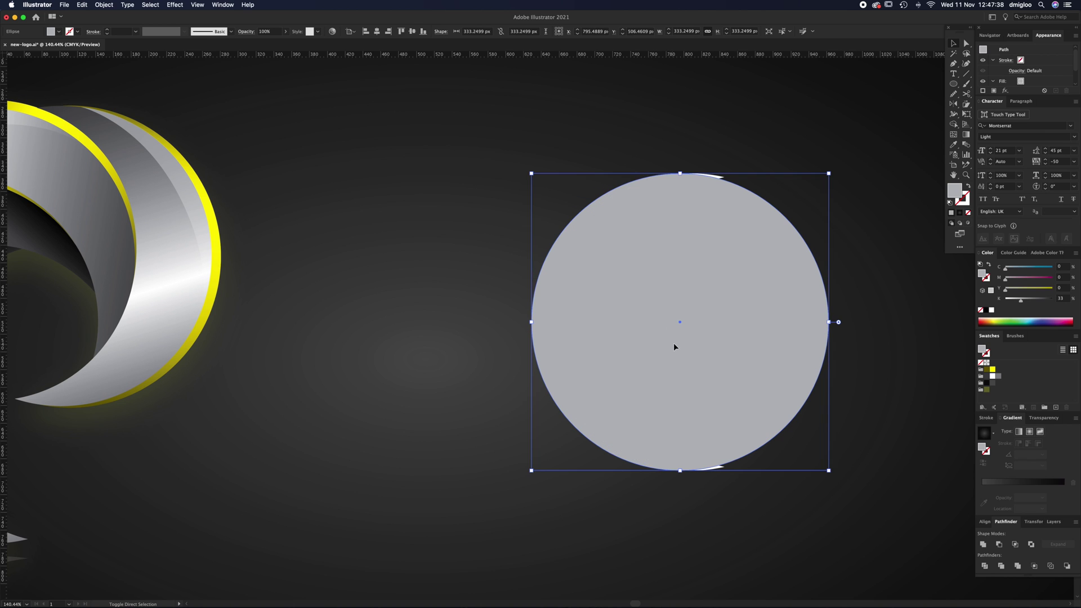
# - Move the front grey circle about 12 px right to match the crescent's outer edge and fill it with a darker grey
pyautogui.moveTo(623, 328); pyautogui.dragTo(637, 330)
pyautogui.moveTo(1020, 300); pyautogui.dragTo(1027, 300)
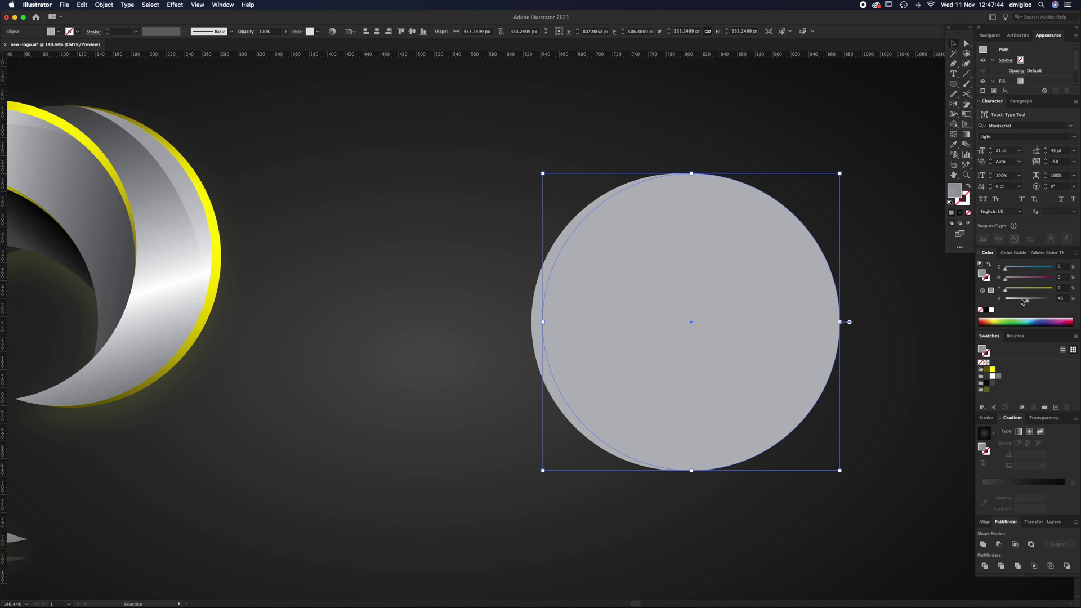
pyautogui.click(484, 354)
# - Subtract the darker front circle from the lighter grey circle with Minus Front to leave a thin rim crescent
pyautogui.click(628, 329)
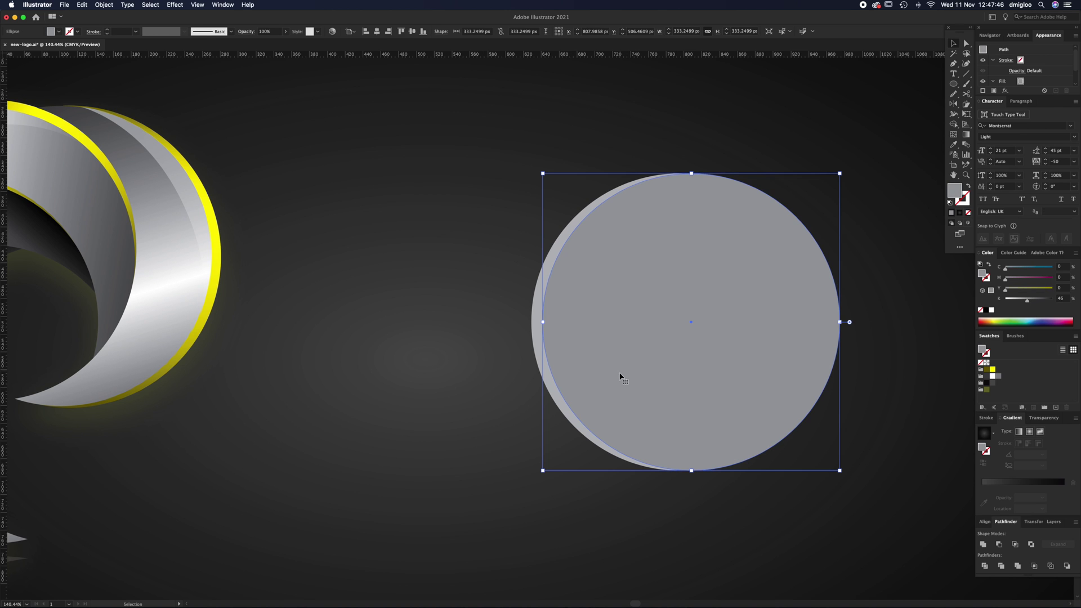
pyautogui.keyDown('shift'); pyautogui.click(535, 331); pyautogui.keyUp('shift')
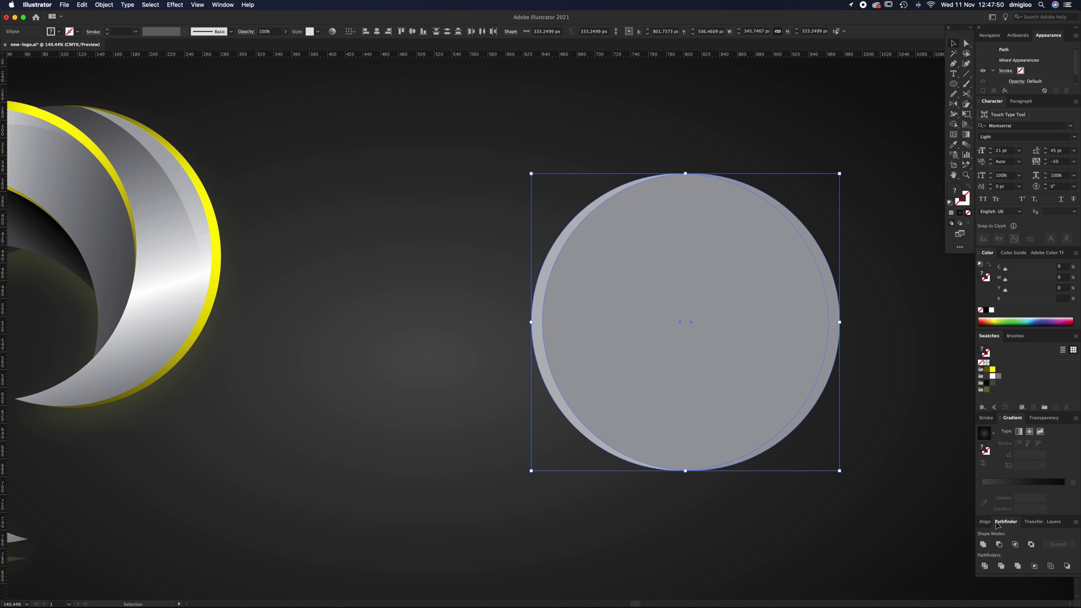
pyautogui.click(999, 544)
pyautogui.click(730, 301)
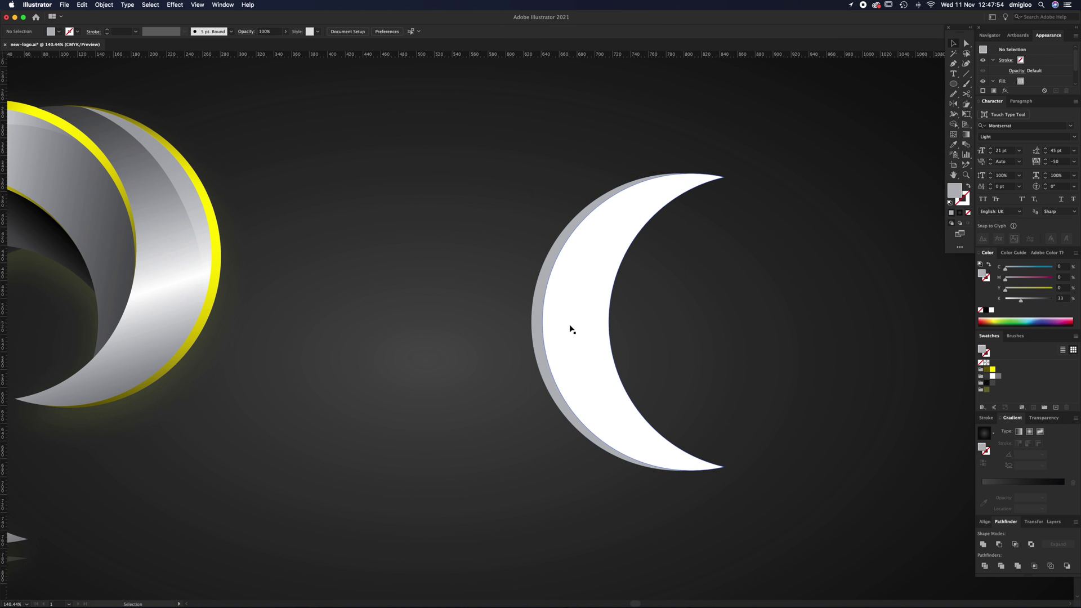
# - Fill the white crescent with the silver K89–K0–K60 gradient sampled from the reference square using the Eyedropper
pyautogui.click(577, 330)
pyautogui.press('super+shift+b')
pyautogui.press('super+1')
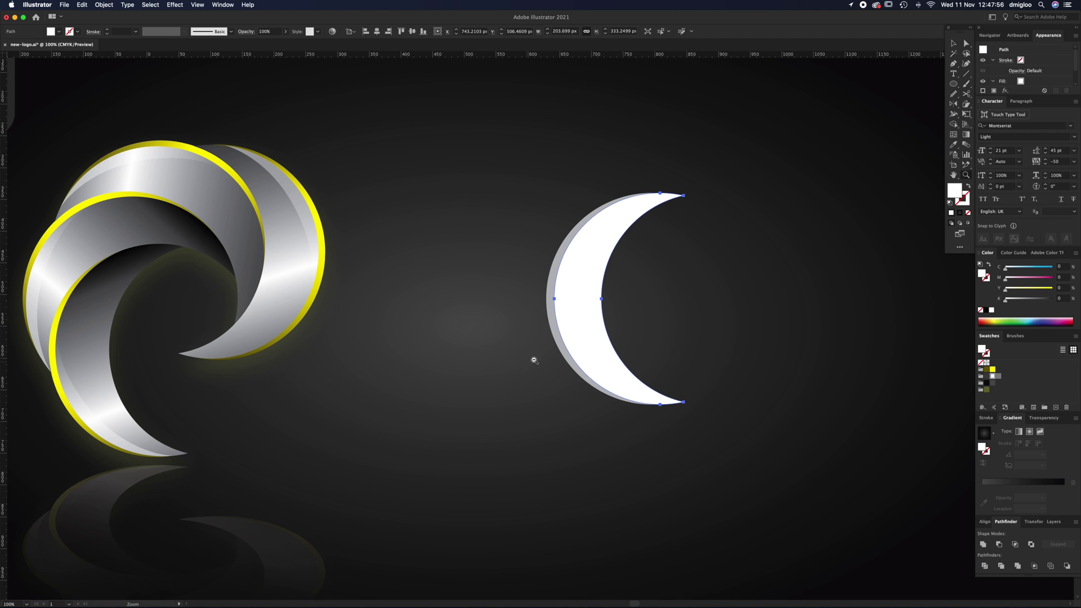
pyautogui.press('super+minus')
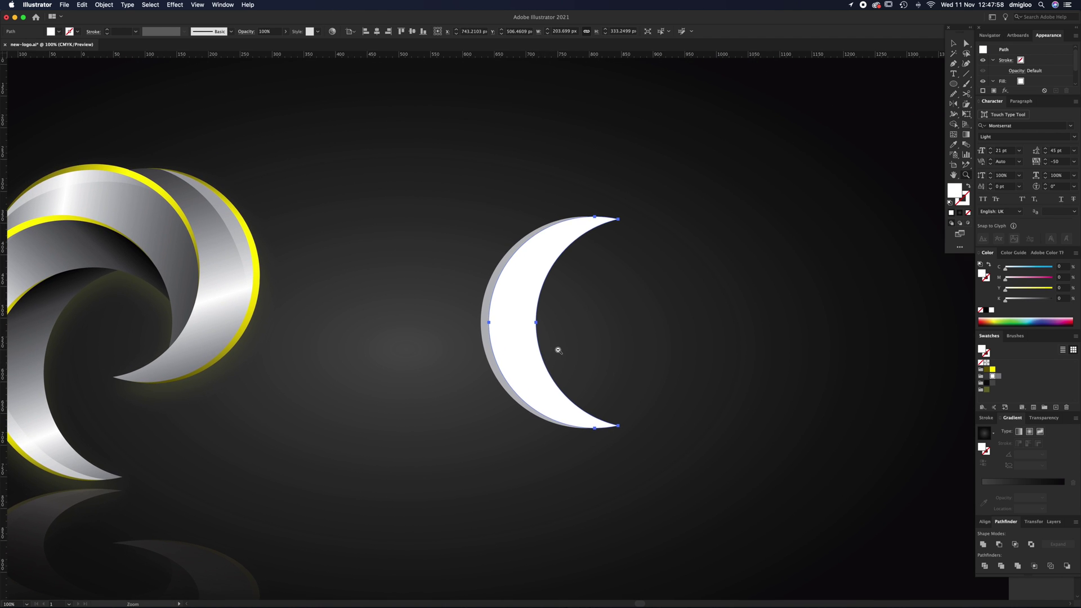
pyautogui.hscroll(10, 616, 345)
pyautogui.scroll(3, 615, 345)
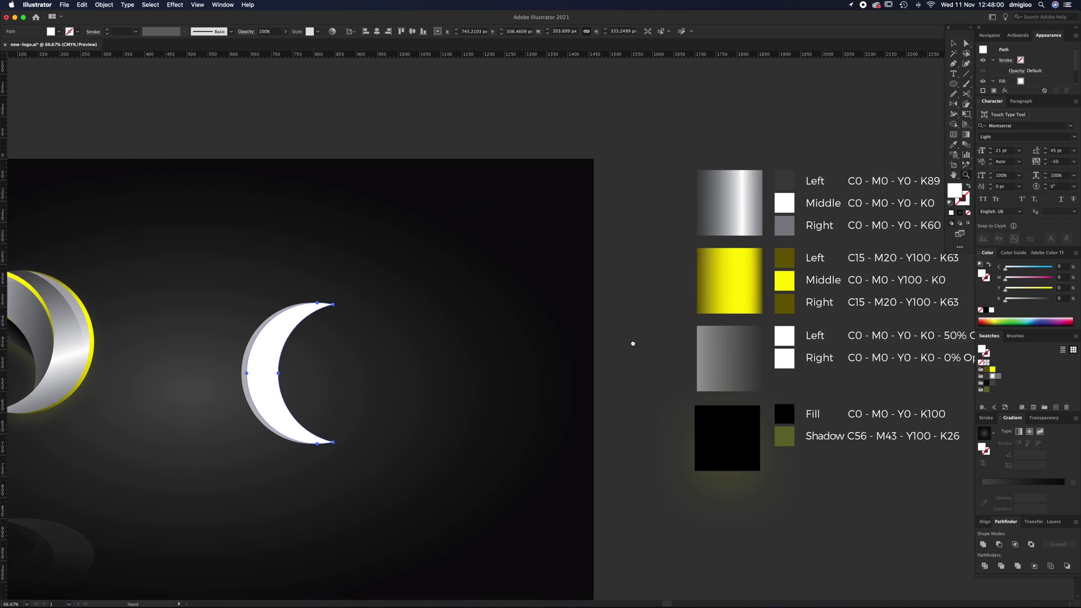
pyautogui.press('space')
pyautogui.moveTo(382, 406); pyautogui.dragTo(458, 392)
pyautogui.press('i')
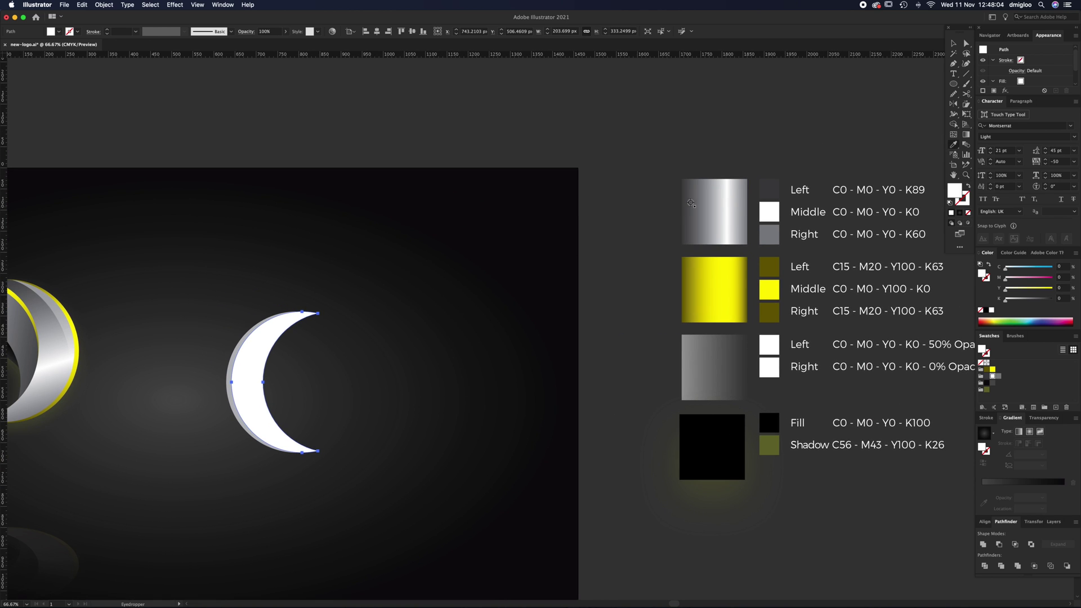
pyautogui.click(727, 218)
# - Redirect the crescent's silver gradient to run vertically from top to bottom at -90°
pyautogui.hscroll(-10, 536, 393)
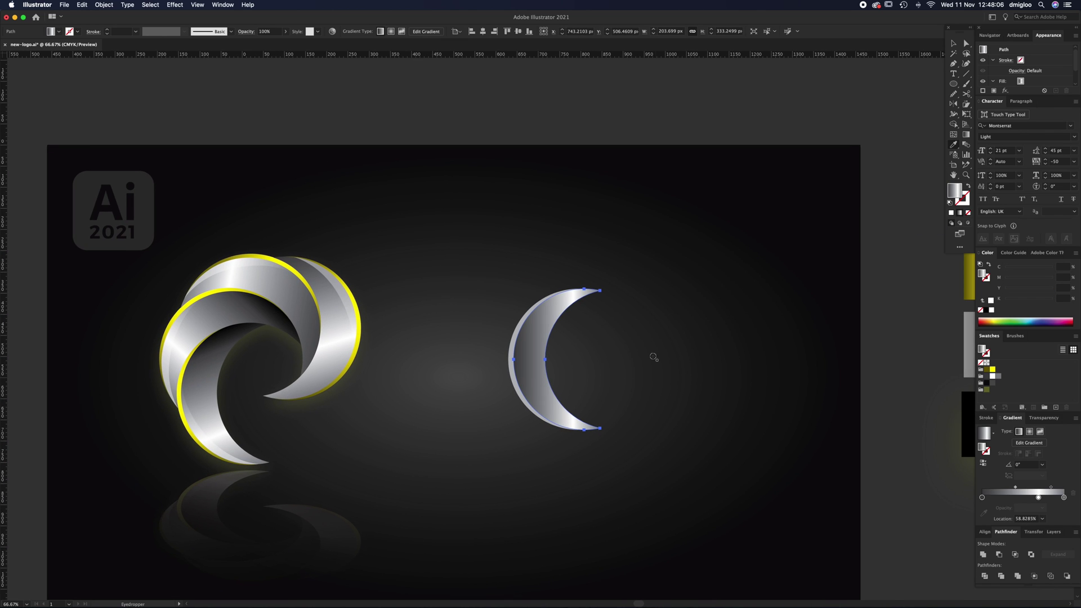
pyautogui.click(969, 135)
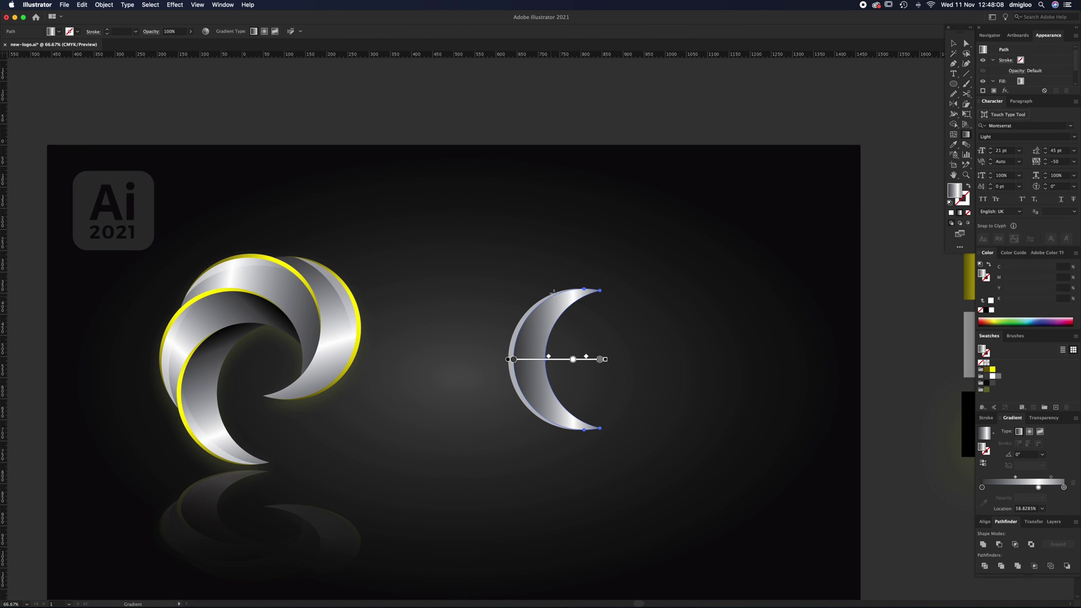
pyautogui.moveTo(557, 287); pyautogui.dragTo(557, 415)
pyautogui.press('i')
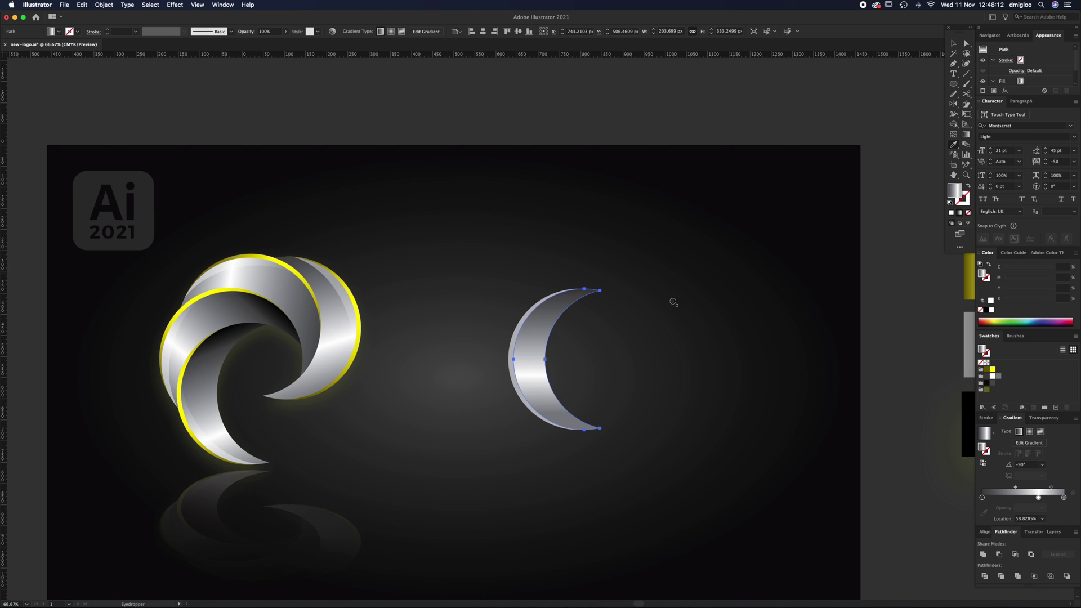
# - Replace the silver crescent's fill with the silver-to-black gradient sampled from the inner blade of the finished logo using the Eyedropper
pyautogui.click(203, 390)
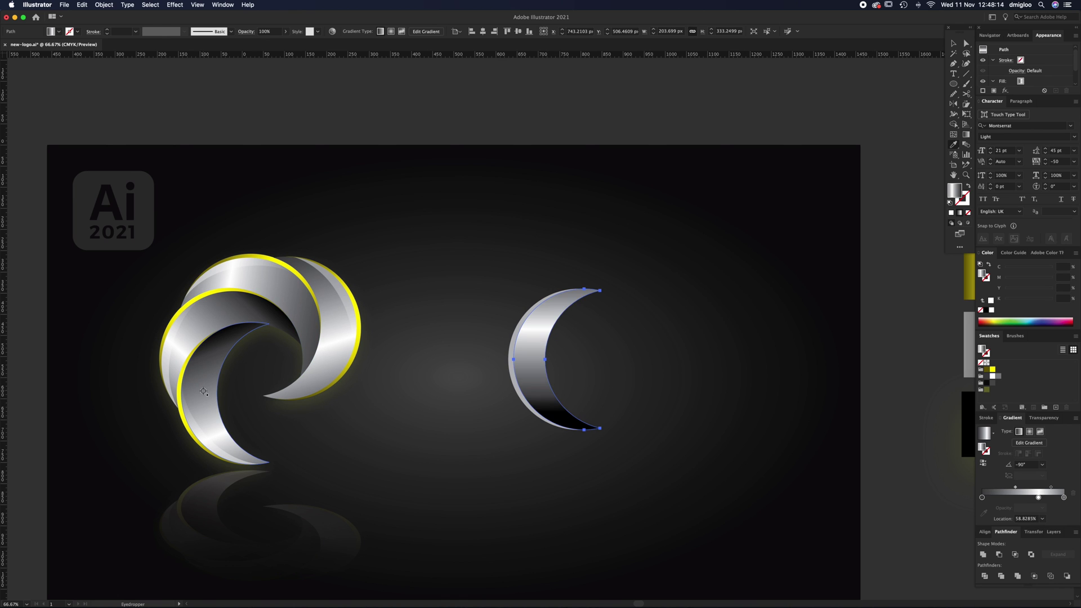
pyautogui.hscroll(4, 513, 400)
pyautogui.press('v')
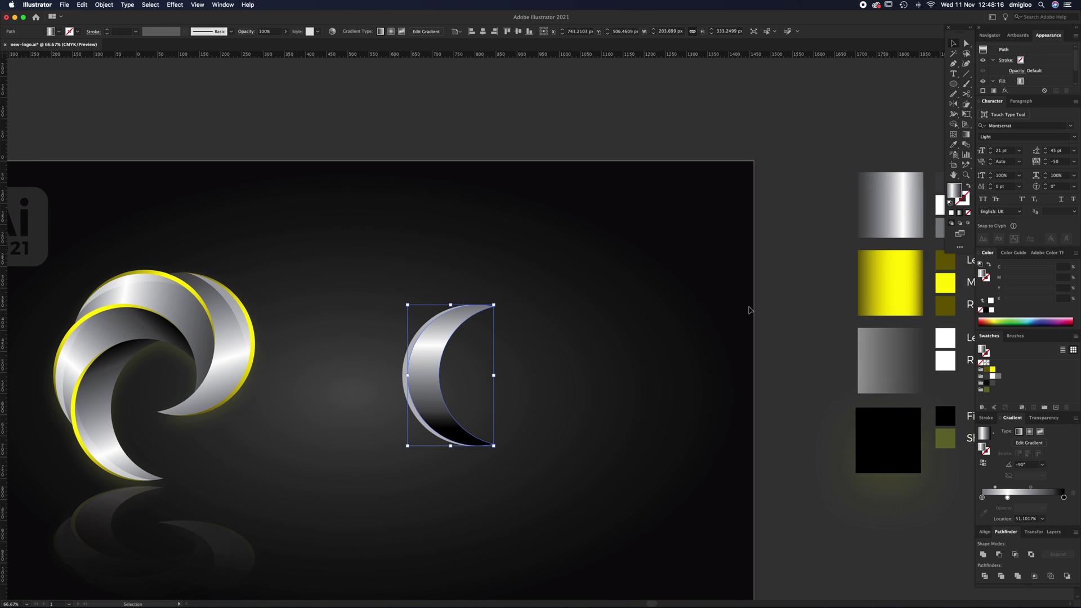
# - Examine the reference silver gradient's colour values and the CMYK values of each stop in the crescent's gradient
pyautogui.click(874, 219)
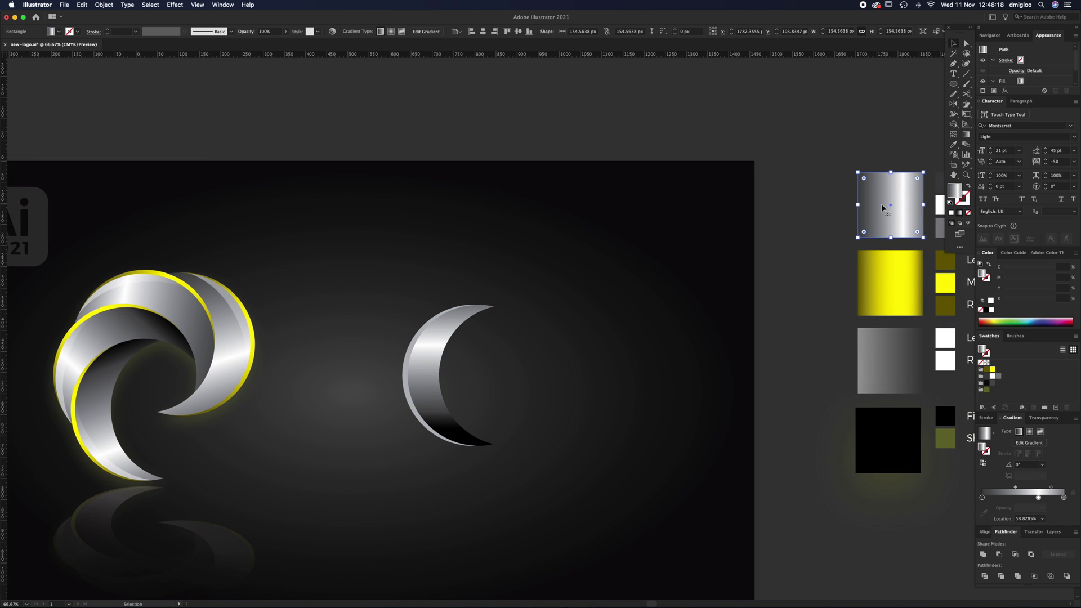
pyautogui.hscroll(5, 811, 267)
pyautogui.scroll(2, 810, 267)
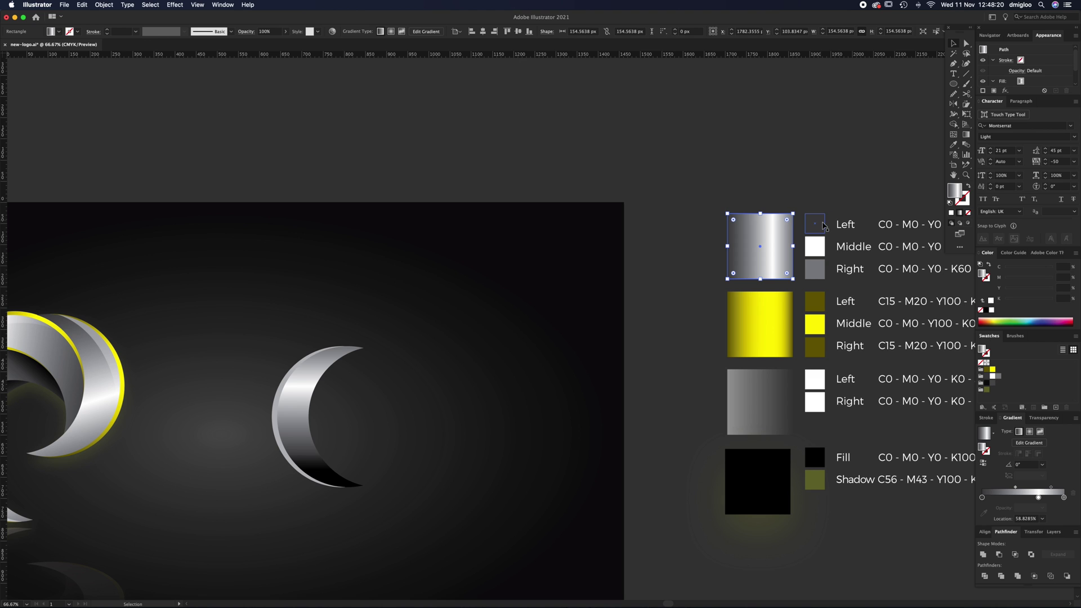
pyautogui.hscroll(3, 838, 231)
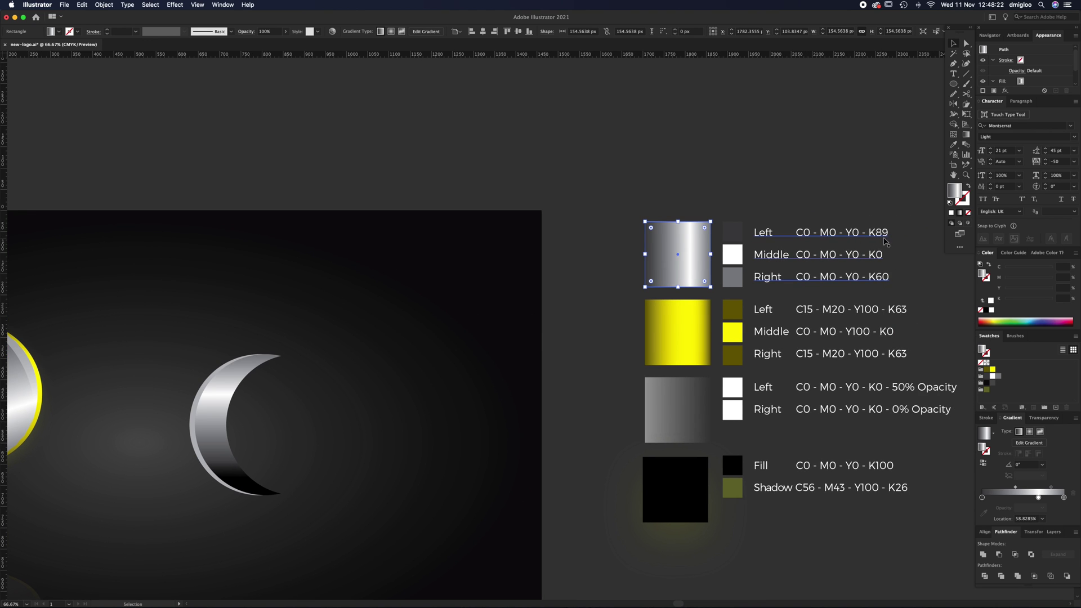
pyautogui.hscroll(-5, 615, 360)
pyautogui.scroll(-1, 615, 359)
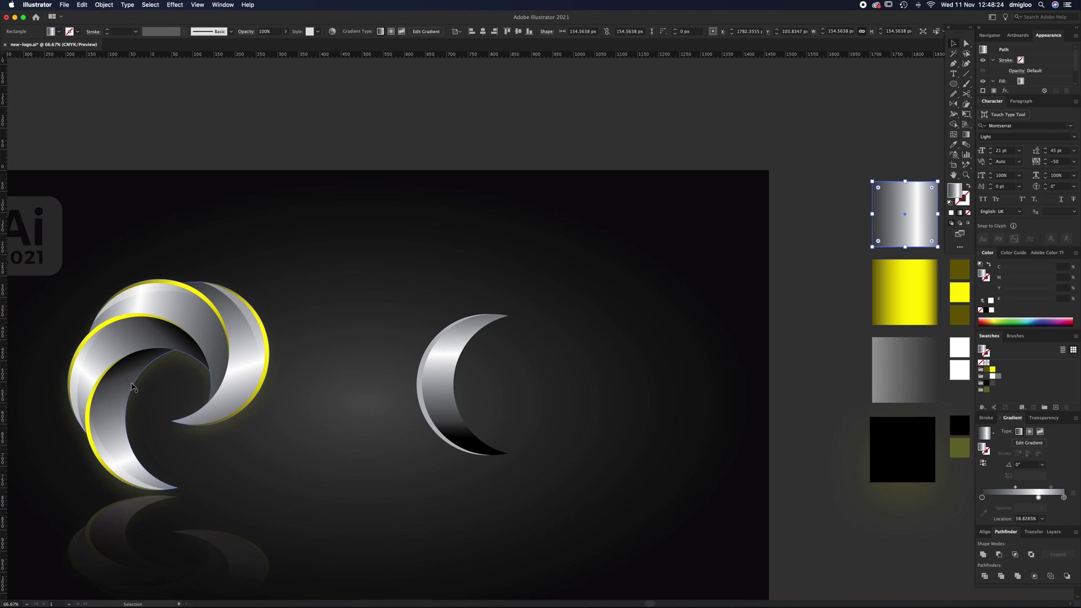
pyautogui.press('a')
pyautogui.click(441, 388)
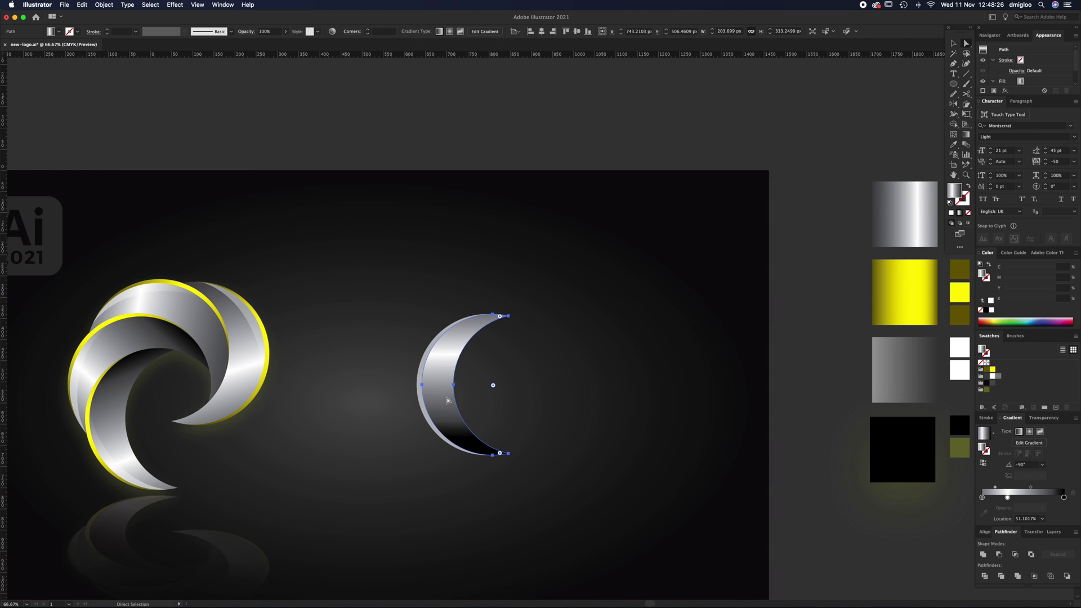
pyautogui.click(1063, 497)
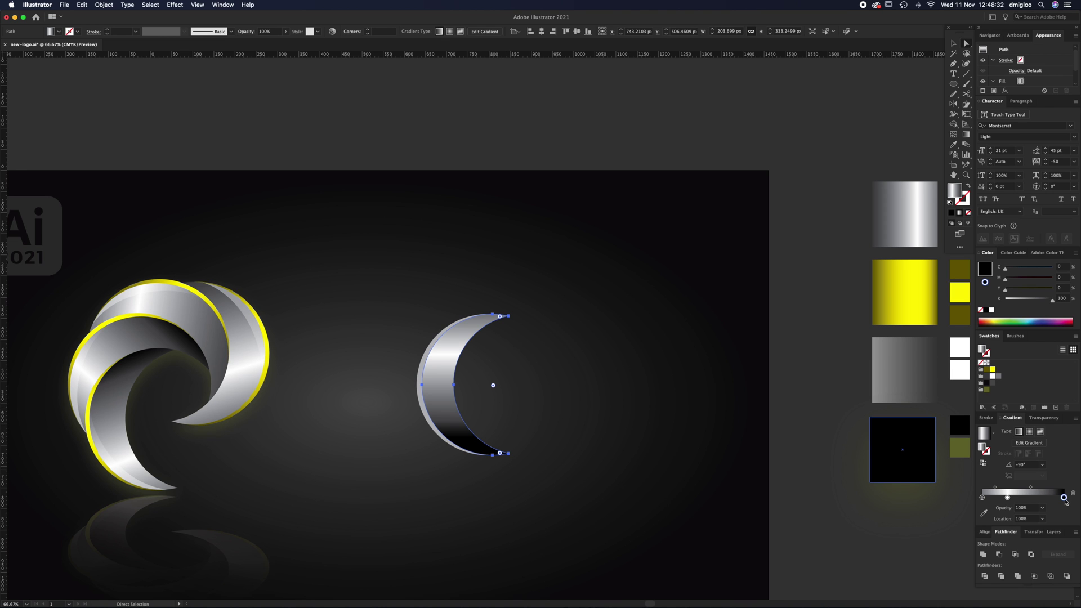
pyautogui.click(1007, 498)
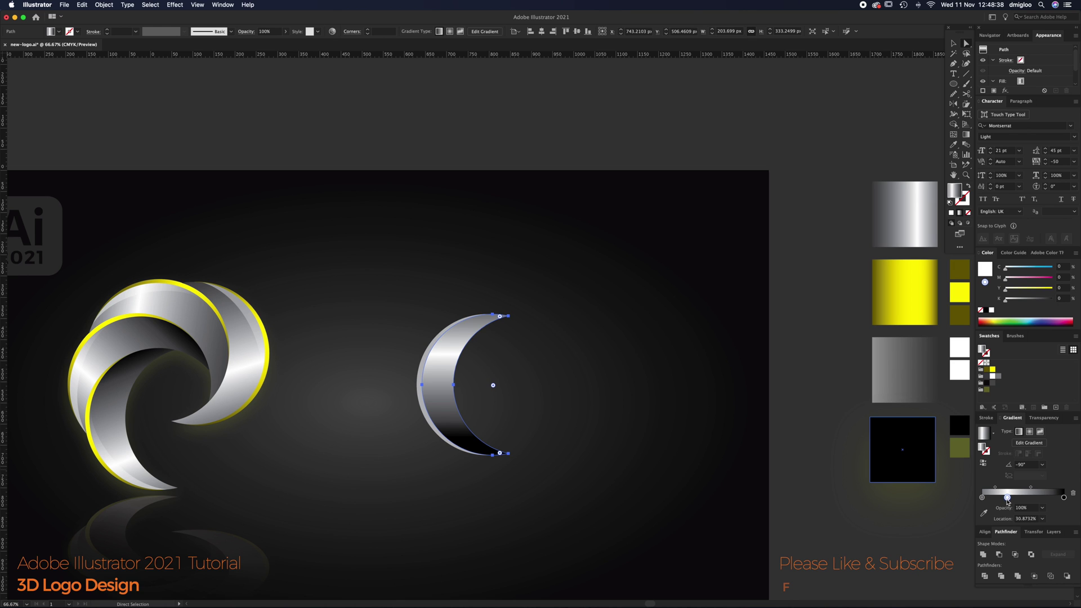
pyautogui.click(982, 497)
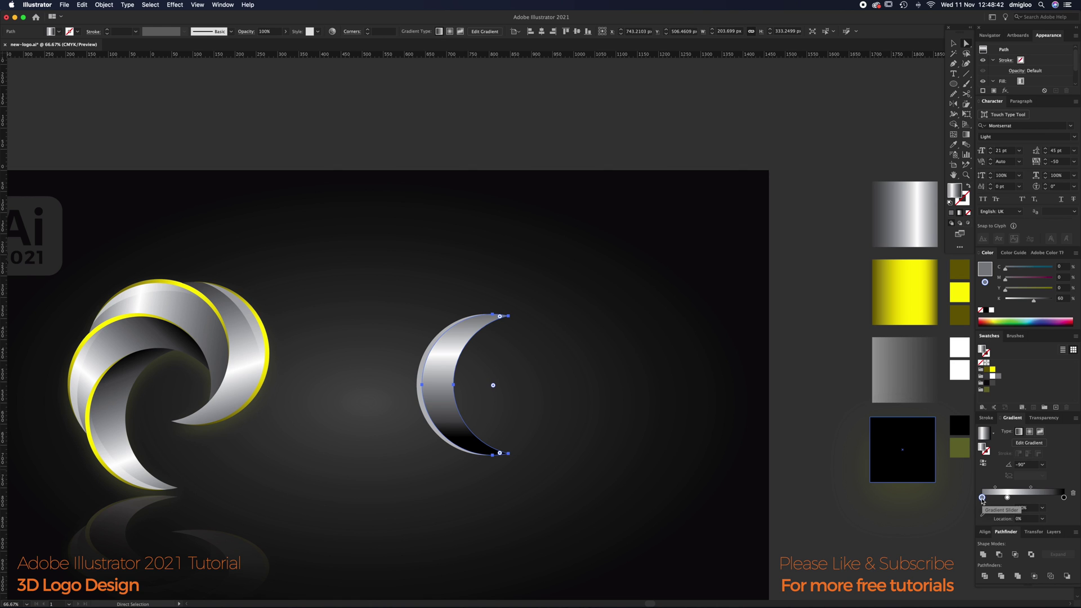
# - Redirect the silver crescent's gradient with the Gradient tool to run from its lower tip up to its upper edge at about 100.7°
pyautogui.click(399, 413)
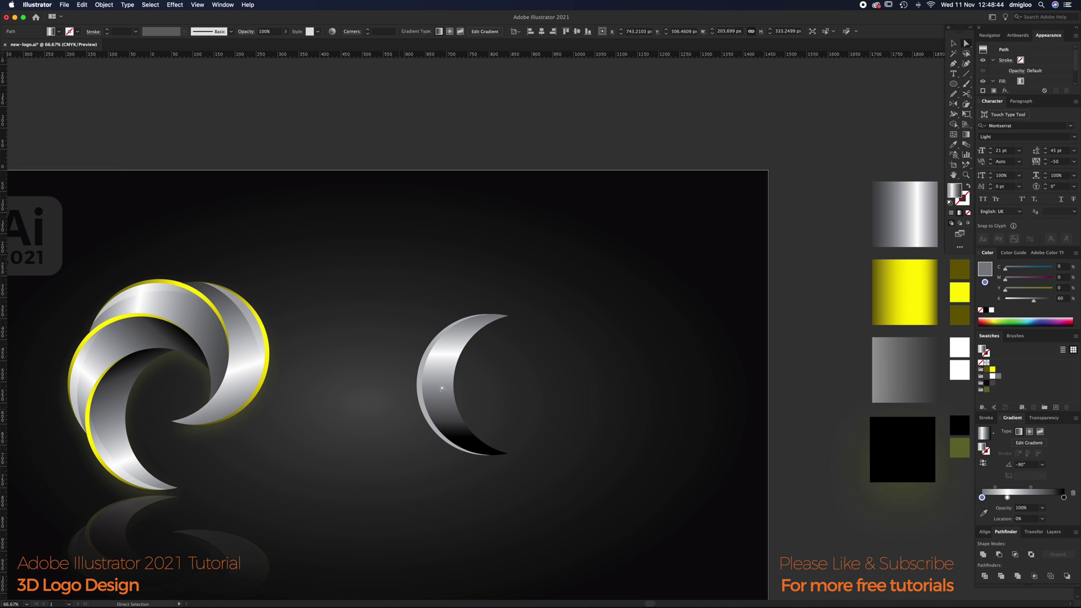
pyautogui.click(454, 390)
pyautogui.press('g')
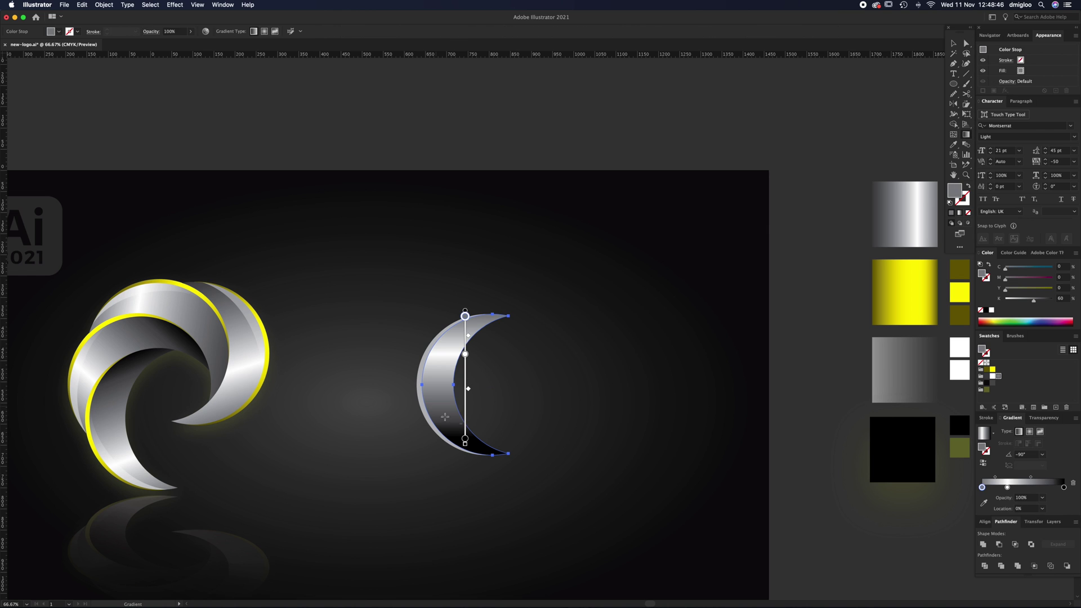
pyautogui.moveTo(485, 455)
pyautogui.mouseDown()
pyautogui.moveTo(482, 360)
pyautogui.moveTo(498, 321)
pyautogui.moveTo(430, 383)
pyautogui.moveTo(491, 345)
pyautogui.moveTo(483, 442)
pyautogui.moveTo(494, 446)
pyautogui.moveTo(478, 320)
pyautogui.moveTo(460, 323)
pyautogui.mouseUp()
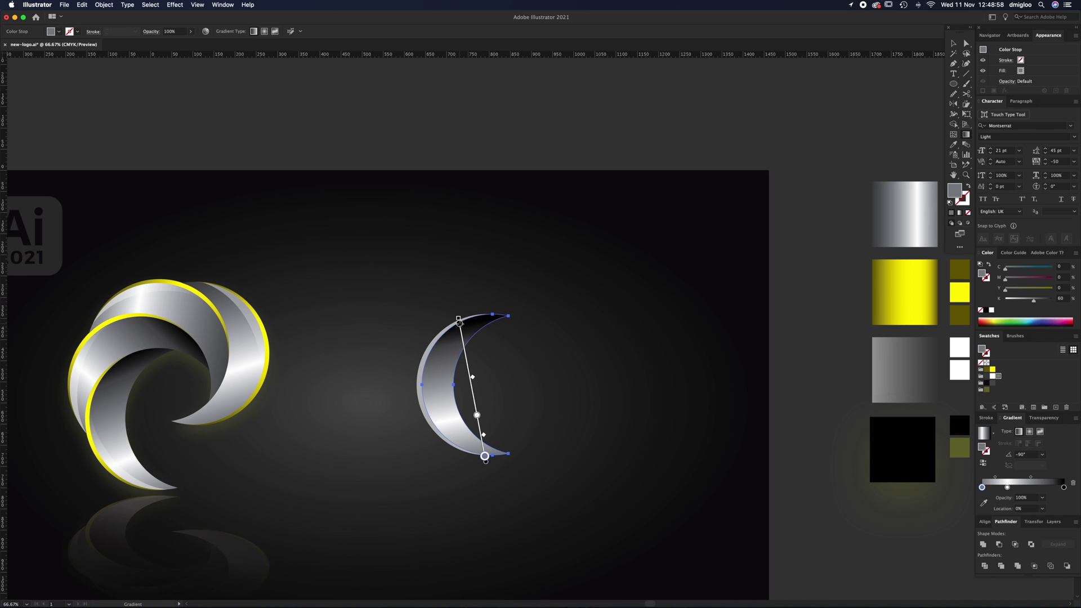
pyautogui.press('v')
pyautogui.click(519, 385)
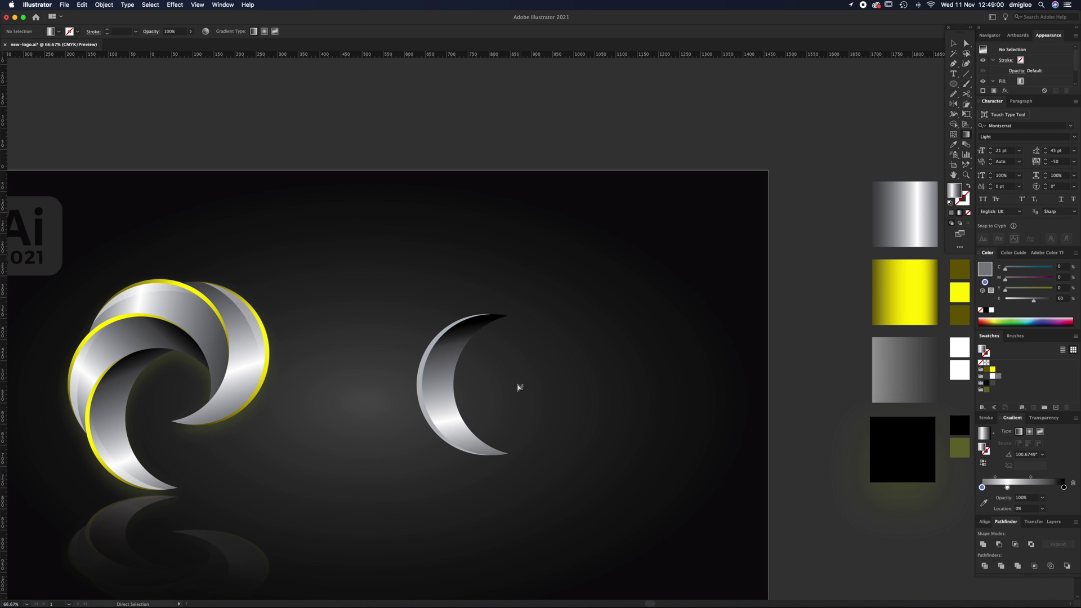
# - Fill the thin grey rim crescent with the yellow gradient sampled from the finished logo's outer edge using the Eyedropper
pyautogui.click(417, 371)
pyautogui.press('z')
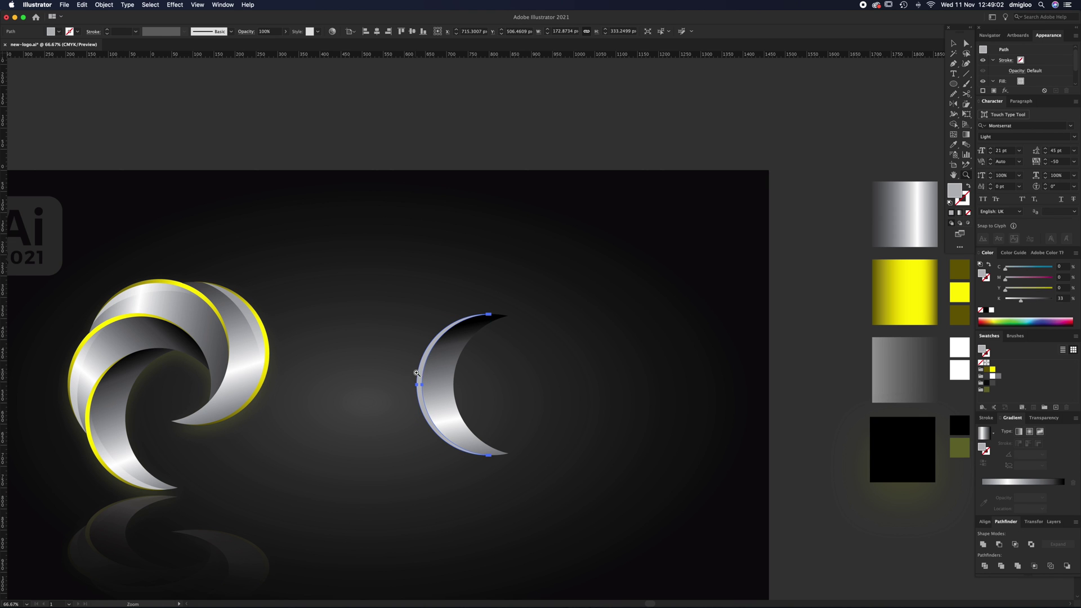
pyautogui.moveTo(415, 375); pyautogui.dragTo(475, 367)
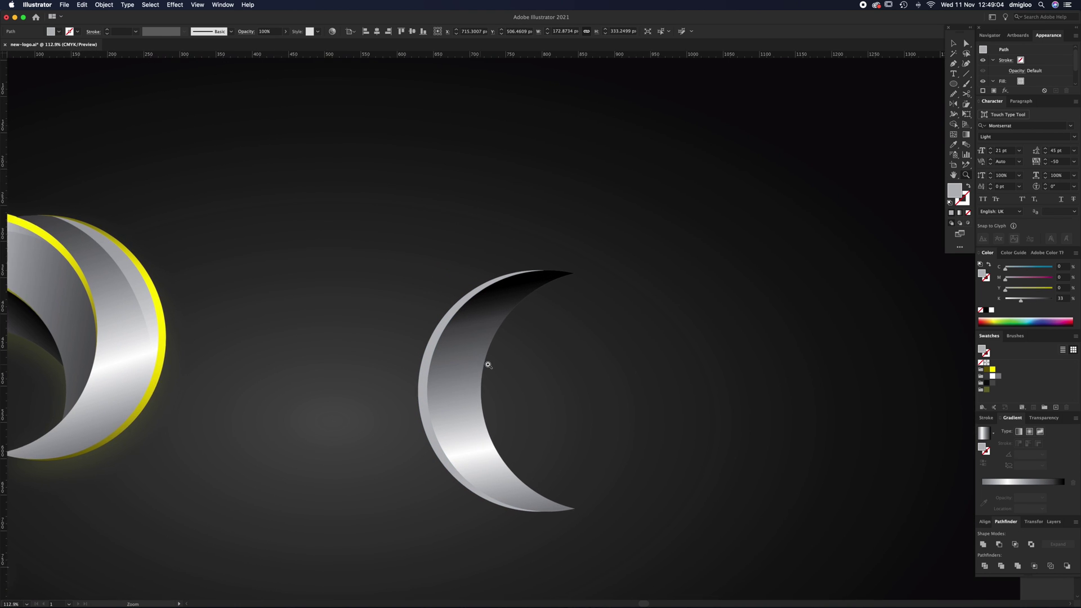
pyautogui.hscroll(-6, 645, 380)
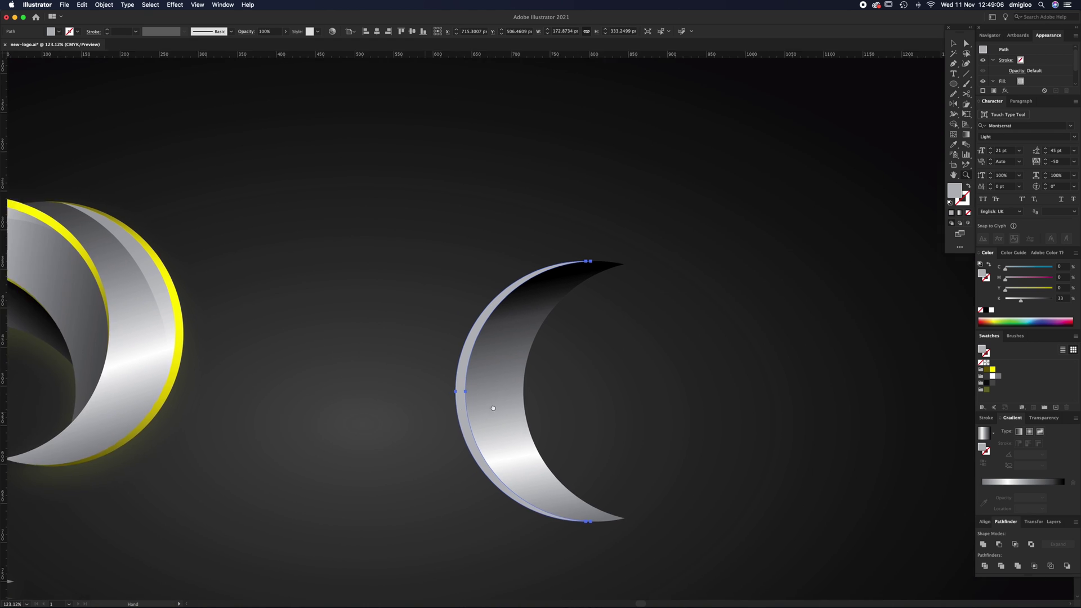
pyautogui.press('i')
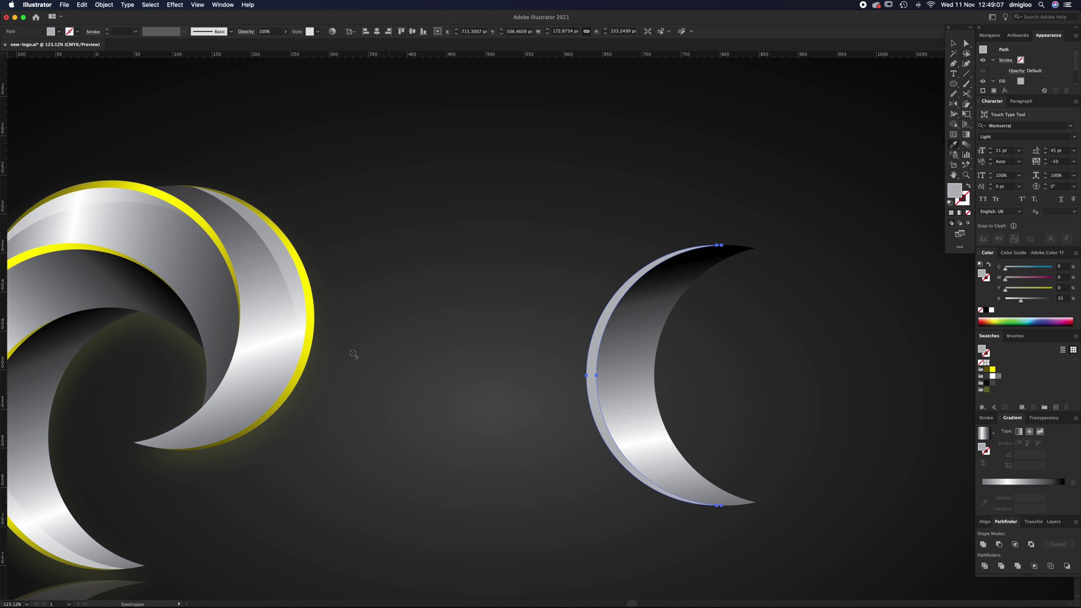
pyautogui.click(311, 322)
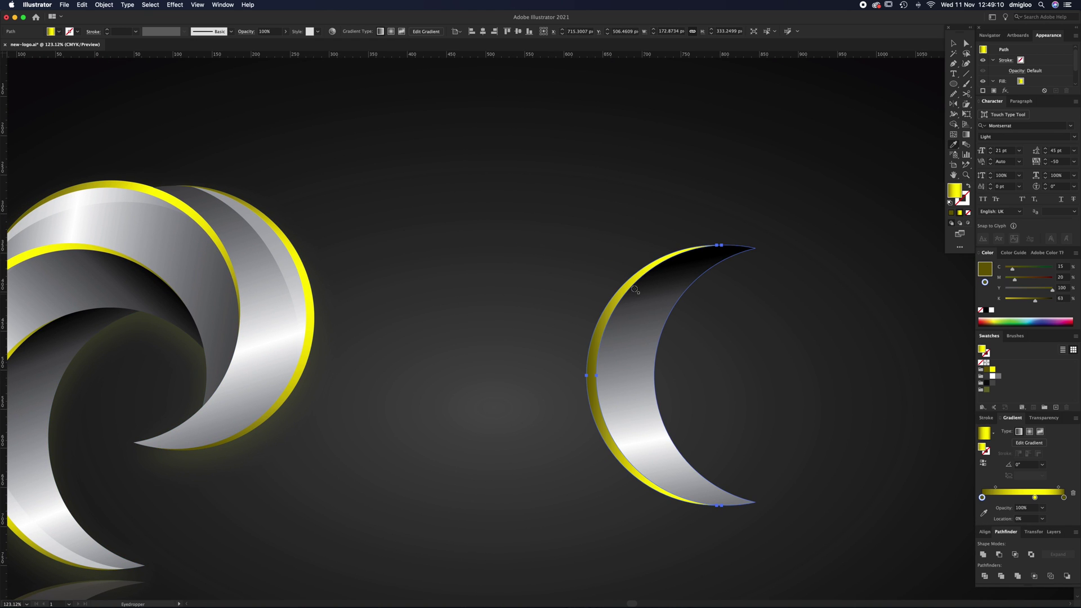
# - Redirect the rim's yellow gradient to run from top to bottom at about -84.6°, with both rim tips dark
pyautogui.click(966, 135)
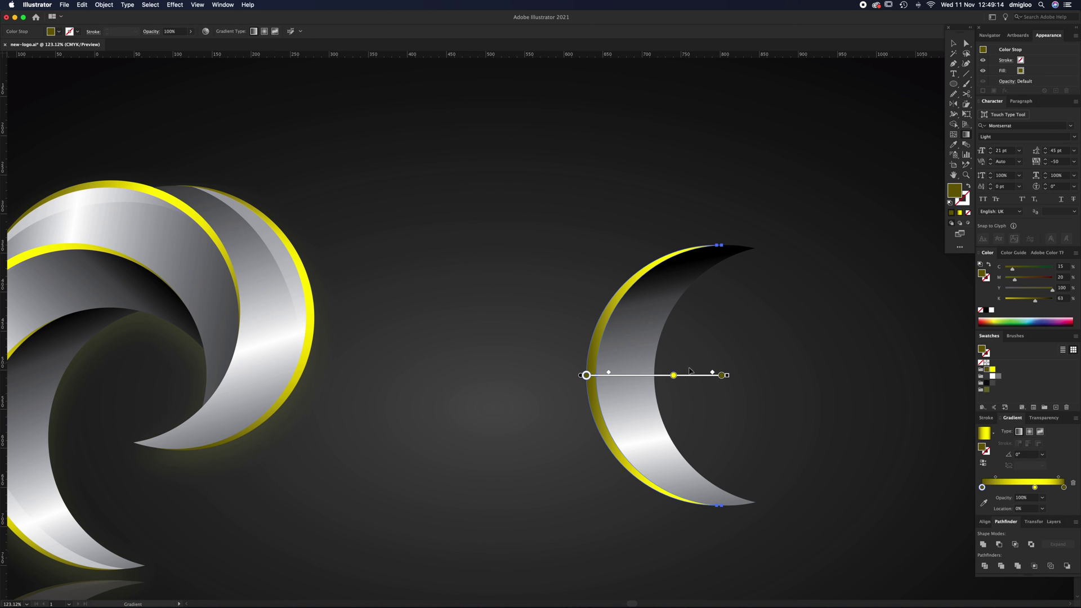
pyautogui.moveTo(669, 241)
pyautogui.mouseDown()
pyautogui.moveTo(669, 454)
pyautogui.moveTo(694, 502)
pyautogui.moveTo(672, 503)
pyautogui.mouseUp()
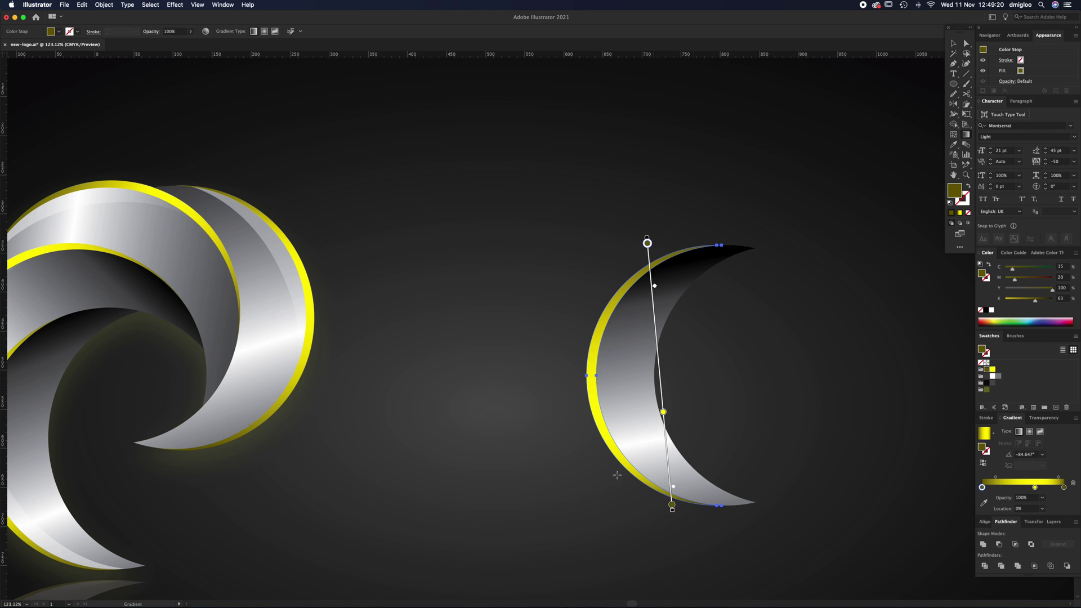
pyautogui.hscroll(-5, 535, 430)
pyautogui.press('v')
pyautogui.click(582, 434)
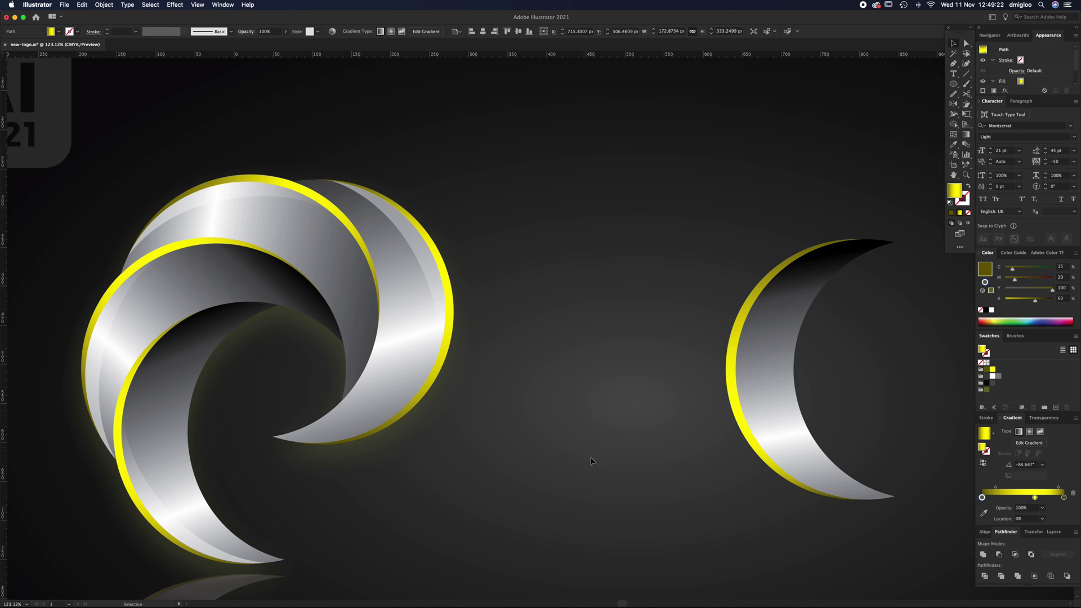
pyautogui.moveTo(163, 521)
pyautogui.mouseDown()
pyautogui.moveTo(144, 533)
pyautogui.moveTo(156, 523)
pyautogui.mouseUp()
pyautogui.moveTo(398, 509); pyautogui.dragTo(398, 508)
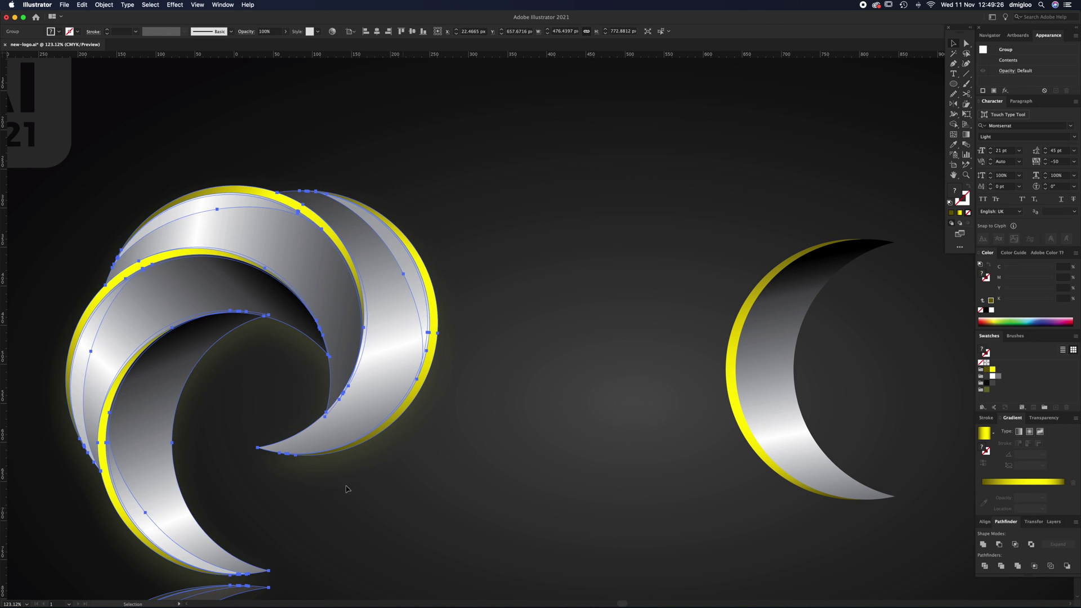
pyautogui.press('super+z')
pyautogui.press('a')
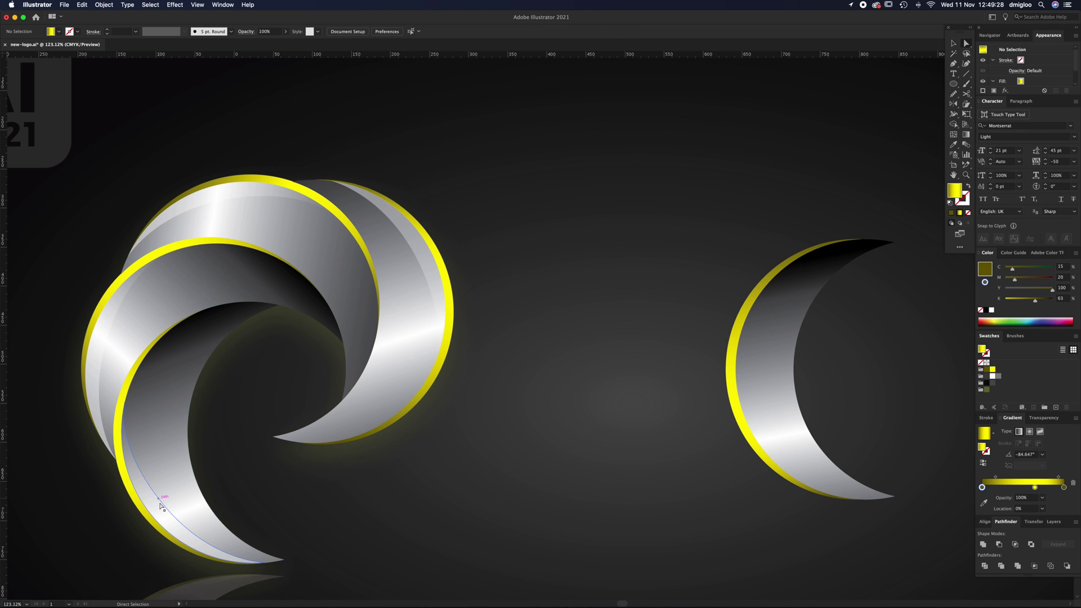
pyautogui.moveTo(182, 501); pyautogui.dragTo(174, 410)
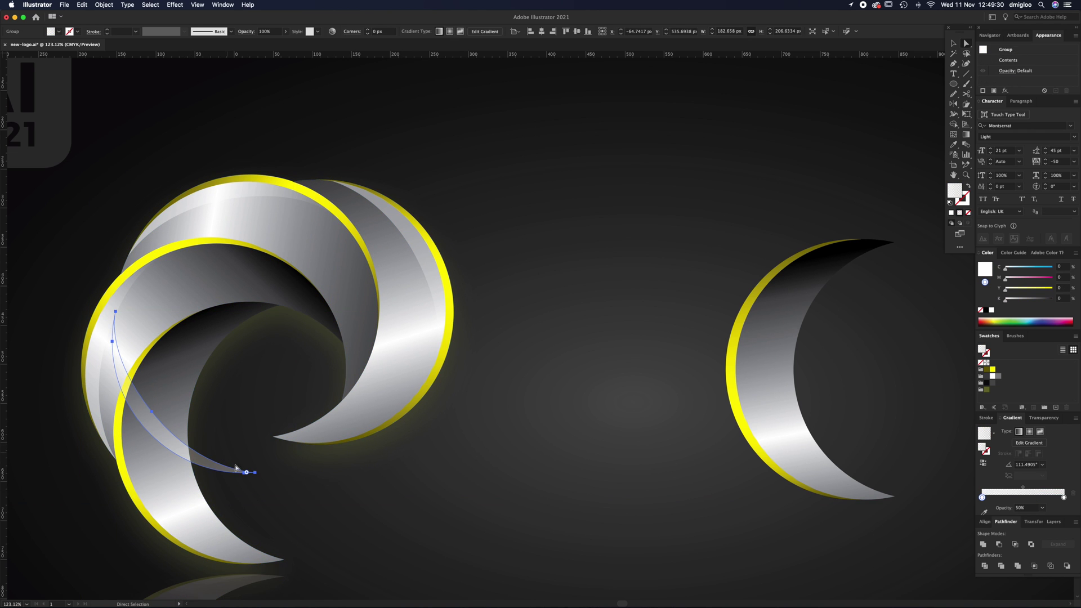
pyautogui.press('super+z')
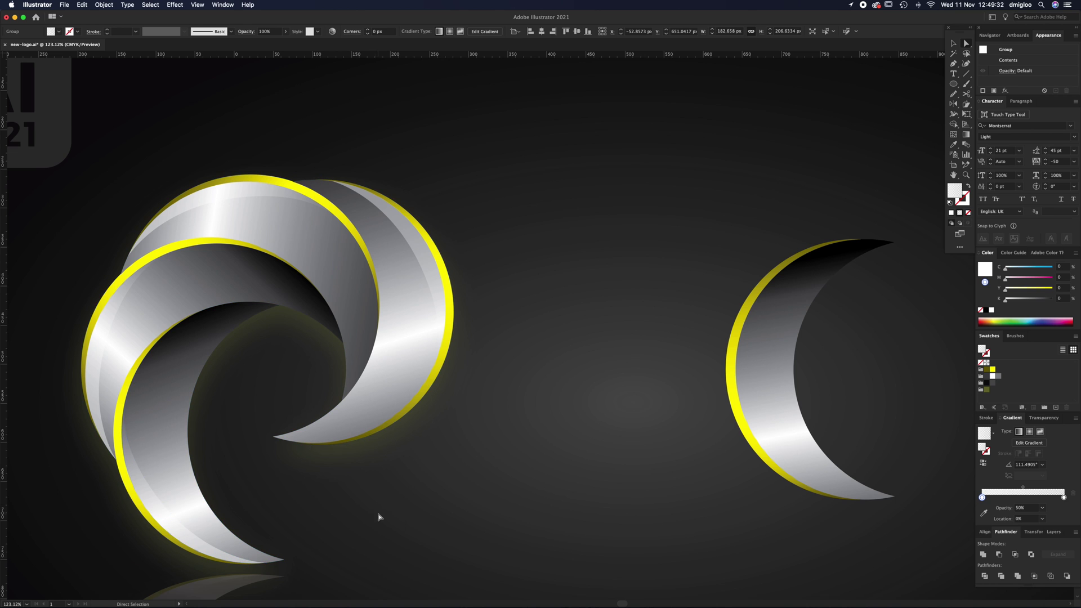
pyautogui.click(576, 457)
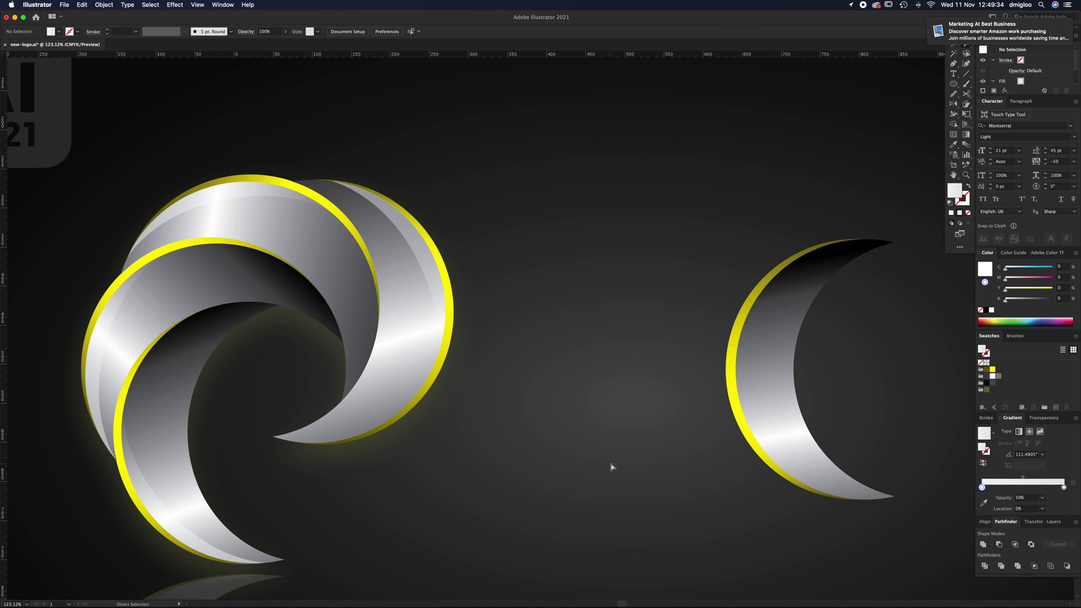
# - Duplicate the silver crescent and offset the copy about 10 px right and 9 px up
pyautogui.moveTo(603, 473); pyautogui.dragTo(506, 475)
pyautogui.press('v')
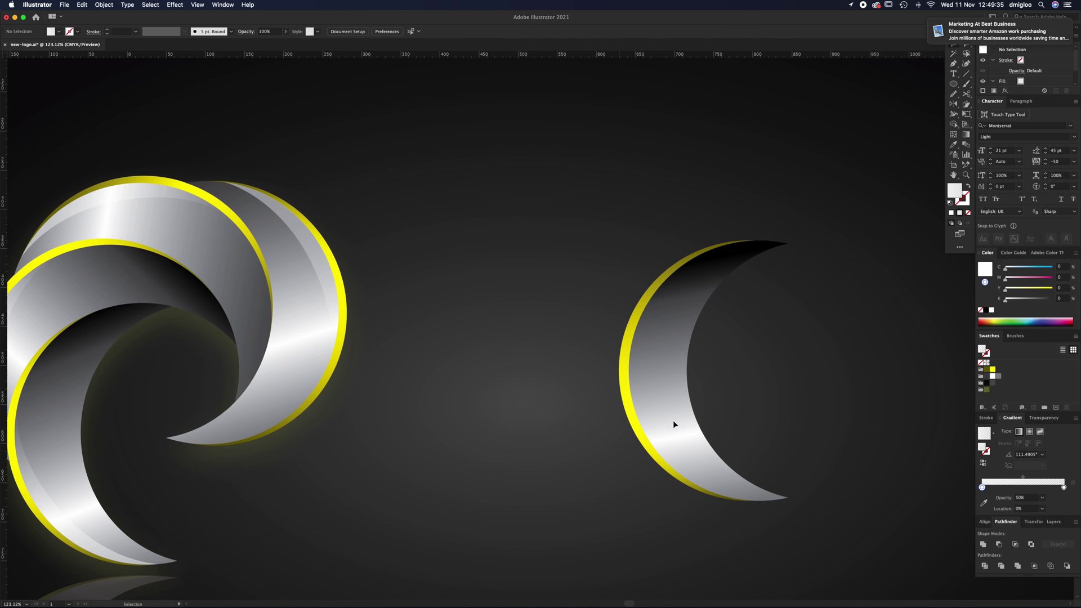
pyautogui.click(687, 453)
pyautogui.press('v')
pyautogui.press('a')
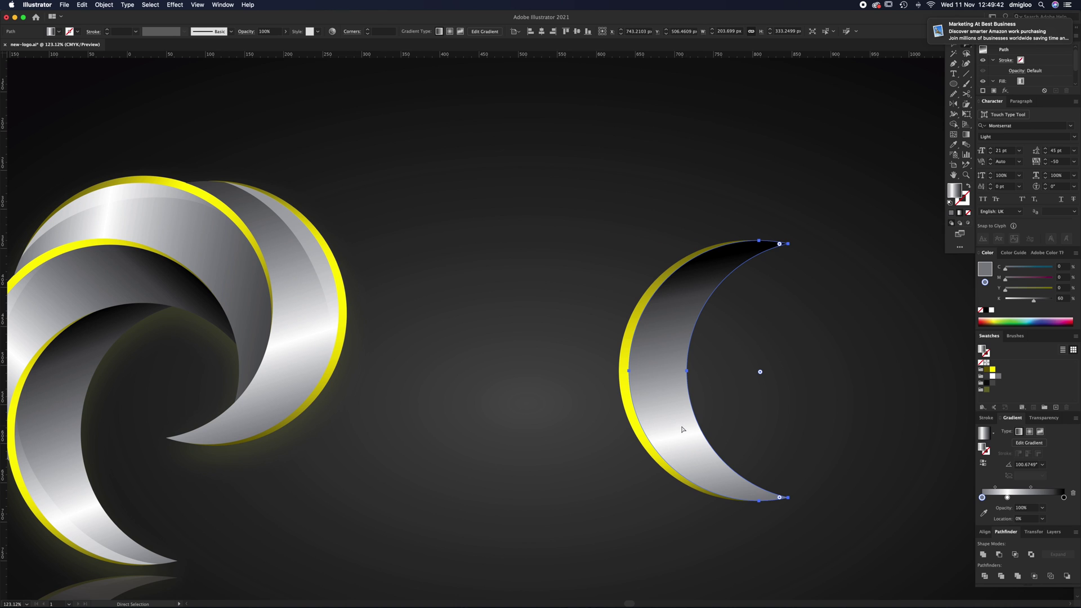
pyautogui.press('v')
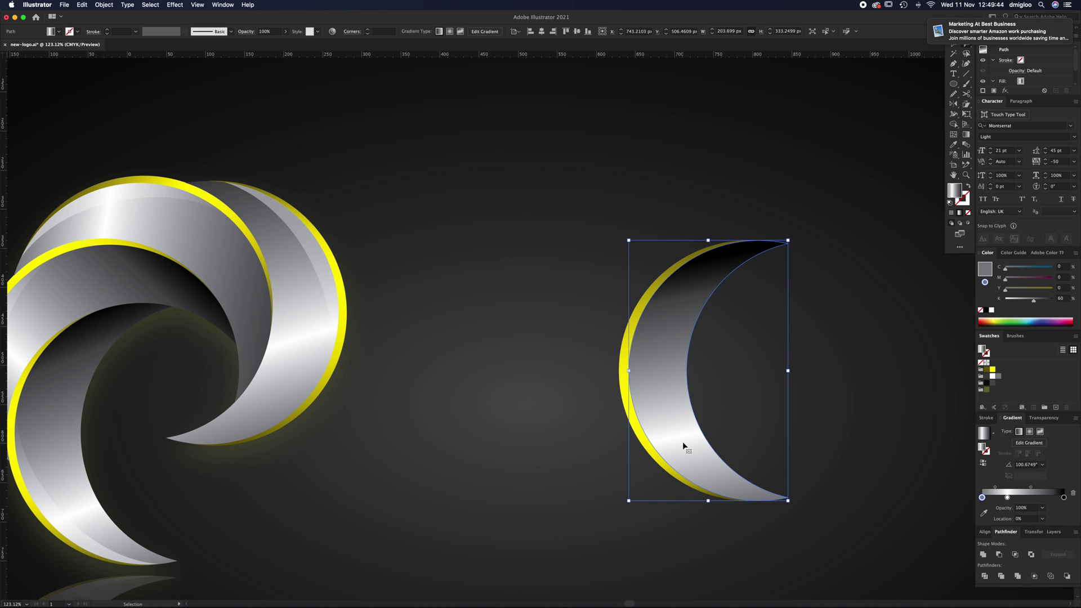
pyautogui.press('a')
pyautogui.click(723, 417)
pyautogui.moveTo(688, 446); pyautogui.dragTo(694, 434)
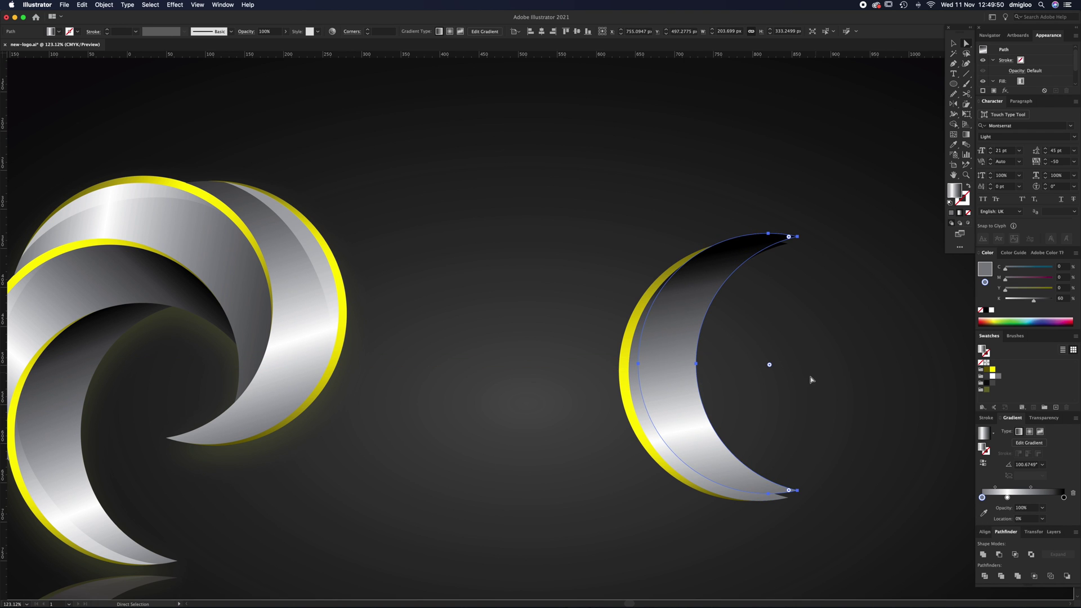
# - Fill the offset crescent copy with solid yellow, enlarge it to about 246 × 402 px, and place it over the silver crescent's inner part
pyautogui.click(993, 370)
pyautogui.press('v')
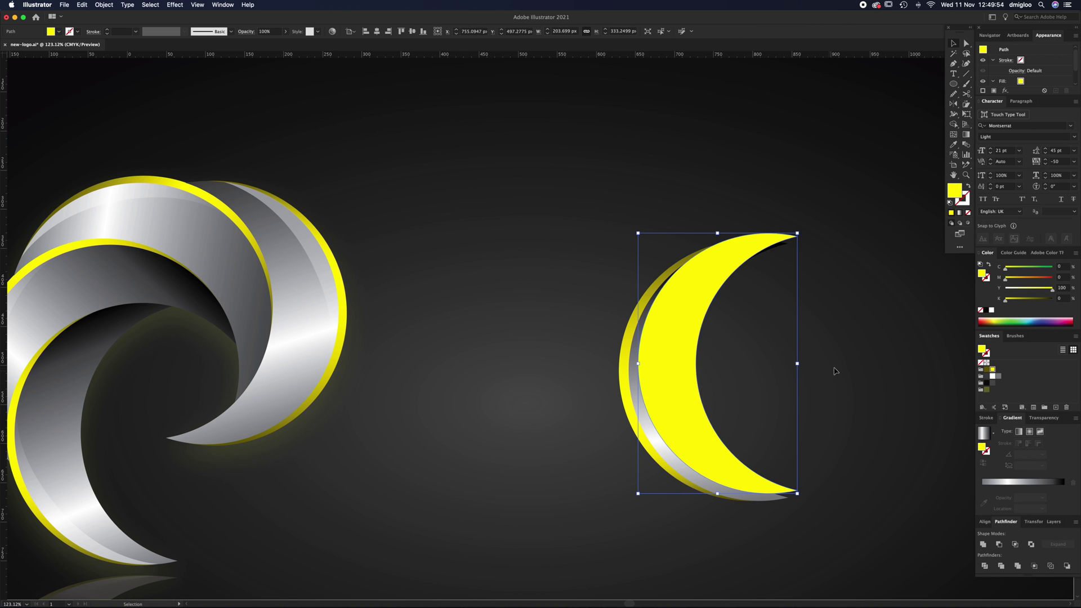
pyautogui.moveTo(798, 363); pyautogui.dragTo(832, 357)
pyautogui.moveTo(708, 427); pyautogui.dragTo(700, 408)
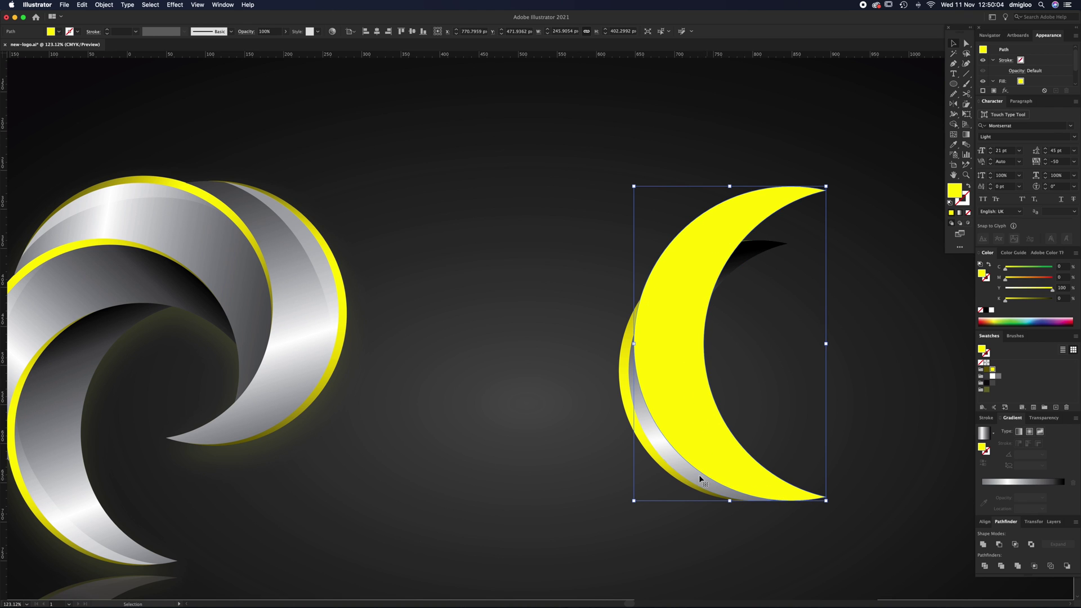
# - Subtract the enlarged yellow crescent from the silver crescent with Minus Front to leave the slivers outside the overlap
pyautogui.press('super+shift+a')
pyautogui.click(713, 447)
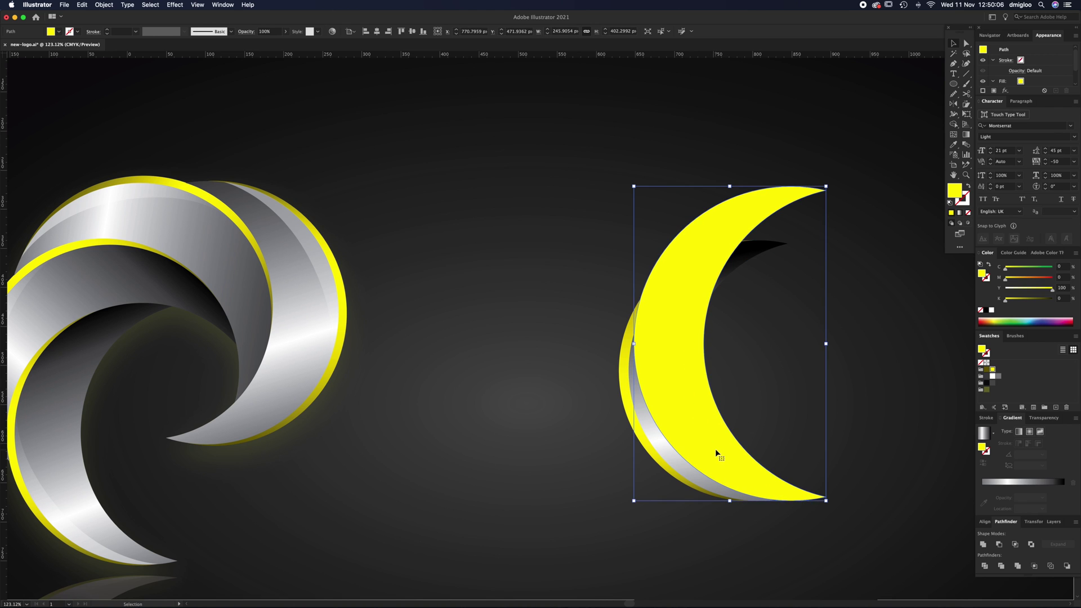
pyautogui.keyDown('shift'); pyautogui.click(669, 466); pyautogui.keyUp('shift')
pyautogui.click(999, 545)
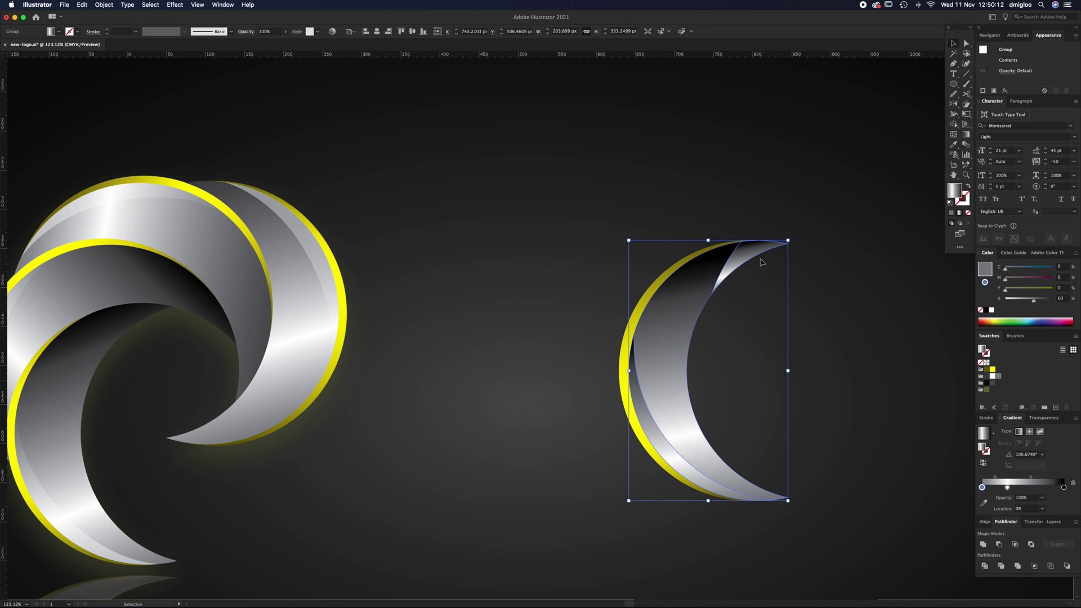
# - Delete the small leftover sliver at the silver crescent's upper tip
pyautogui.click(739, 351)
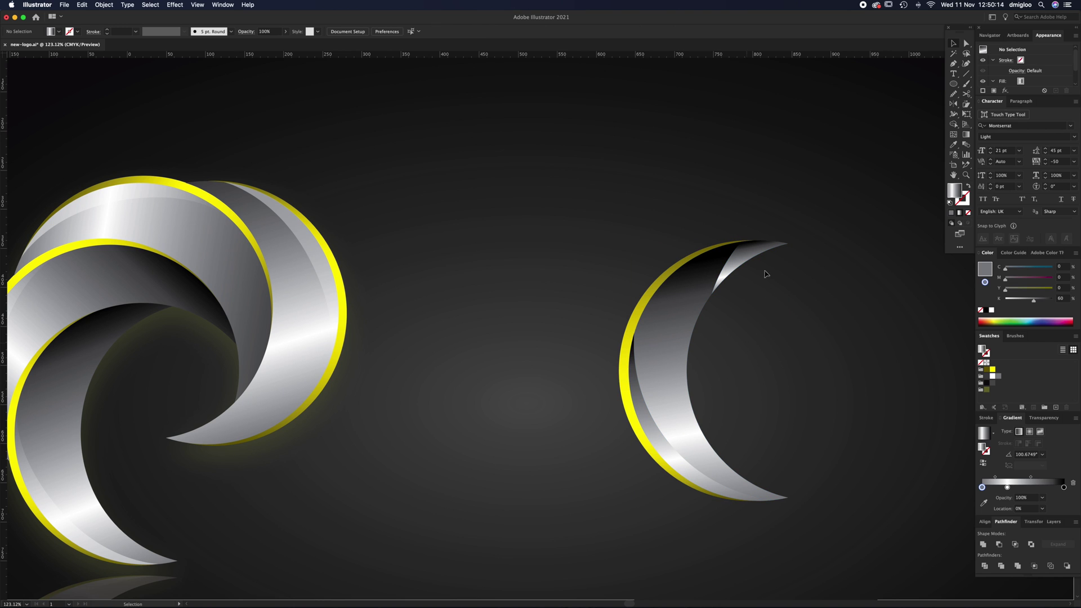
pyautogui.press('a')
pyautogui.click(747, 256)
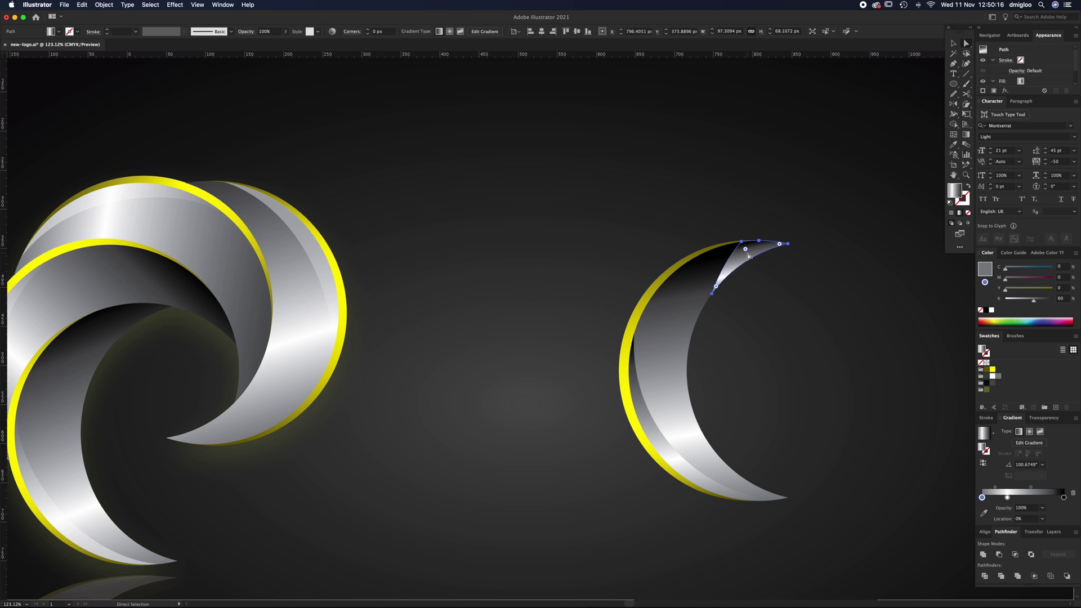
pyautogui.press('Delete')
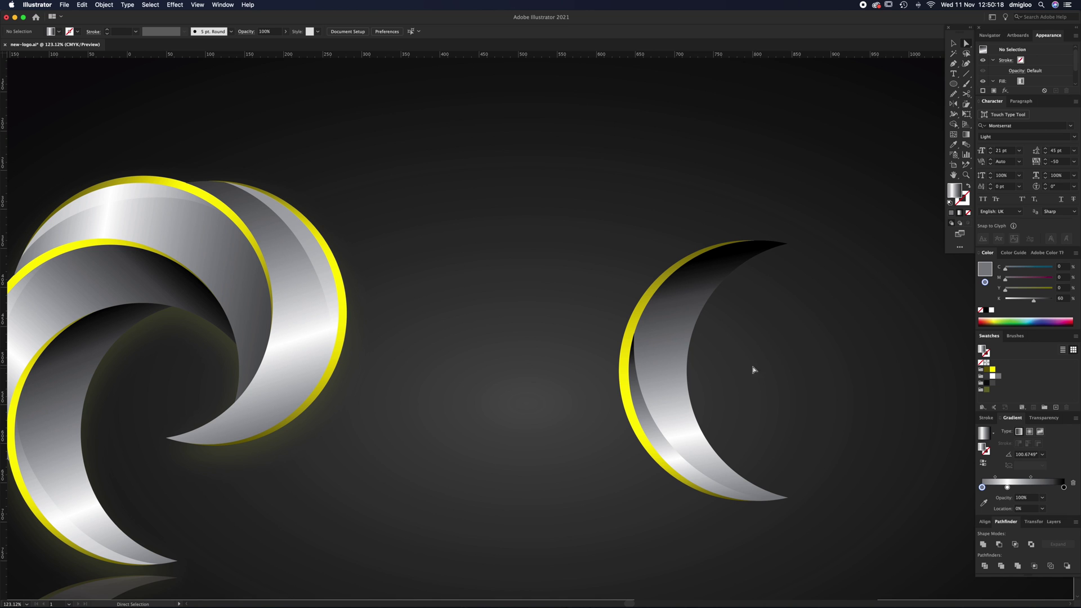
# - Fill the remaining lower sliver with the translucent white gradient sampled from the colour reference squares beside the artboard
pyautogui.click(681, 476)
pyautogui.moveTo(809, 419); pyautogui.dragTo(461, 410)
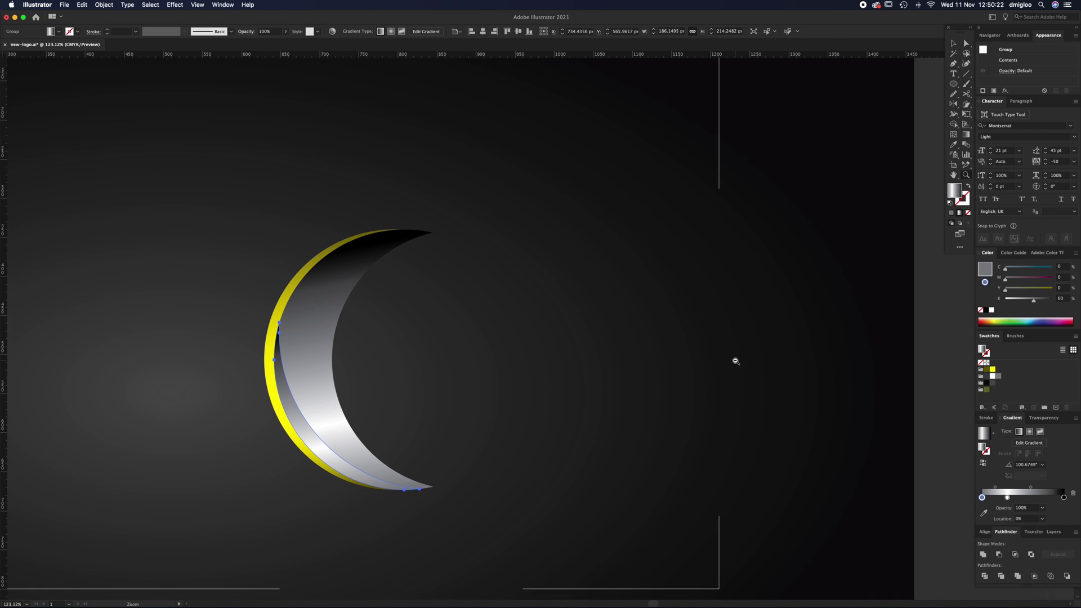
pyautogui.press('super+minus')
pyautogui.press('i')
pyautogui.click(862, 305)
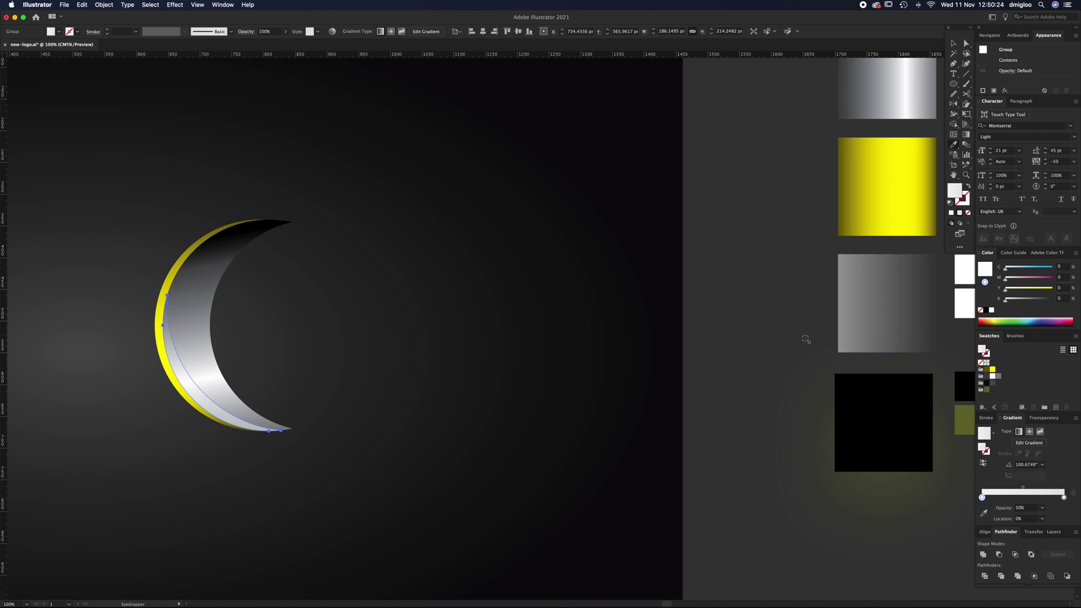
# - Redirect the sliver's translucent gradient to run from its upper end to its lower tip at about -54.2°, with the 0% opacity stop last
pyautogui.hscroll(-10, 446, 414)
pyautogui.press('z')
pyautogui.moveTo(468, 405); pyautogui.dragTo(574, 386)
pyautogui.press('a')
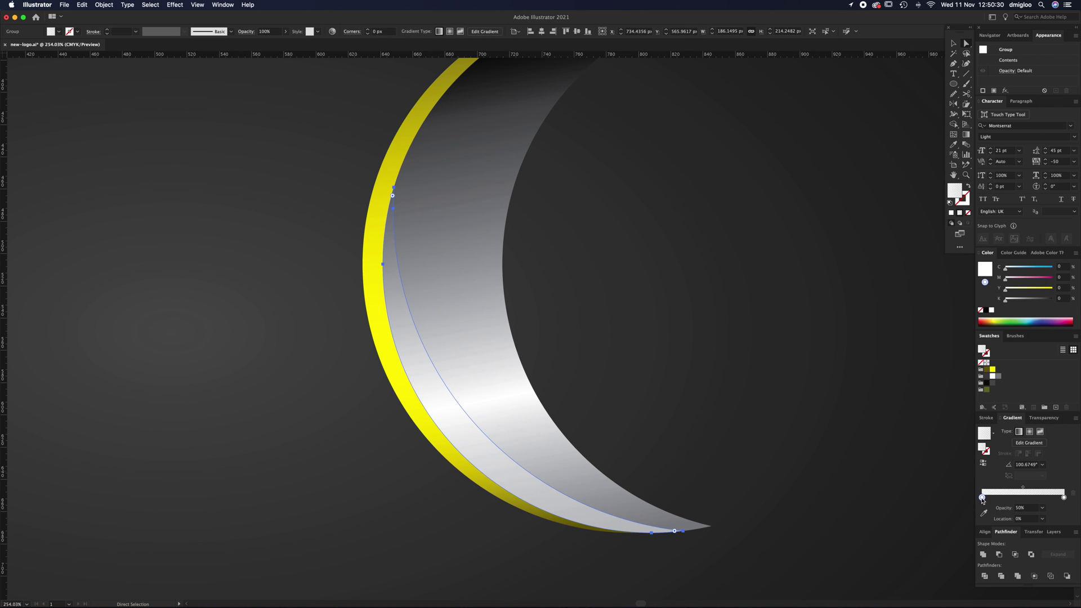
pyautogui.click(1065, 497)
pyautogui.click(1065, 497)
pyautogui.click(966, 135)
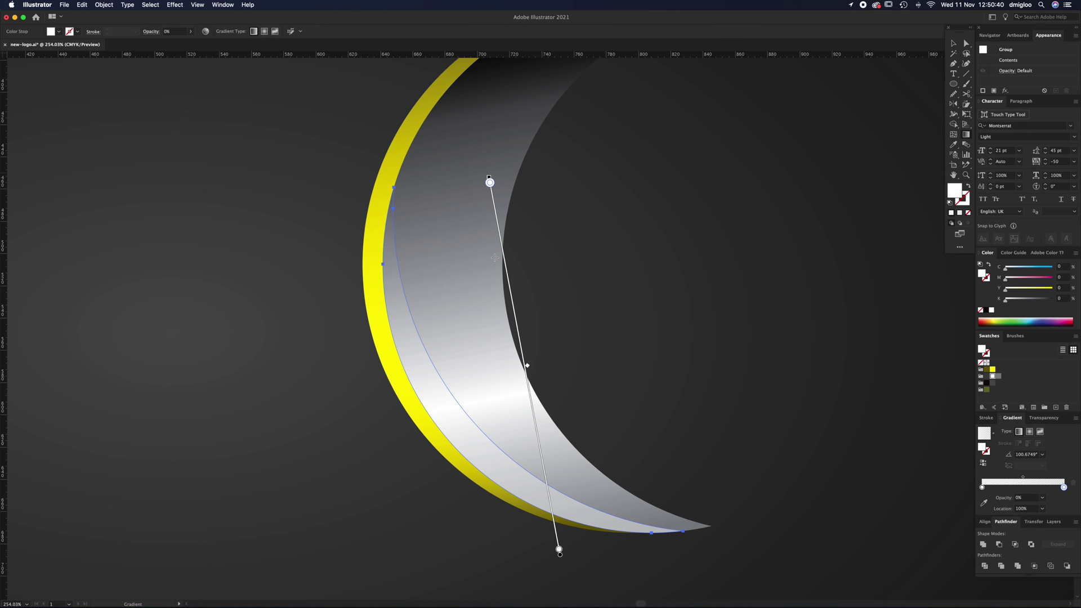
pyautogui.moveTo(393, 195); pyautogui.dragTo(675, 530)
pyautogui.press('v')
pyautogui.click(740, 401)
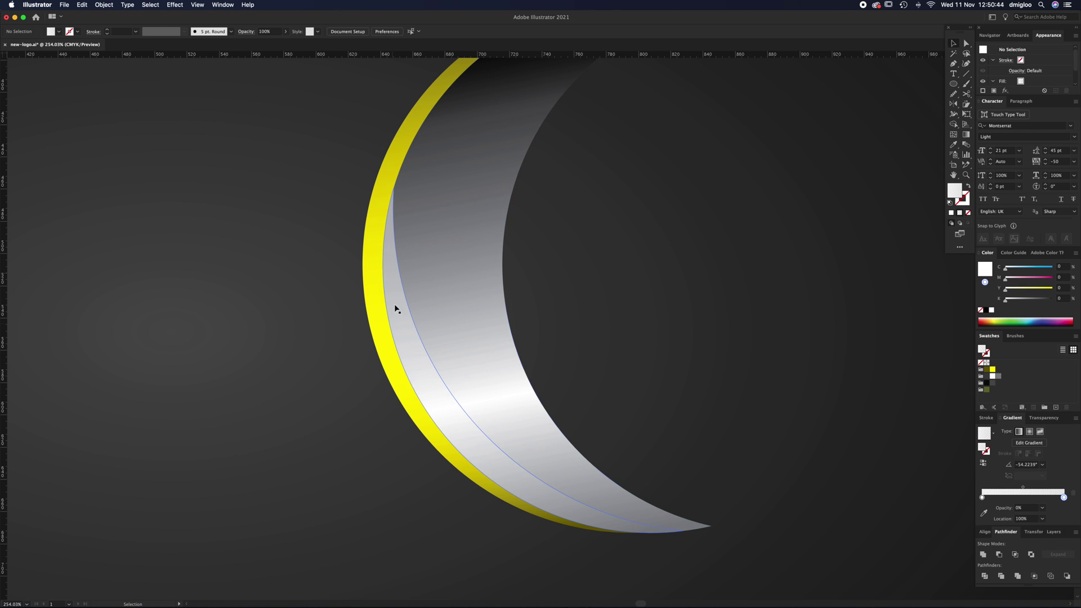
# - Group the crescent's silver body, yellow rim and highlight sliver into one object
pyautogui.press('z')
pyautogui.keyDown('alt'); pyautogui.click(500, 321); pyautogui.keyUp('alt')
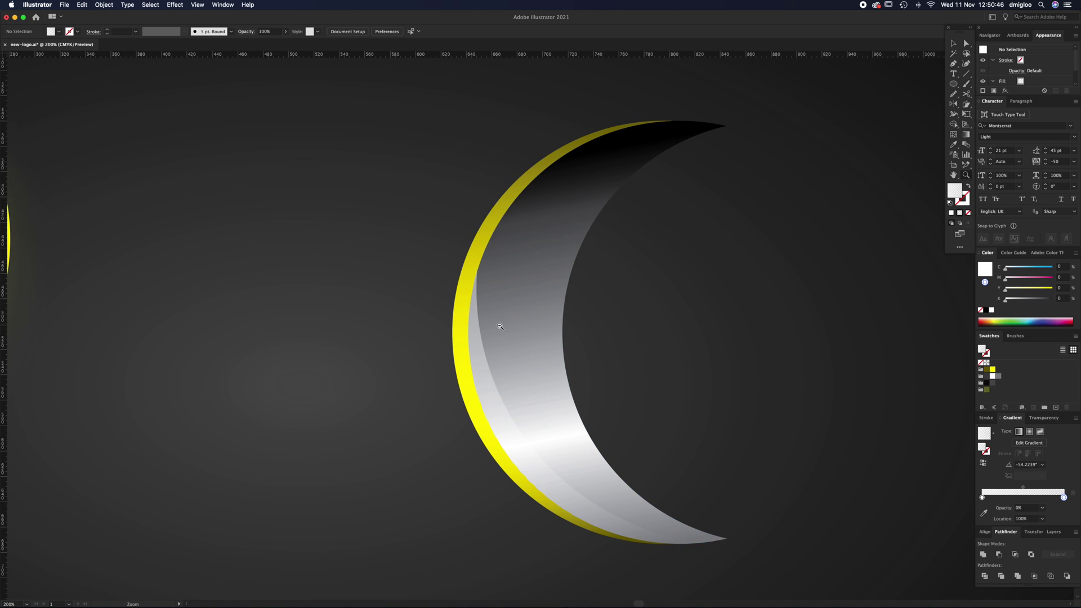
pyautogui.keyDown('alt'); pyautogui.click(560, 333); pyautogui.keyUp('alt')
pyautogui.keyDown('alt'); pyautogui.click(553, 369); pyautogui.keyUp('alt')
pyautogui.scroll(5, 476, 352)
pyautogui.hscroll(-5, 476, 352)
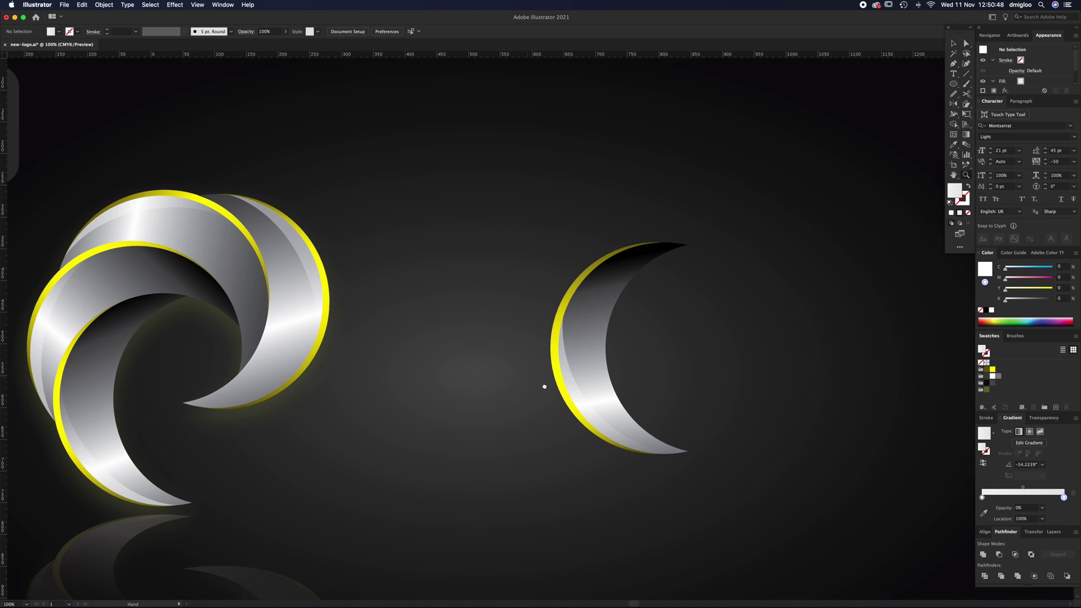
pyautogui.press('v')
pyautogui.moveTo(568, 334); pyautogui.dragTo(567, 334)
pyautogui.click(512, 299)
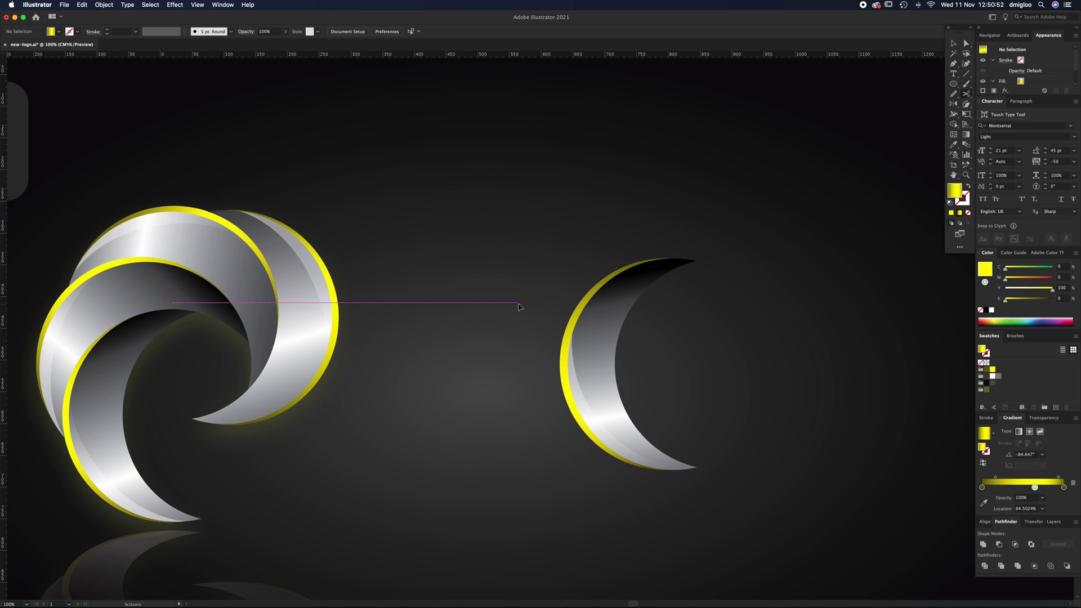
pyautogui.moveTo(524, 276)
pyautogui.mouseDown()
pyautogui.moveTo(724, 493)
pyautogui.moveTo(712, 463)
pyautogui.mouseUp()
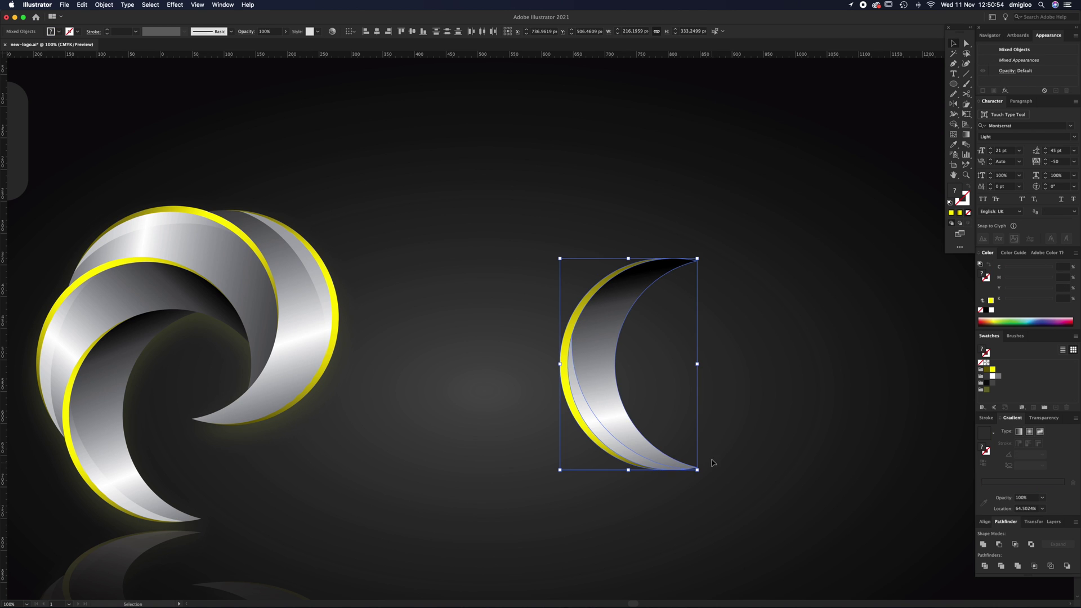
pyautogui.press('a')
pyautogui.click(690, 386)
pyautogui.click(599, 357)
pyautogui.press('v')
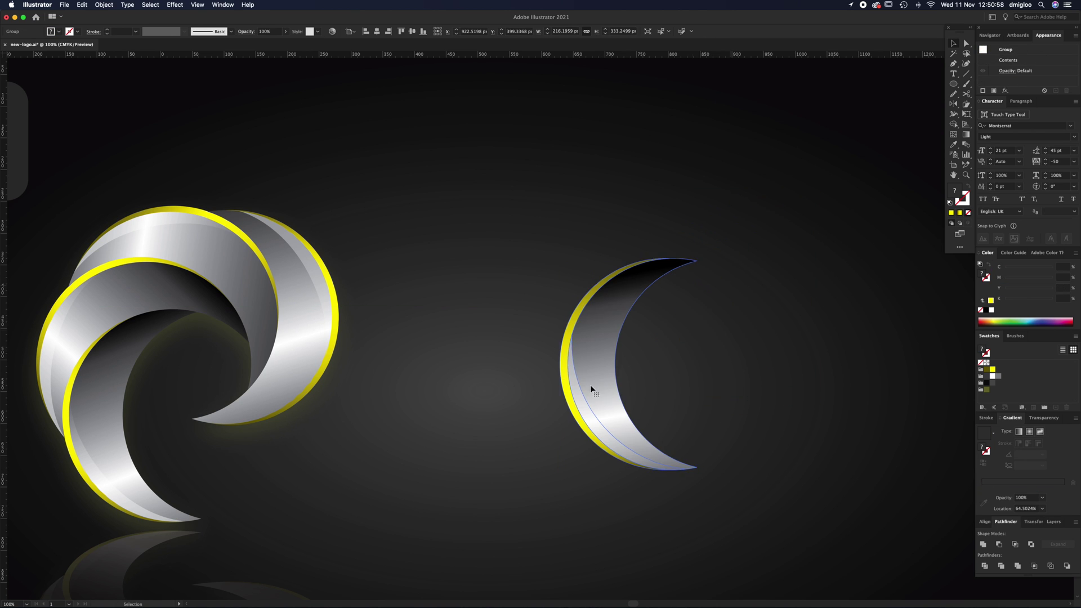
pyautogui.moveTo(590, 386); pyautogui.dragTo(555, 492)
pyautogui.press('super+z')
pyautogui.click(718, 343)
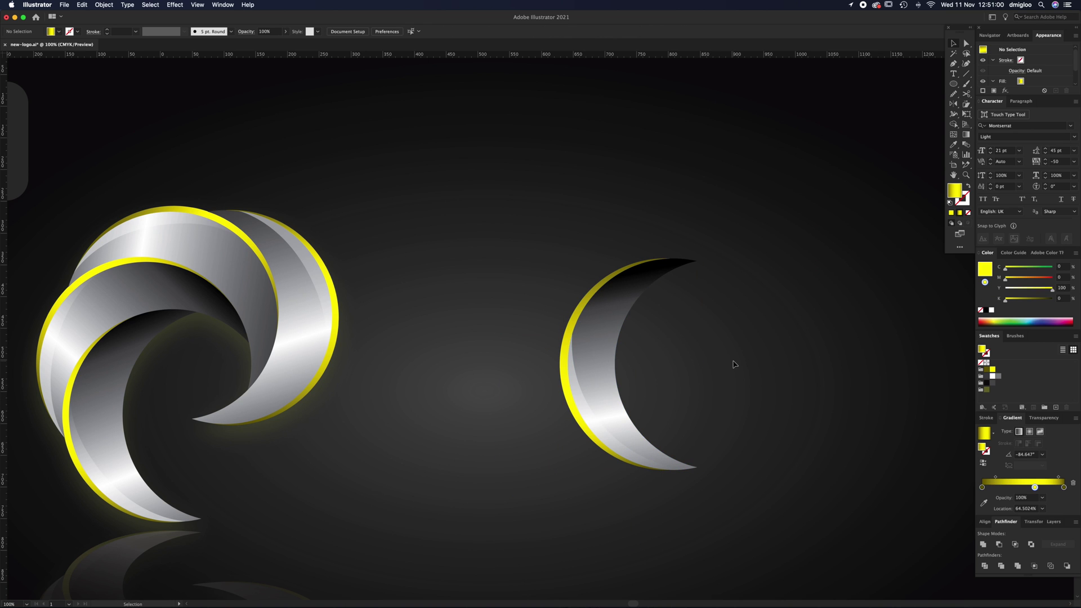
# - Duplicate the crescent group, rotate the copy clockwise so its dark tip points down to the right, and place it behind the original
pyautogui.click(603, 351)
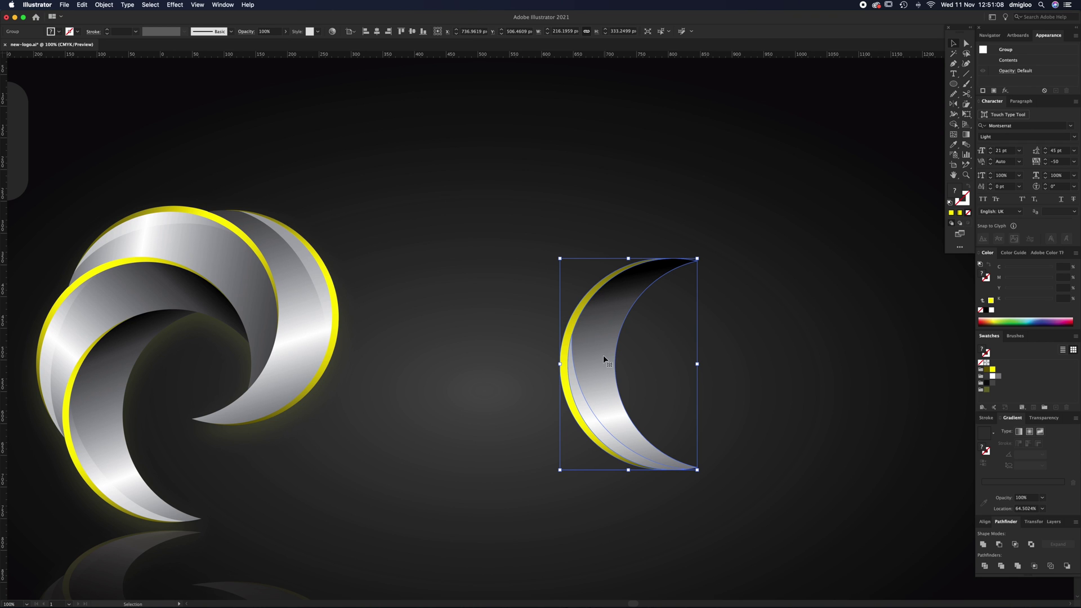
pyautogui.moveTo(594, 355); pyautogui.dragTo(567, 314)
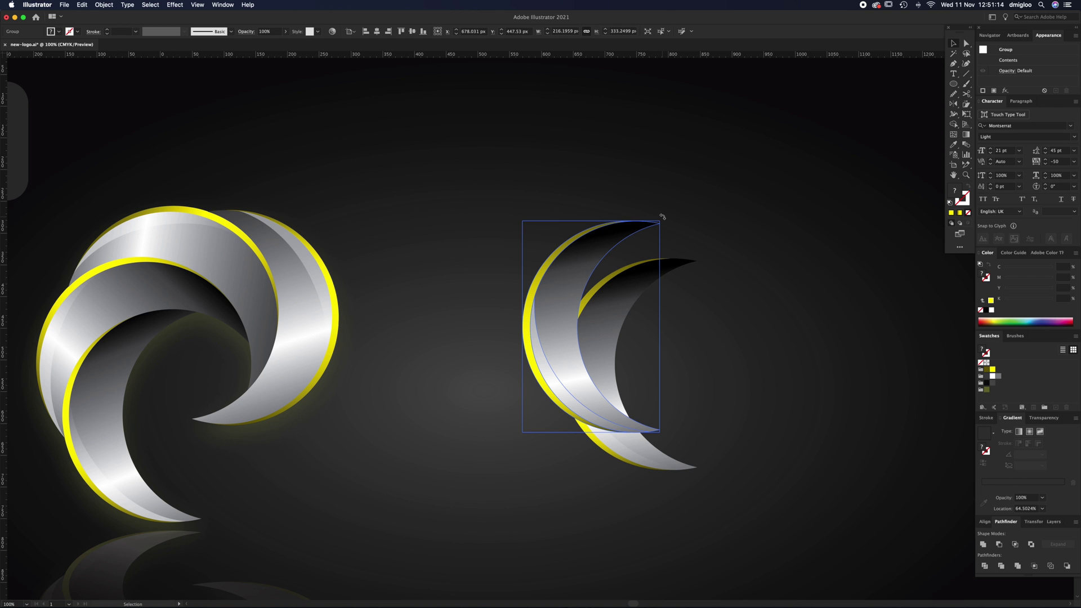
pyautogui.moveTo(662, 216); pyautogui.dragTo(708, 292)
pyautogui.moveTo(613, 275); pyautogui.dragTo(619, 238)
pyautogui.moveTo(720, 257)
pyautogui.mouseDown()
pyautogui.moveTo(724, 241)
pyautogui.moveTo(727, 270)
pyautogui.mouseUp()
pyautogui.moveTo(633, 247); pyautogui.dragTo(663, 242)
pyautogui.moveTo(729, 271); pyautogui.dragTo(725, 298)
pyautogui.moveTo(648, 254); pyautogui.dragTo(710, 284)
# - Nudge the rotated copy down and right so its lower tip and inner curve meet the front crescent's yellow rim
pyautogui.press('Down')
pyautogui.press('Down')
pyautogui.press('Down')
pyautogui.press('Down')
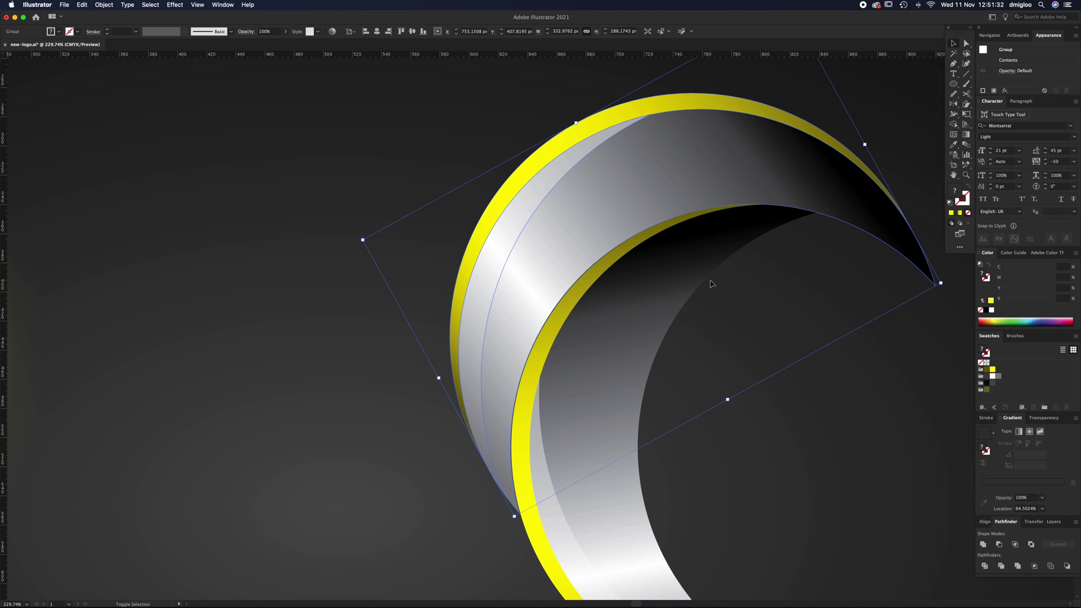
pyautogui.press('Right')
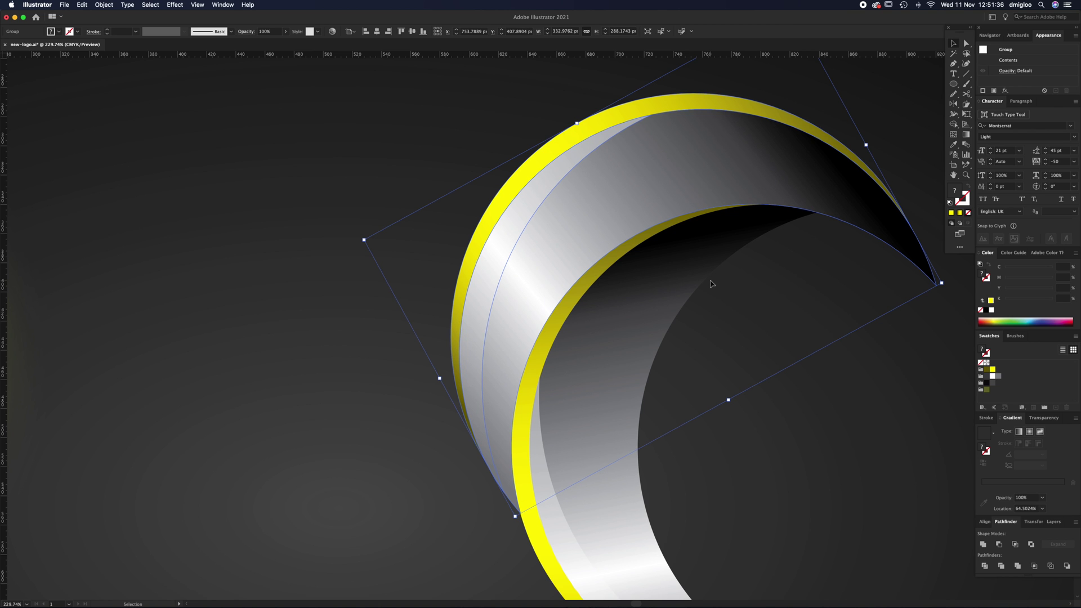
pyautogui.click(721, 296)
pyautogui.press('z')
pyautogui.keyDown('alt'); pyautogui.click(656, 280); pyautogui.keyUp('alt')
pyautogui.keyDown('alt'); pyautogui.click(554, 357); pyautogui.keyUp('alt')
pyautogui.keyDown('alt'); pyautogui.click(681, 366); pyautogui.keyUp('alt')
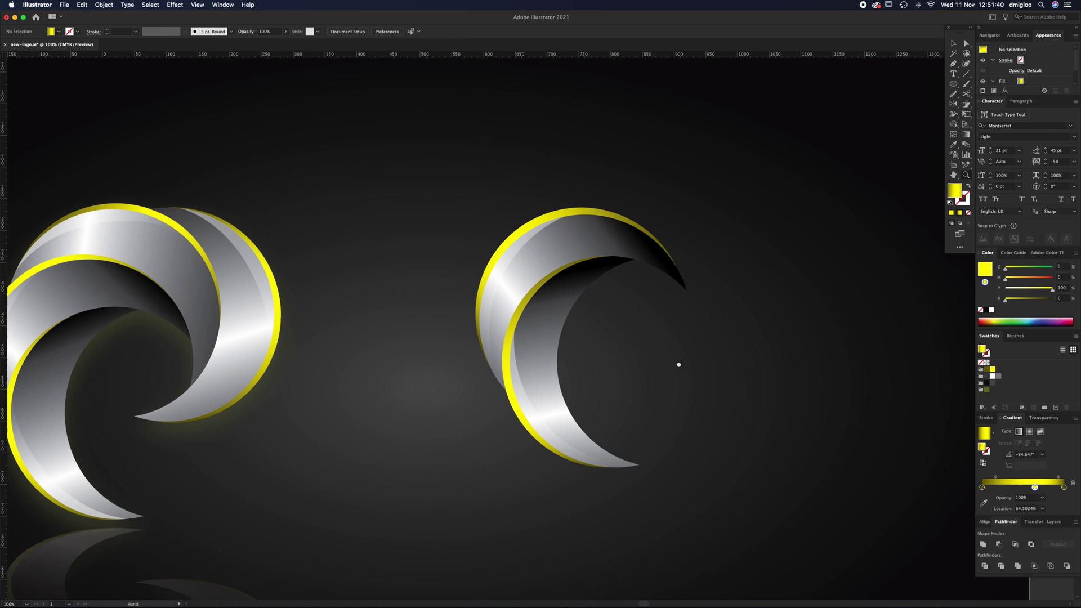
# - Duplicate both crescents, rotate the copied pair clockwise, and place it behind the first pair to form a four-blade spiral
pyautogui.press('v')
pyautogui.click(554, 276)
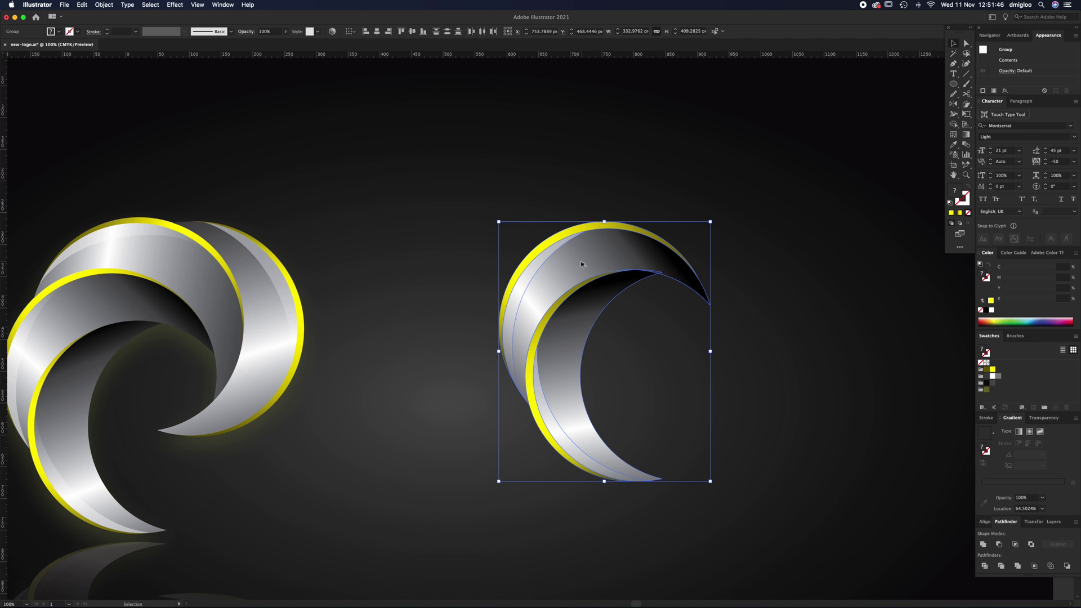
pyautogui.moveTo(563, 279); pyautogui.dragTo(600, 201)
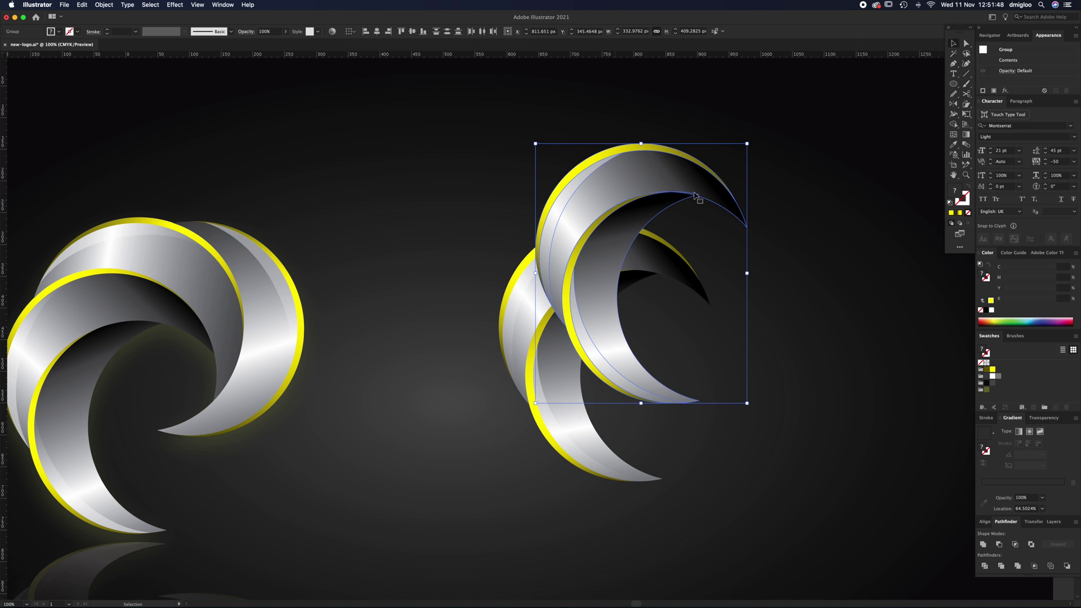
pyautogui.moveTo(752, 139); pyautogui.dragTo(769, 429)
pyautogui.moveTo(745, 311); pyautogui.dragTo(757, 286)
pyautogui.moveTo(789, 363); pyautogui.dragTo(777, 386)
pyautogui.moveTo(739, 285); pyautogui.dragTo(739, 293)
# - Nudge the copied pair about 4 px left and 4 px down to close the gap along the second crescent's yellow rim
pyautogui.press('z')
pyautogui.moveTo(620, 319); pyautogui.dragTo(704, 296)
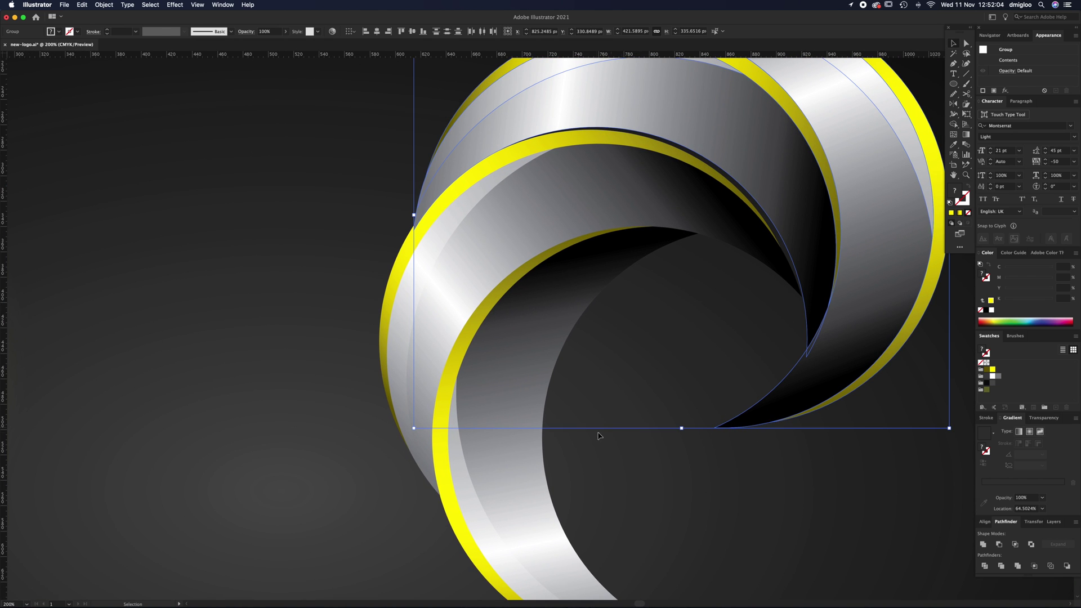
pyautogui.press('Left')
pyautogui.press('Left')
pyautogui.press('Left')
pyautogui.press('Left')
pyautogui.press('Left')
pyautogui.press('Down')
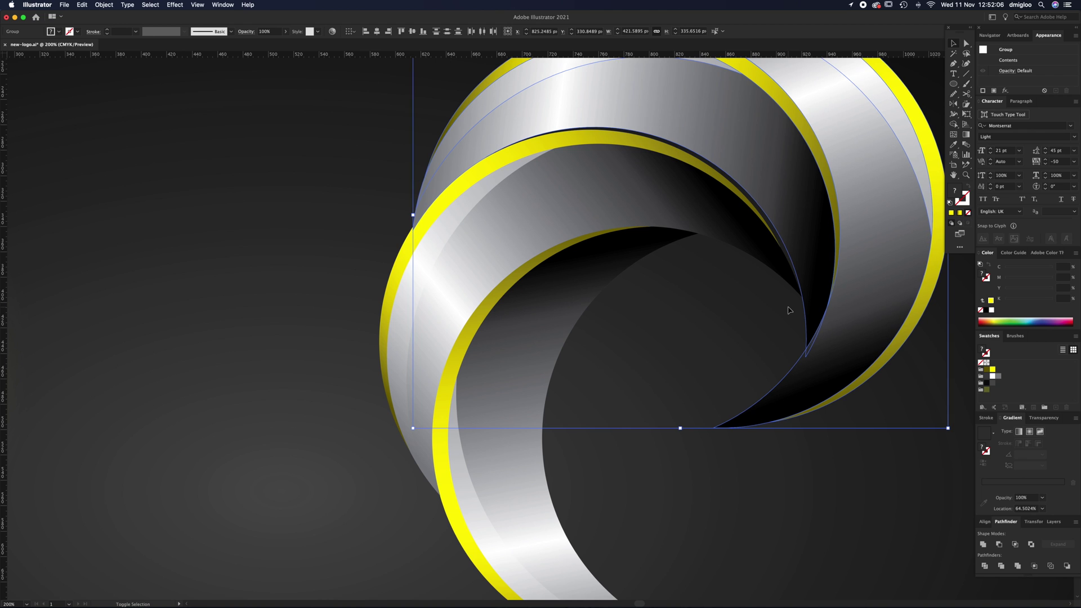
pyautogui.press('Left')
pyautogui.press('Down')
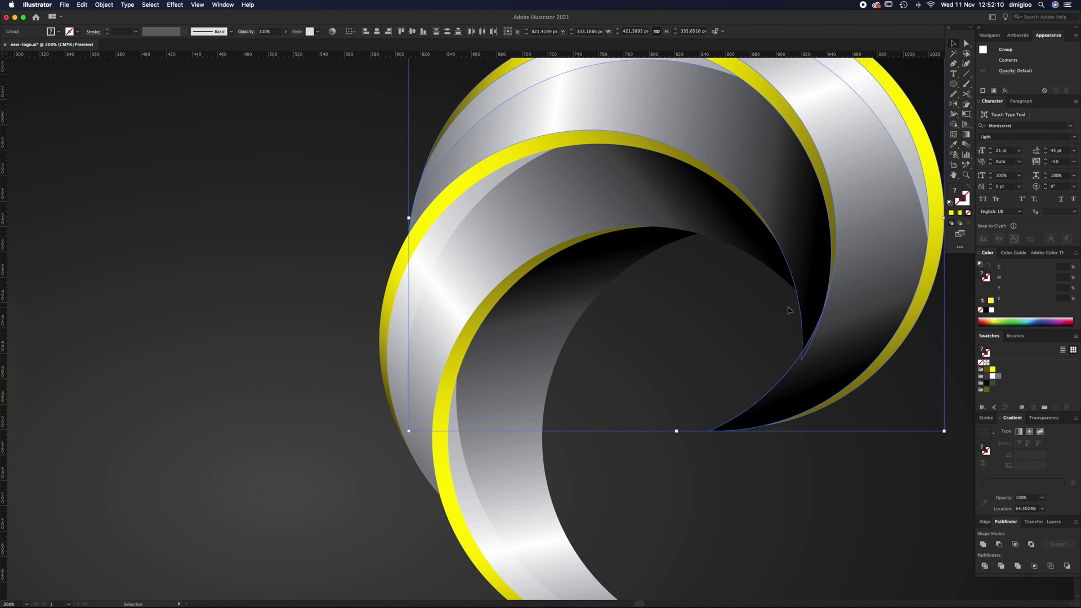
pyautogui.click(682, 322)
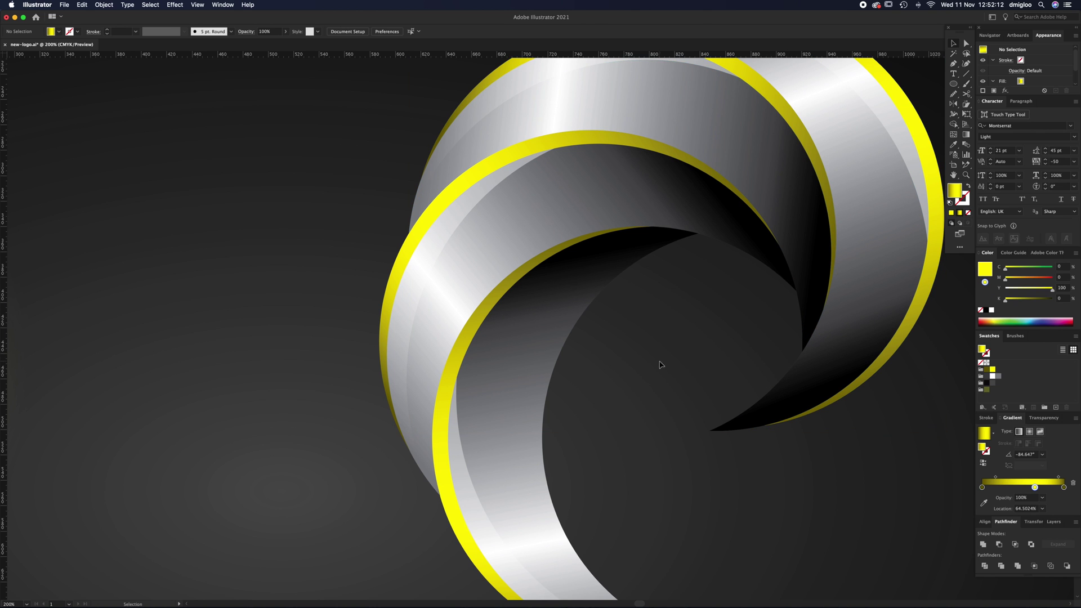
# - Lighten the black end stop of the third crescent's silver gradient to 82% black
pyautogui.scroll(-3, 600, 352)
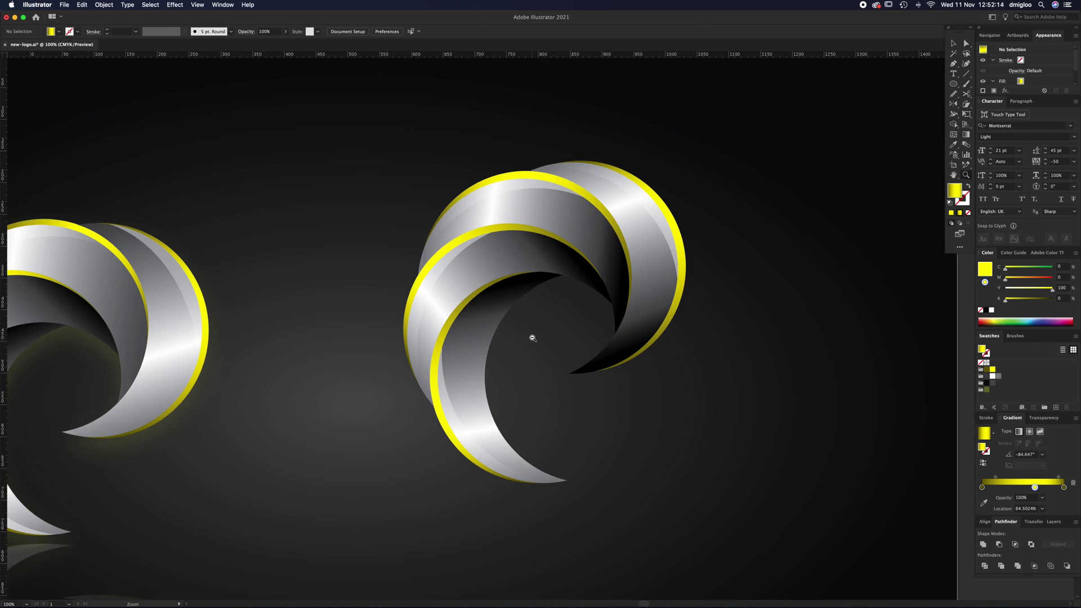
pyautogui.scroll(1, 536, 367)
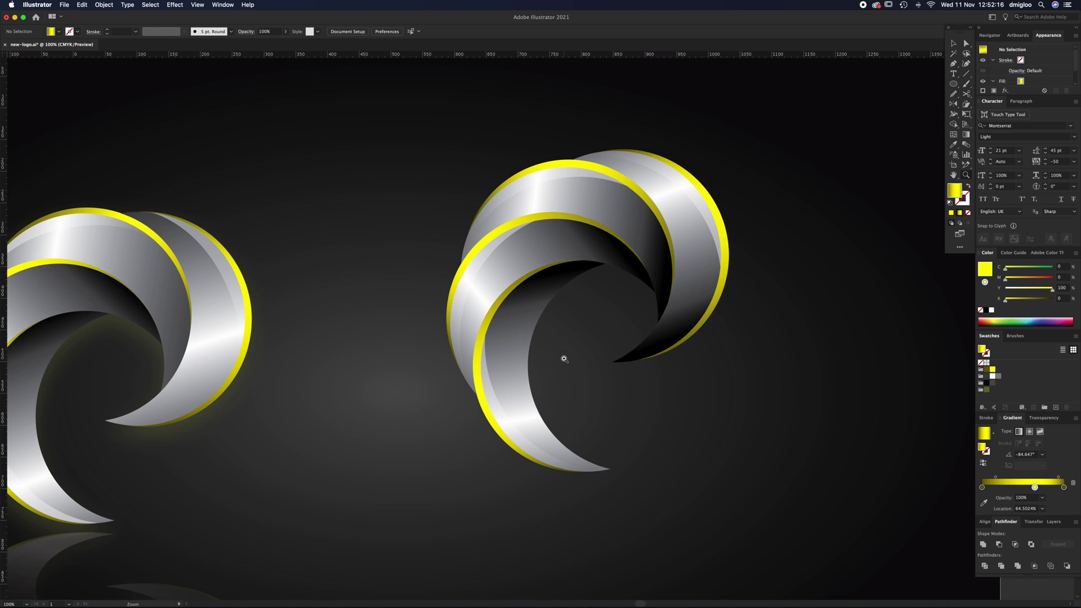
pyautogui.moveTo(537, 339); pyautogui.dragTo(616, 358)
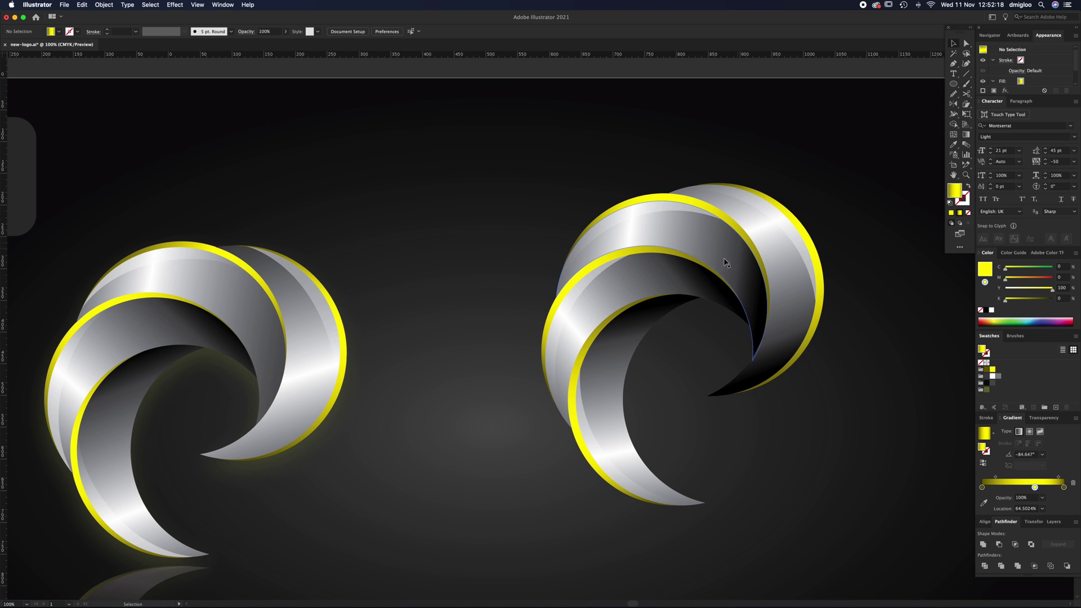
pyautogui.press('a')
pyautogui.click(736, 263)
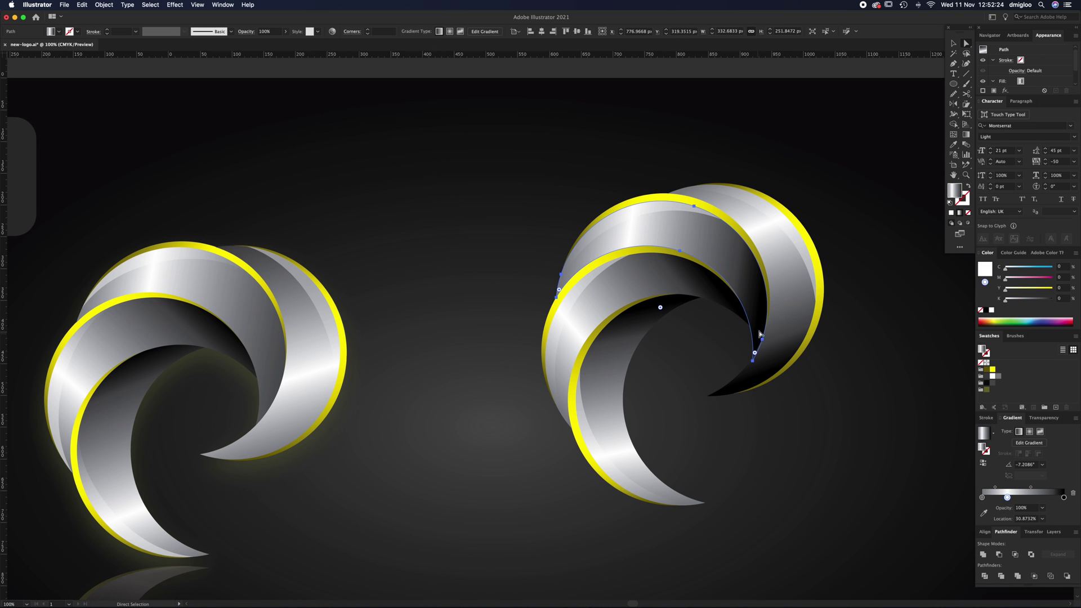
pyautogui.click(1063, 497)
pyautogui.moveTo(1054, 303); pyautogui.dragTo(1043, 303)
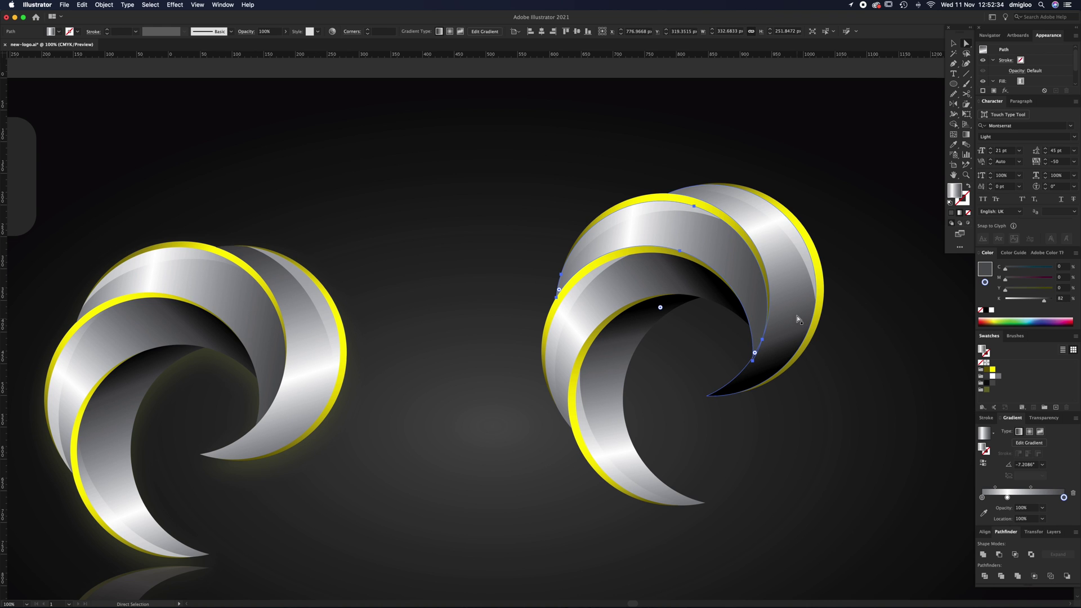
# - Reverse the rearmost crescent's silver gradient and set its black stop to 89% black
pyautogui.click(786, 343)
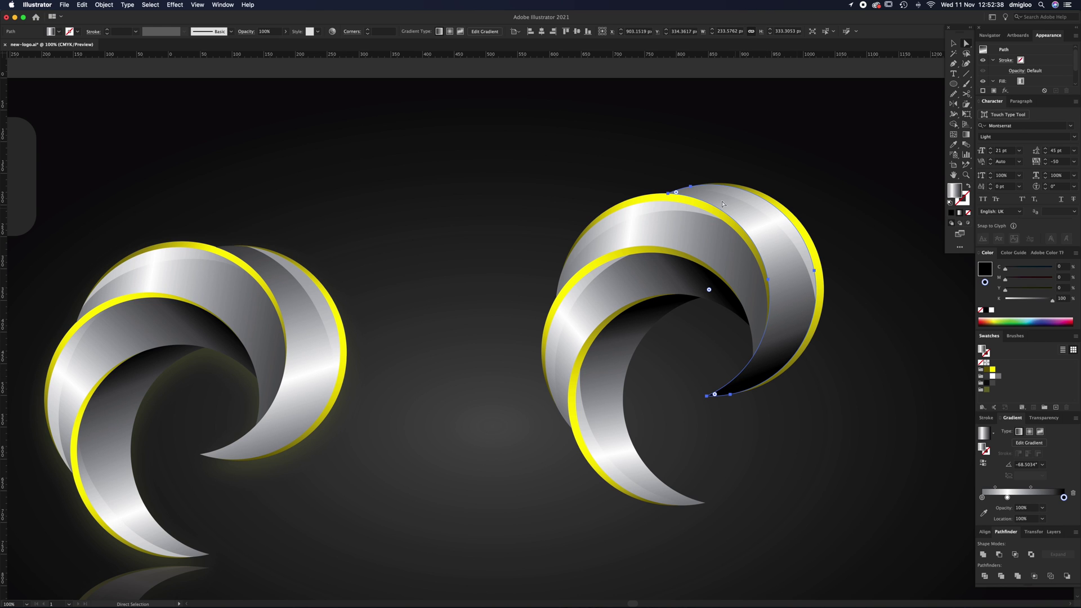
pyautogui.click(983, 465)
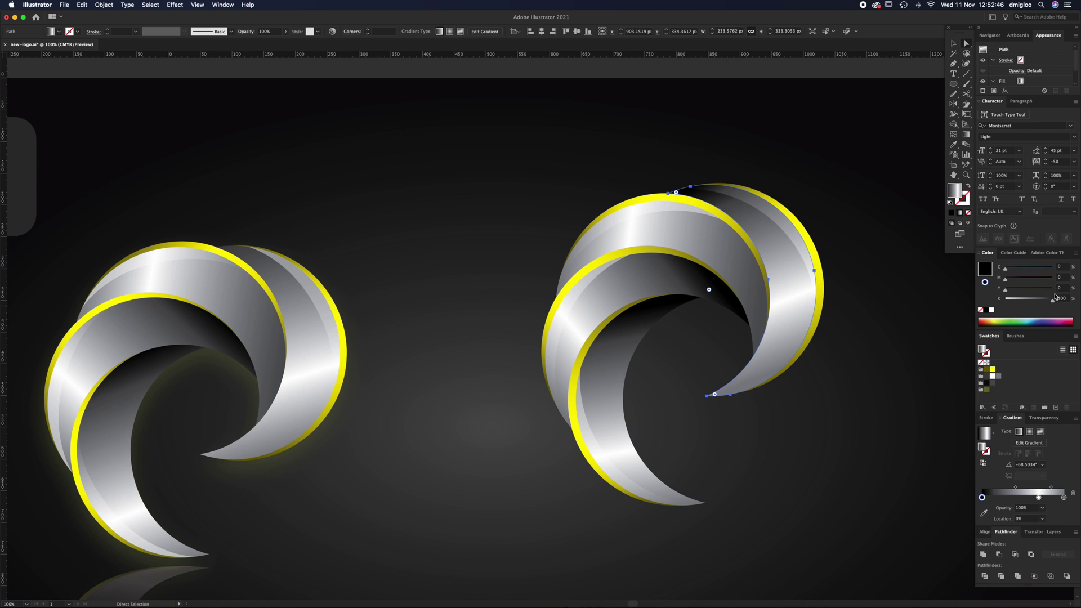
pyautogui.moveTo(1051, 302); pyautogui.dragTo(1054, 302)
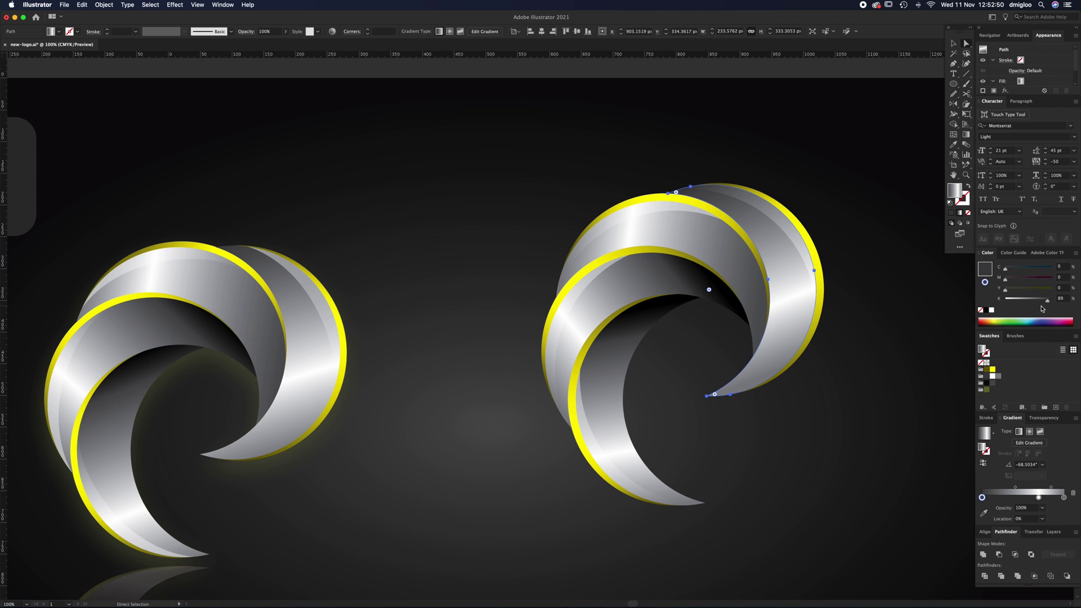
pyautogui.click(894, 351)
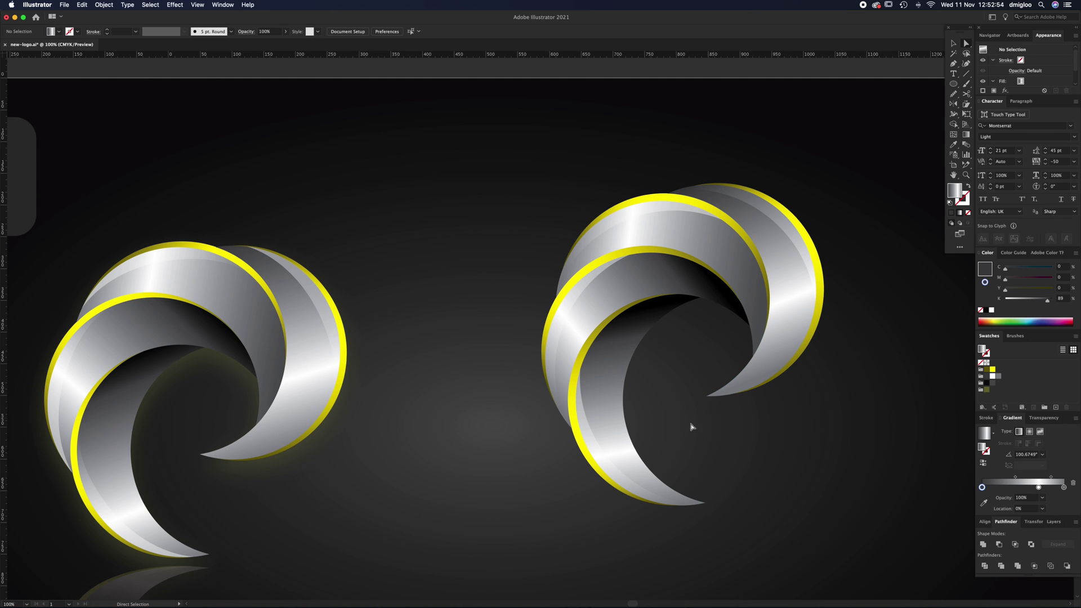
pyautogui.press('super+minus')
pyautogui.moveTo(545, 378); pyautogui.dragTo(603, 375)
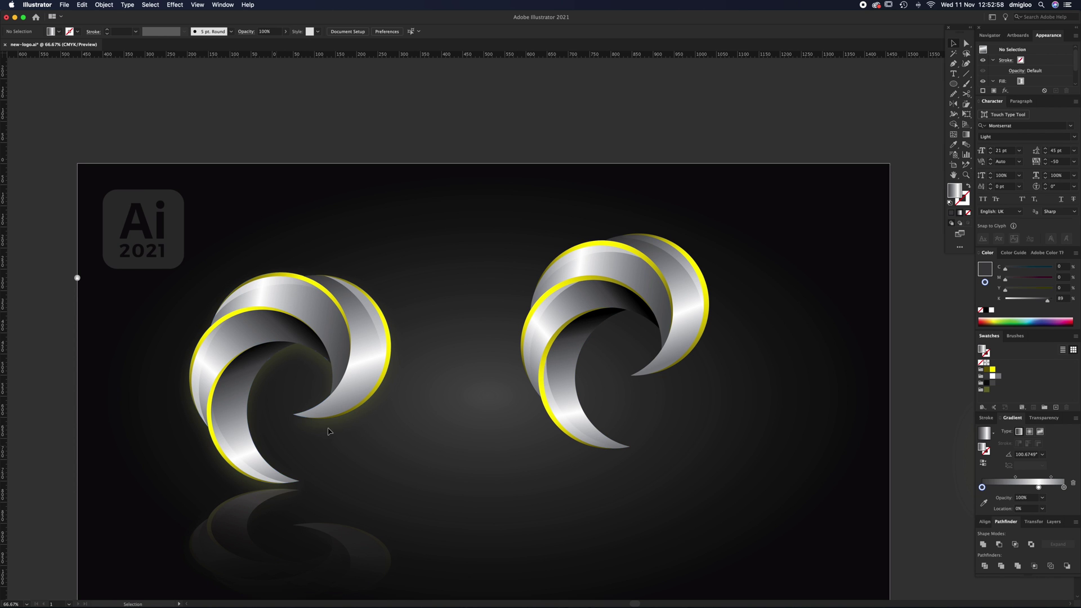
# - Fill a copy of the larger artwork's spiral with black, unite it into one silhouette, and place it behind the original blades
pyautogui.click(535, 351)
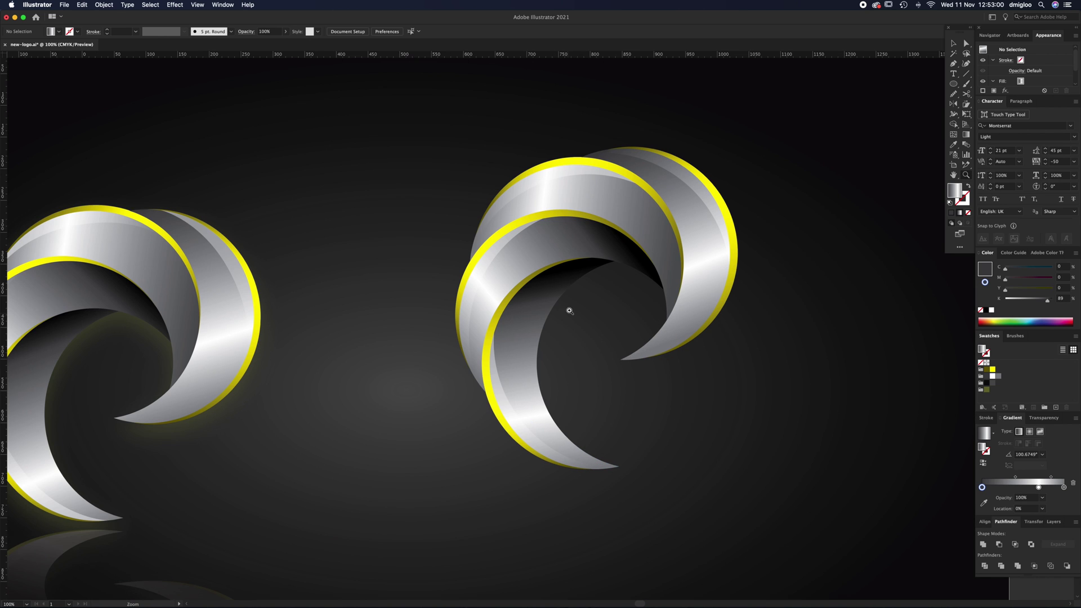
pyautogui.scroll(3, 569, 311)
pyautogui.press('v')
pyautogui.moveTo(405, 151); pyautogui.dragTo(777, 431)
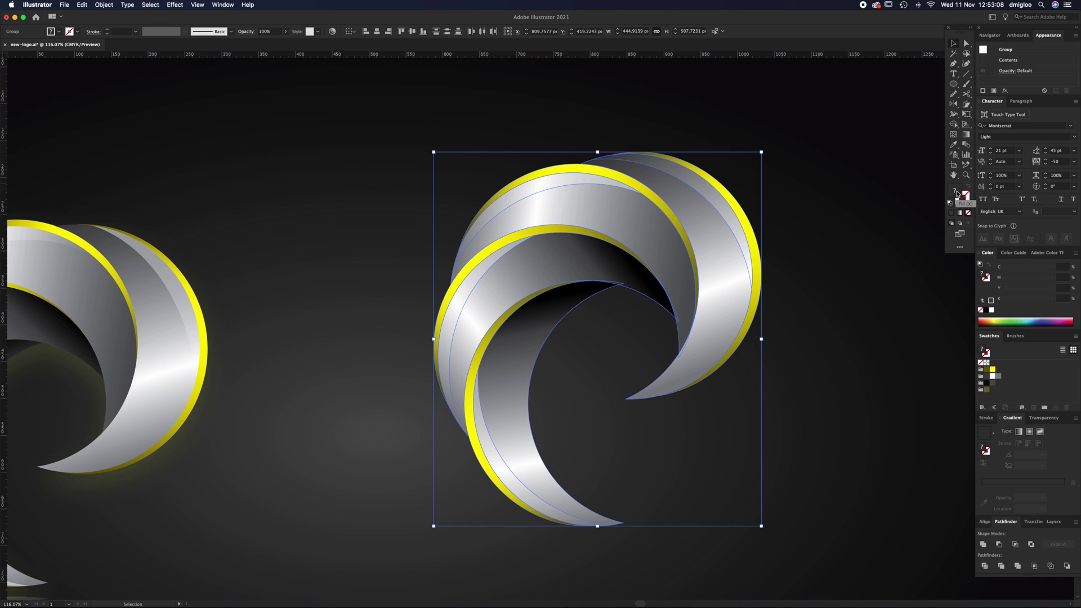
pyautogui.click(986, 311)
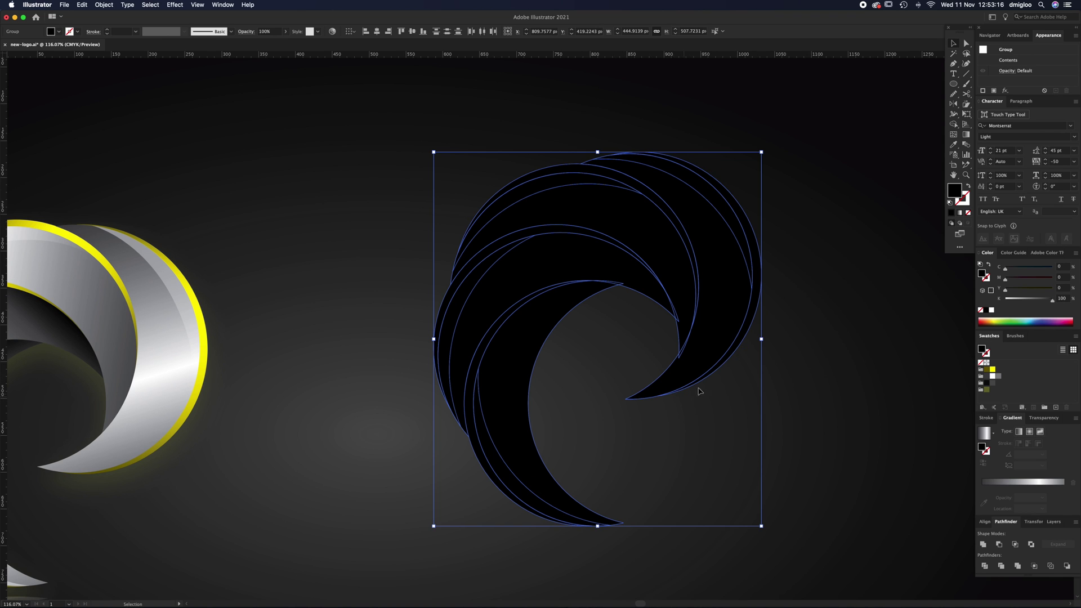
pyautogui.click(983, 545)
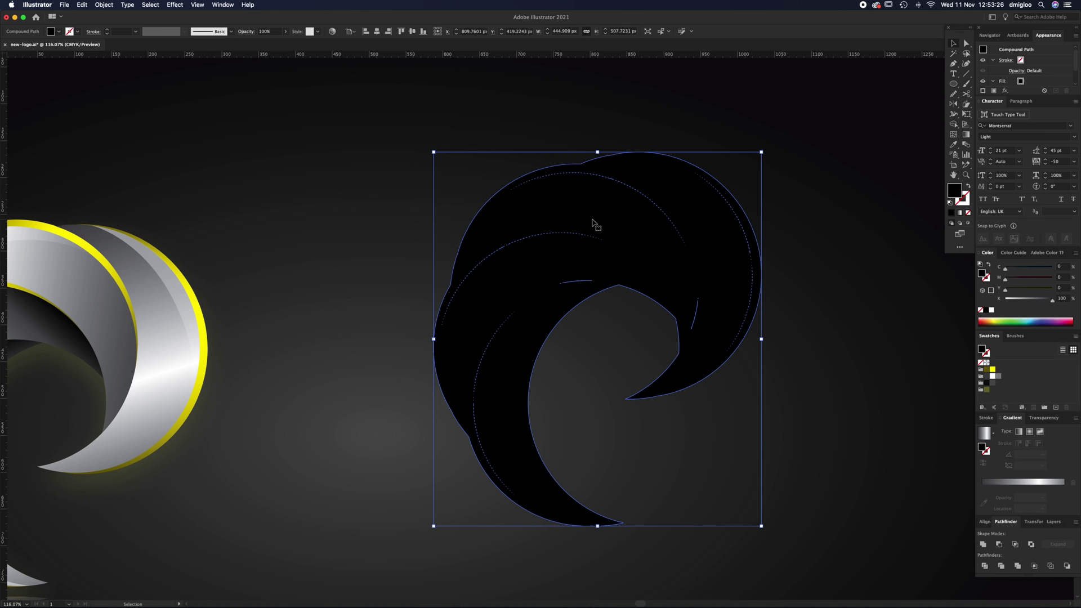
pyautogui.press('a')
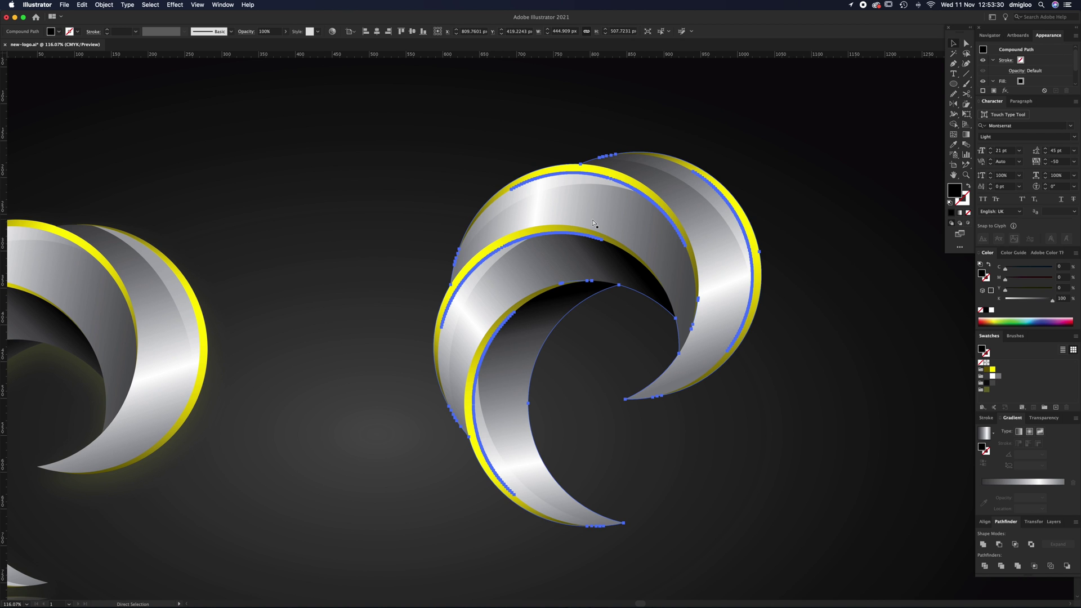
pyautogui.press('v')
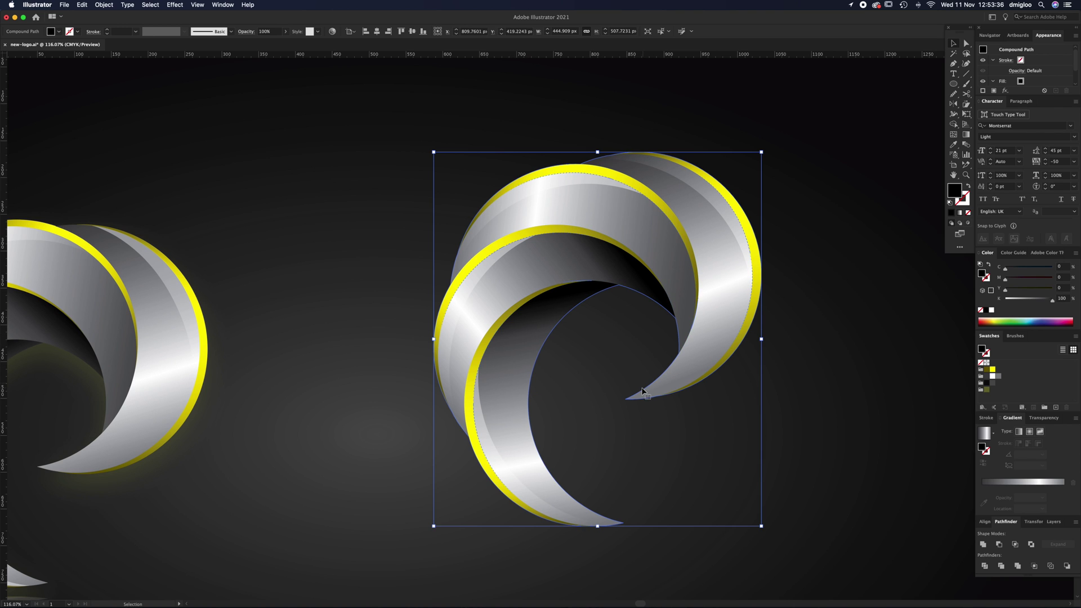
pyautogui.click(197, 5)
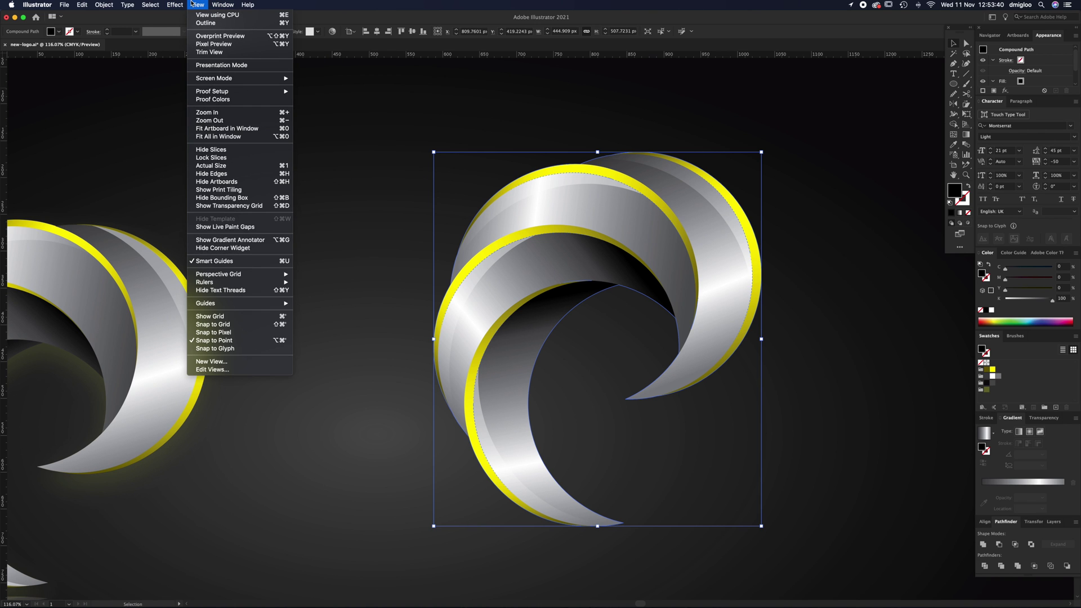
pyautogui.moveTo(223, 3)
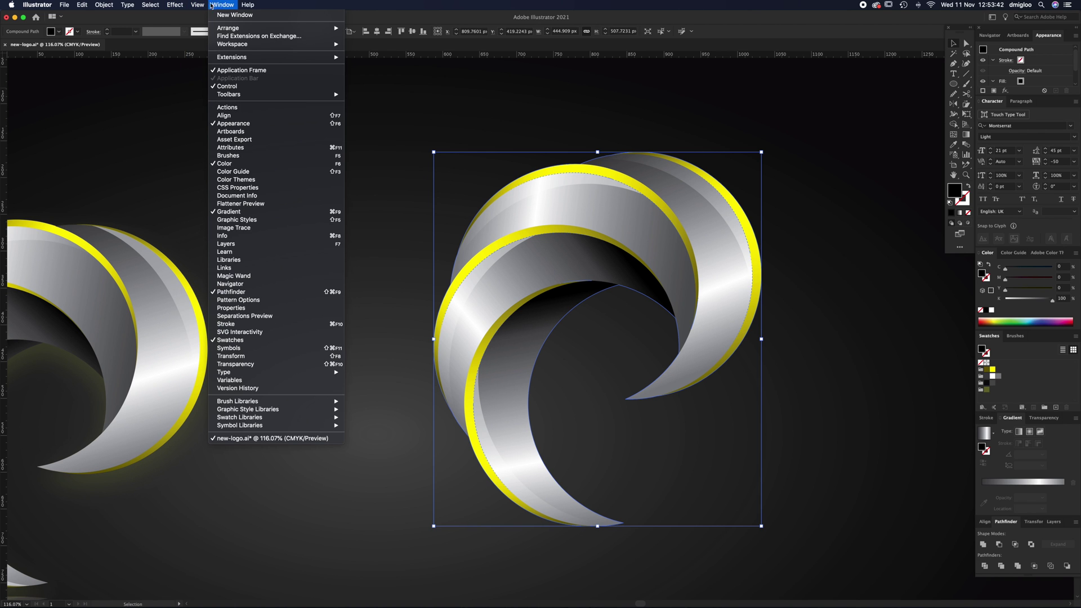
pyautogui.moveTo(183, 4)
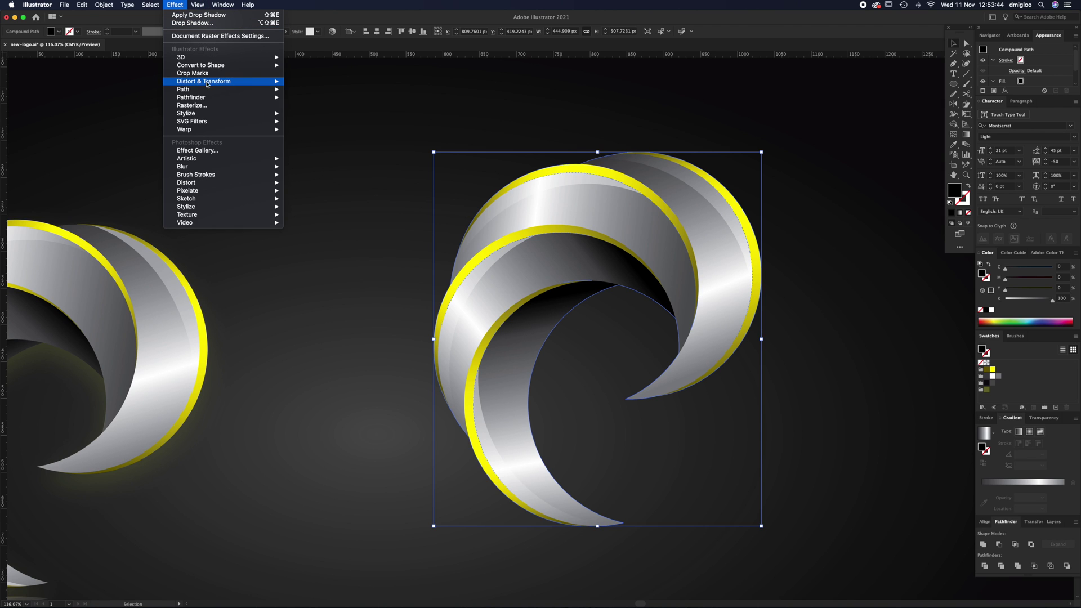
pyautogui.moveTo(212, 83)
pyautogui.moveTo(217, 116)
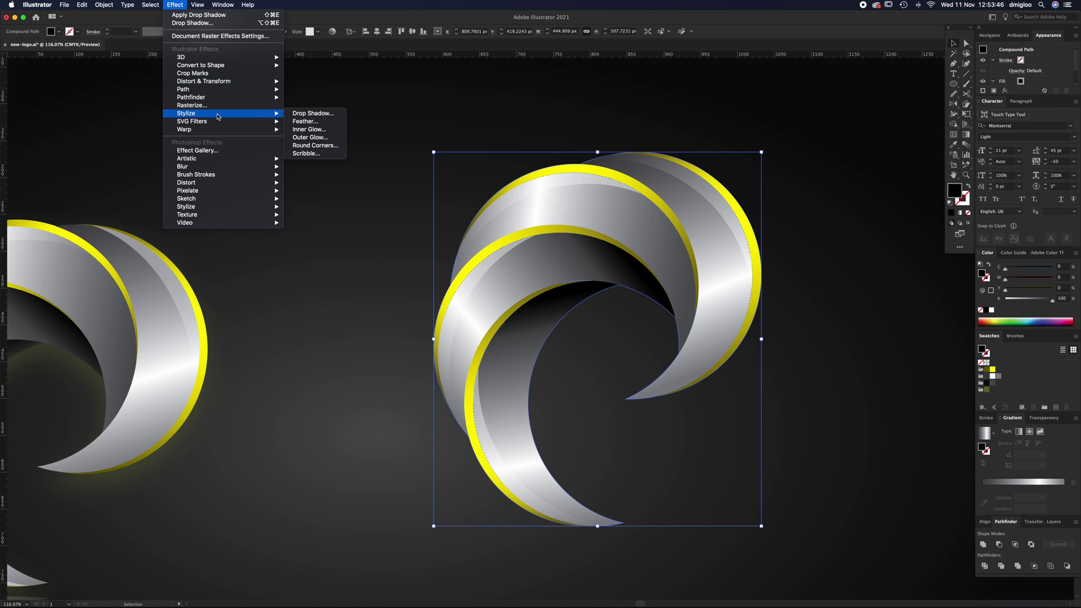
pyautogui.click(308, 121)
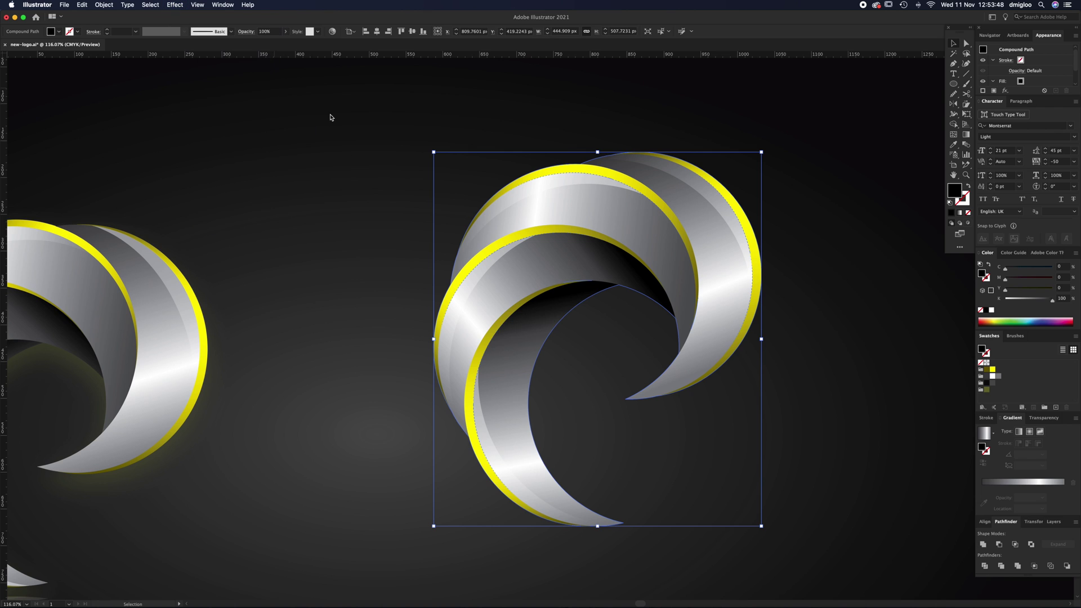
pyautogui.click(536, 320)
# - Apply a Normal-mode drop shadow to the rear silhouette with 50% opacity, 0 px X and Y offsets and 40.9186 px blur
pyautogui.click(175, 4)
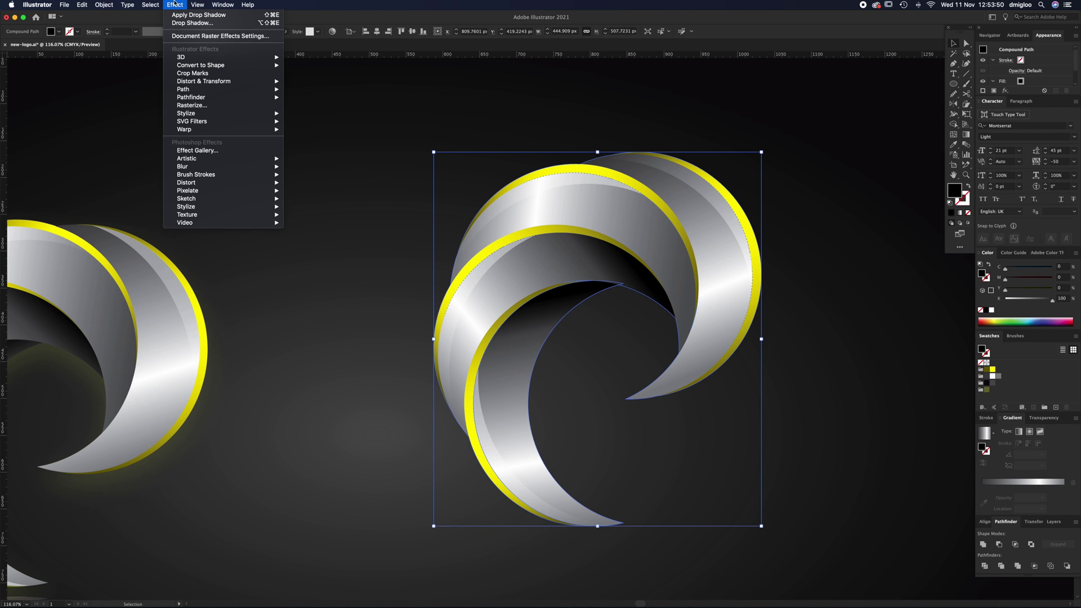
pyautogui.moveTo(225, 114)
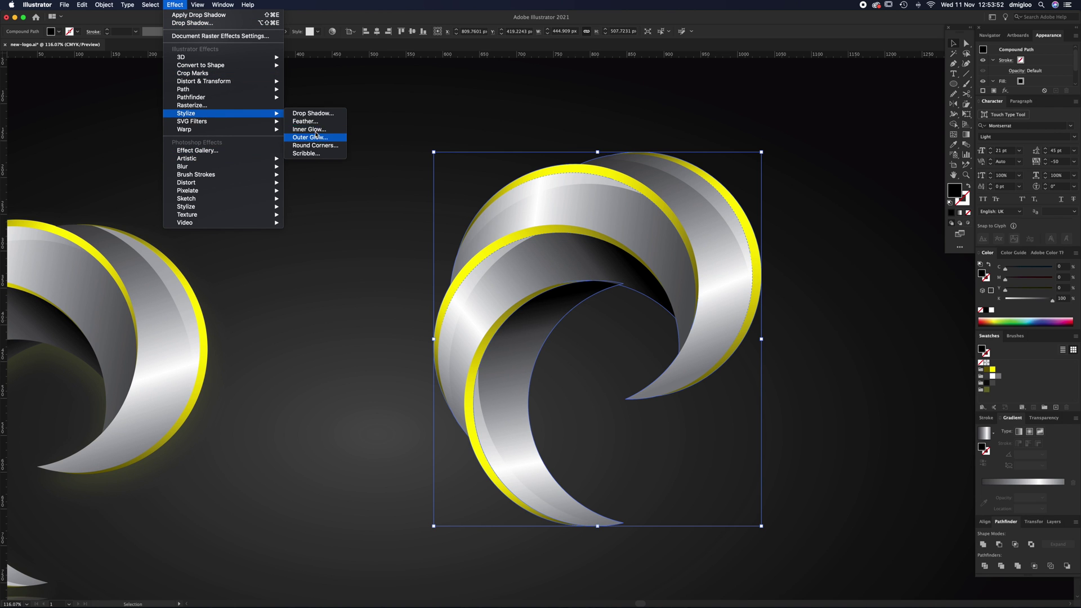
pyautogui.click(311, 114)
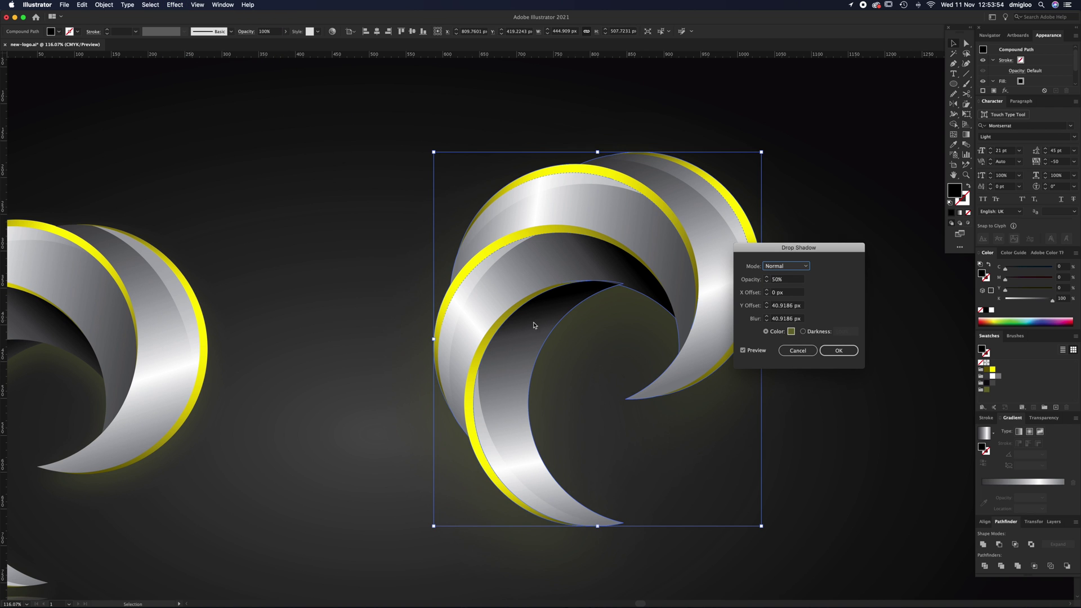
pyautogui.moveTo(814, 258); pyautogui.dragTo(880, 293)
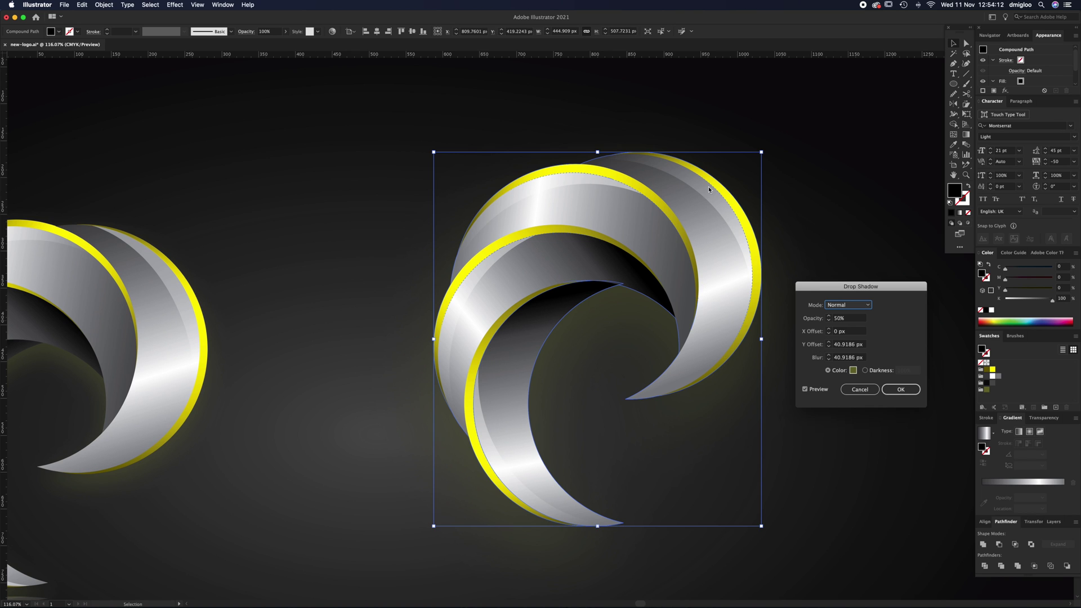
pyautogui.click(813, 349)
pyautogui.write('0')
pyautogui.press('Tab')
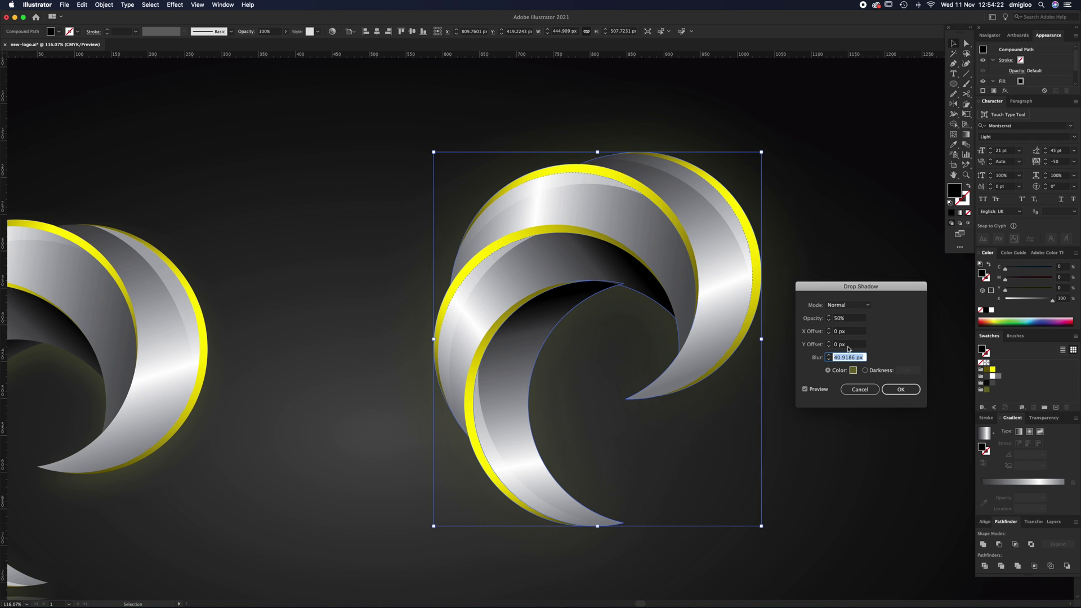
pyautogui.click(901, 390)
pyautogui.click(911, 394)
# - Group the new spiral with its glowing silhouette and enlarge the group to about 518 × 591 px
pyautogui.press('z')
pyautogui.keyDown('alt'); pyautogui.click(524, 350); pyautogui.keyUp('alt')
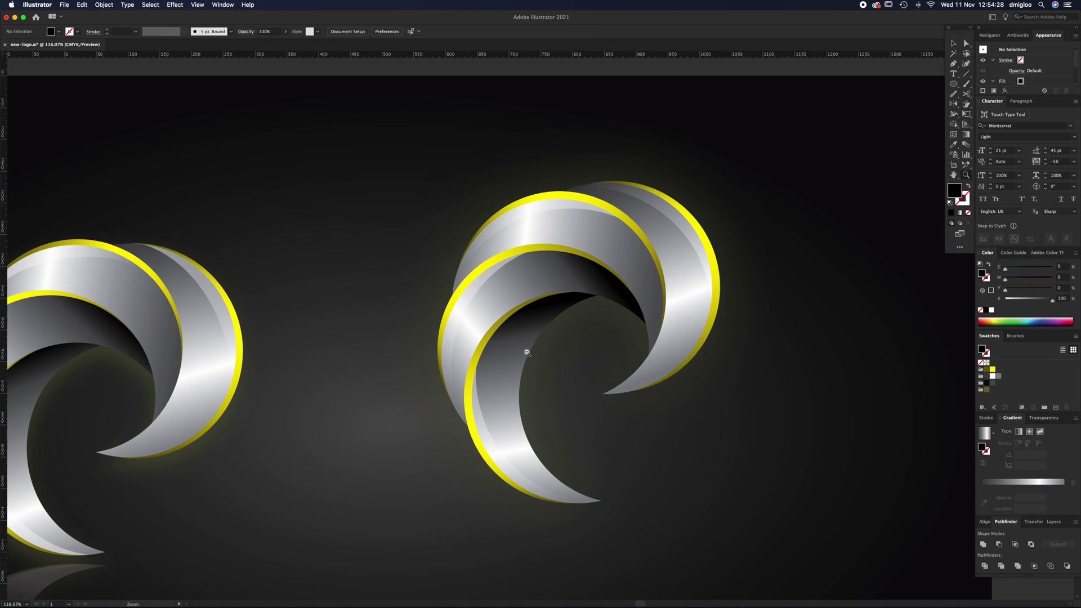
pyautogui.keyDown('alt'); pyautogui.click(524, 352); pyautogui.keyUp('alt')
pyautogui.press('v')
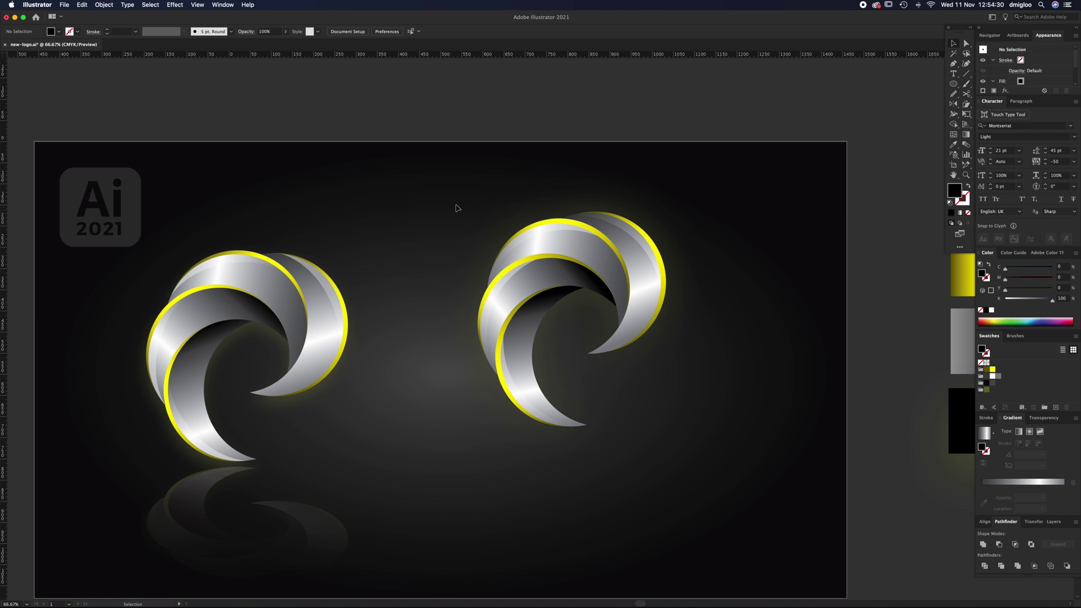
pyautogui.click(521, 238)
pyautogui.press('a')
pyautogui.press('v')
pyautogui.click(742, 353)
pyautogui.moveTo(653, 295); pyautogui.dragTo(640, 332)
pyautogui.moveTo(640, 333); pyautogui.dragTo(653, 289)
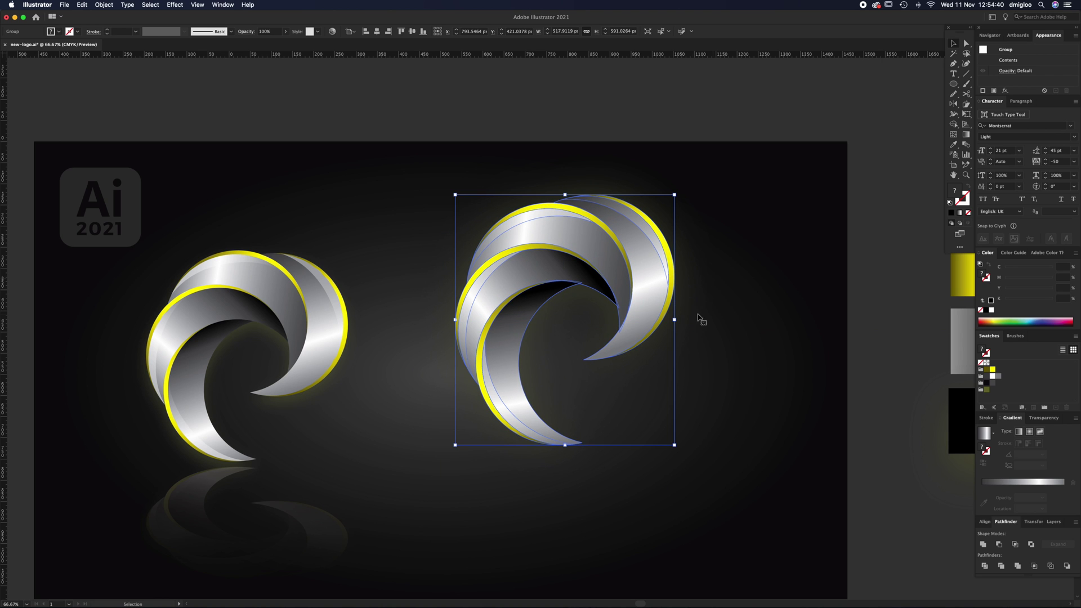
pyautogui.click(714, 299)
# - Duplicate the enlarged spiral group straight below the original and reflect the copy across the horizontal axis
pyautogui.click(644, 307)
pyautogui.moveTo(645, 264); pyautogui.dragTo(658, 486)
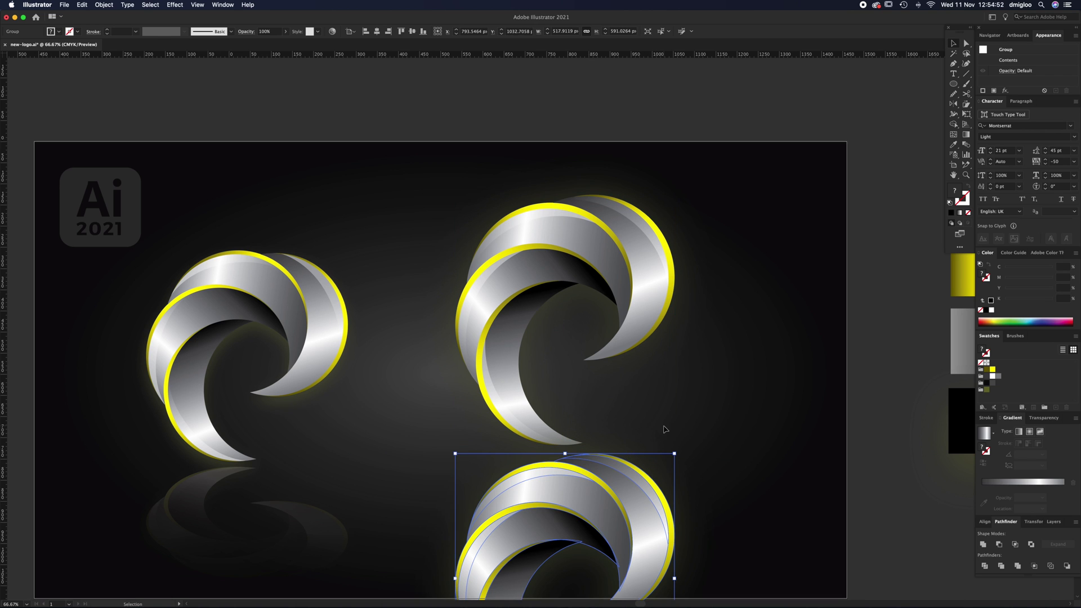
pyautogui.press('c')
pyautogui.scroll(-3, 563, 430)
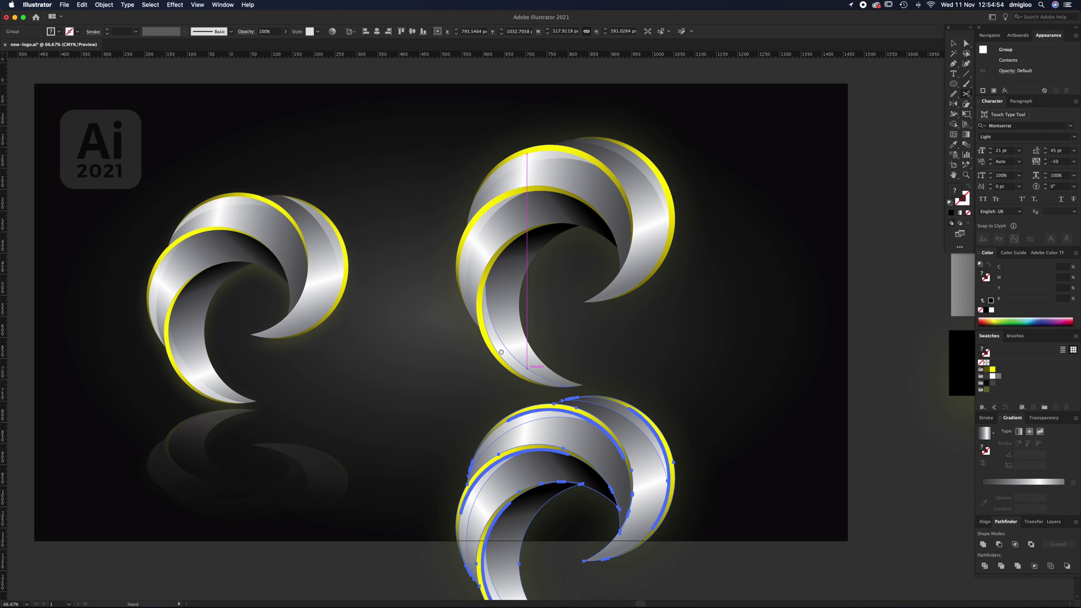
pyautogui.press('v')
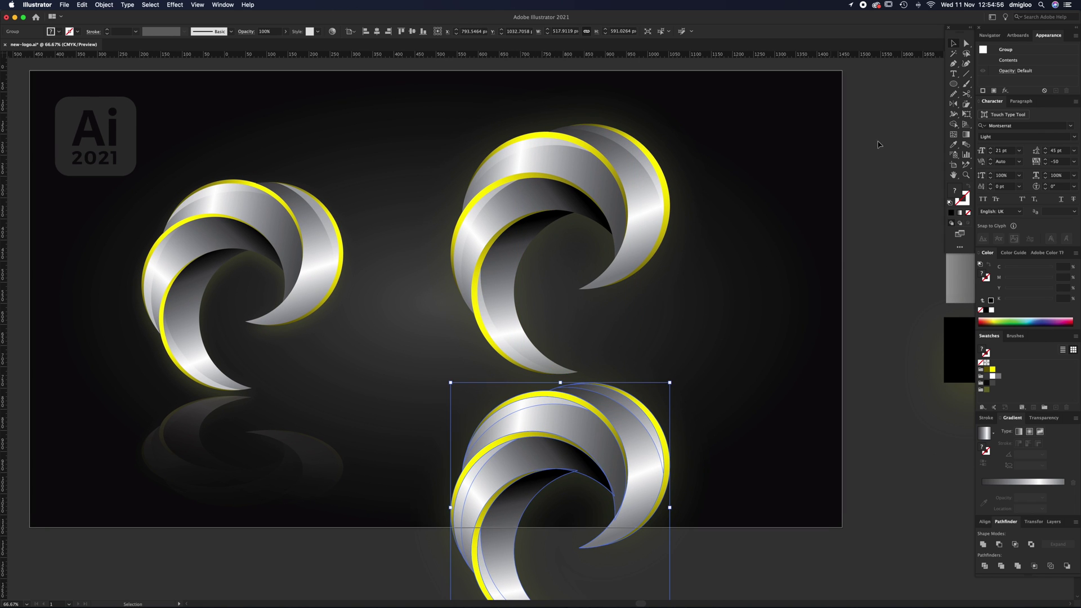
pyautogui.click(955, 104)
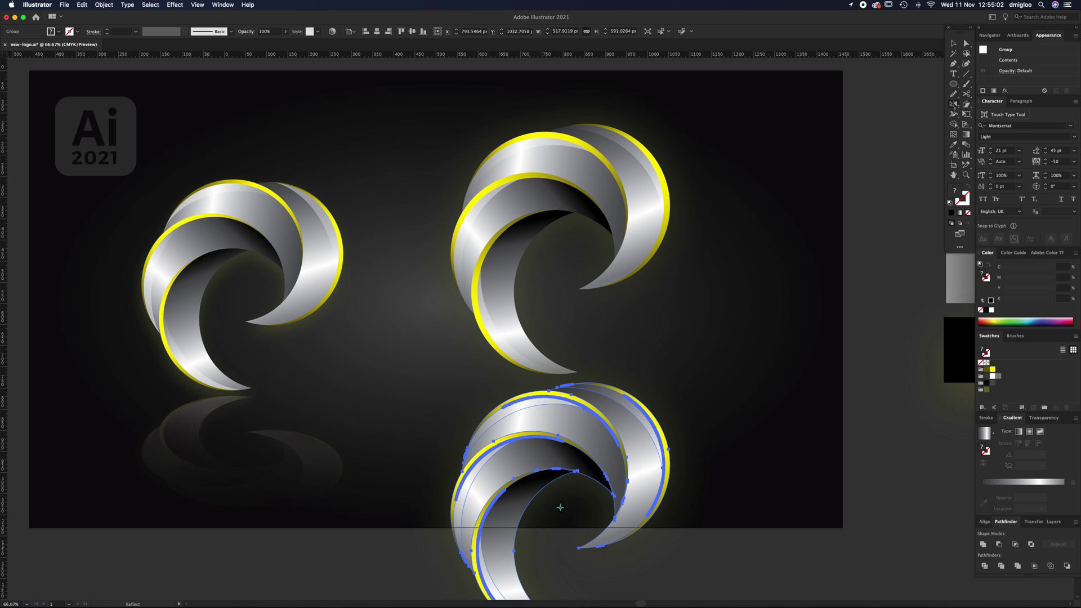
pyautogui.doubleClick(955, 106)
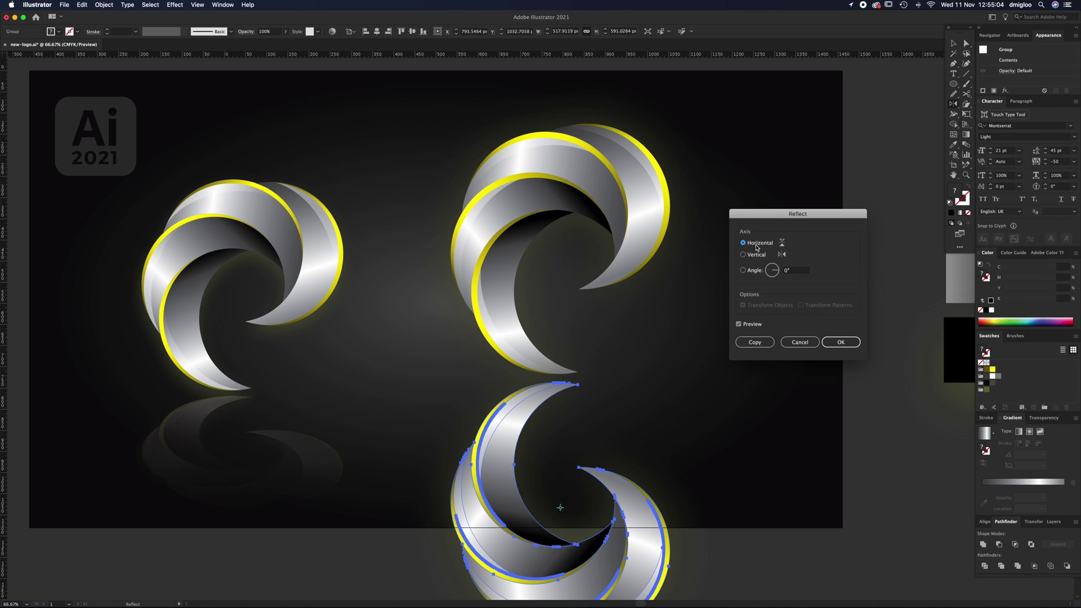
pyautogui.click(841, 342)
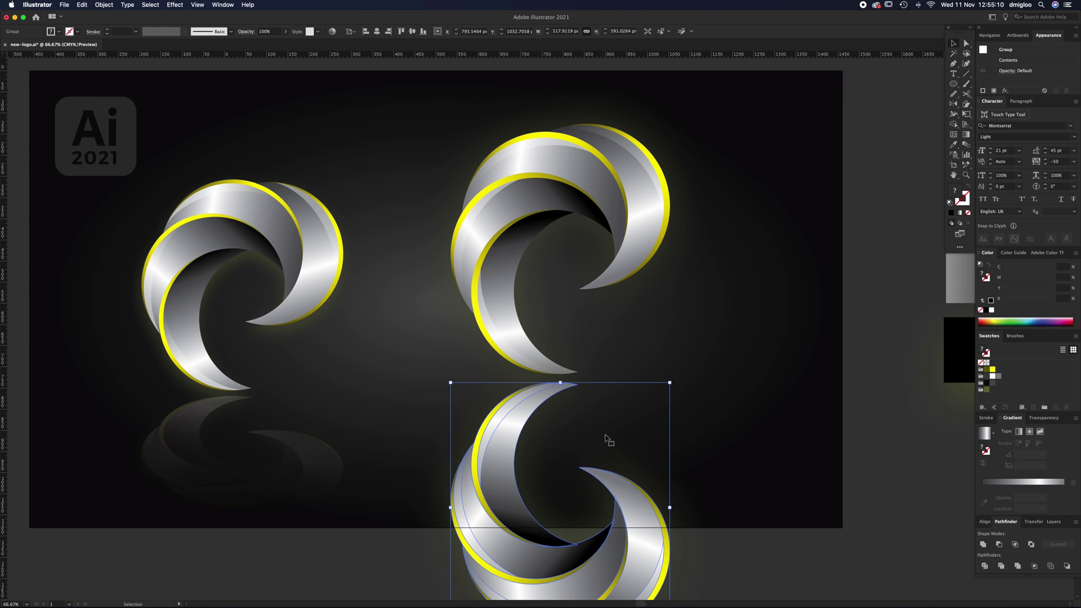
# - Move the reflected copy straight up about 12 px, closer to the original spiral's lower tip
pyautogui.click(555, 411)
pyautogui.press('z')
pyautogui.moveTo(586, 379); pyautogui.dragTo(619, 378)
pyautogui.press('v')
pyautogui.click(545, 397)
pyautogui.moveTo(545, 400); pyautogui.dragTo(546, 387)
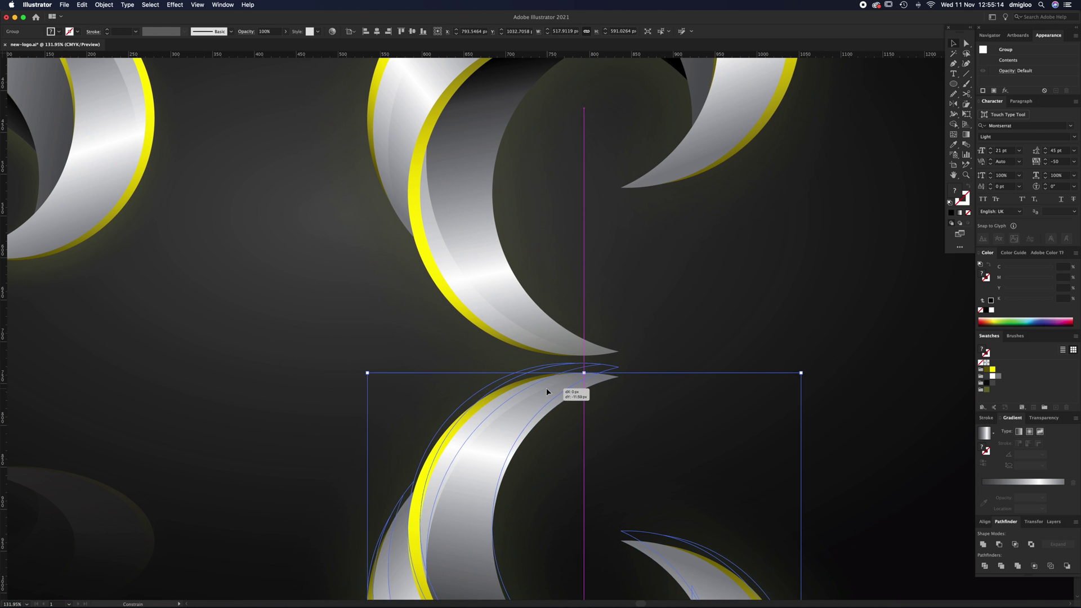
pyautogui.click(572, 422)
# - Draw a black rectangle about 703 × 642 px over the whole reflected copy, starting just below the original spiral
pyautogui.press('z')
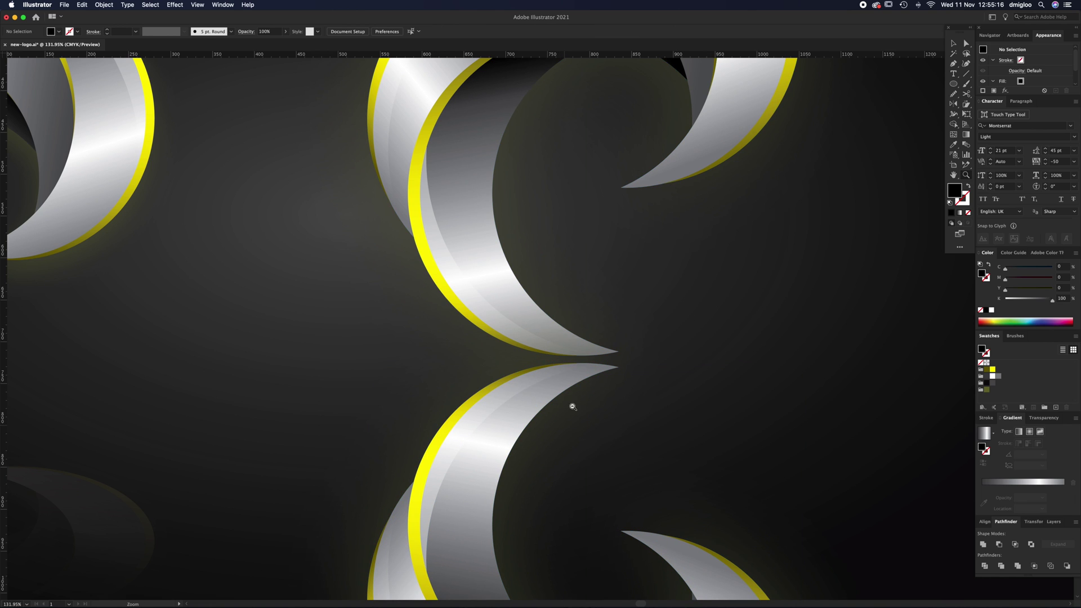
pyautogui.press('super+minus')
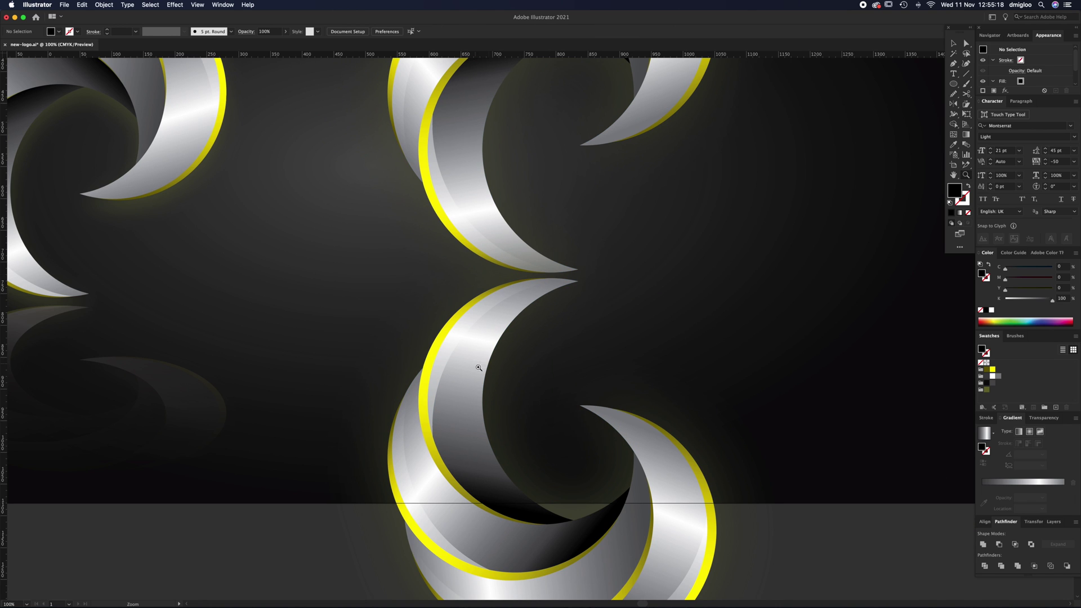
pyautogui.press('super+minus')
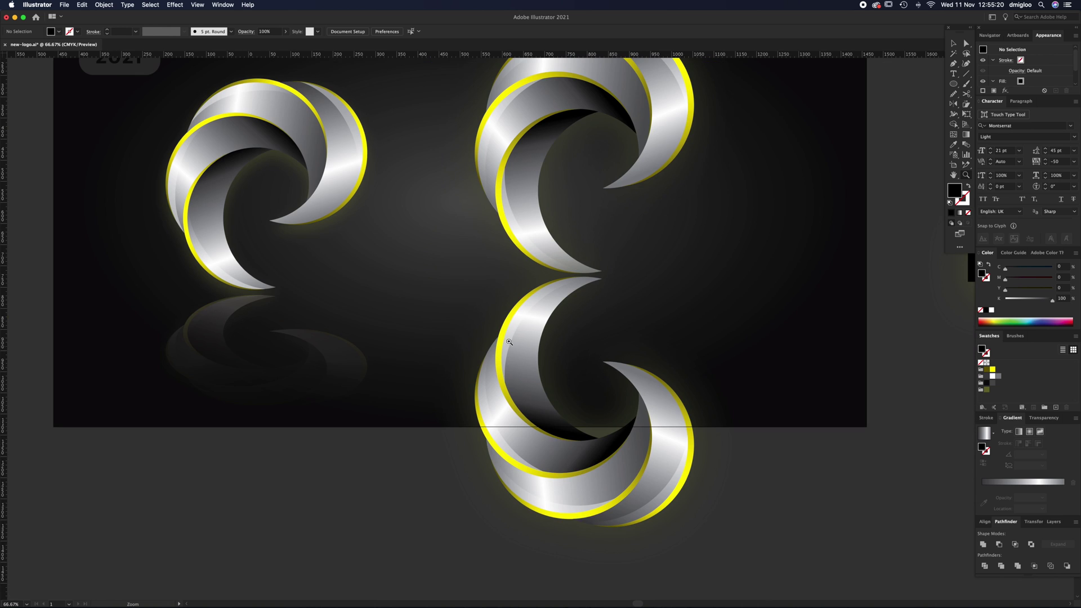
pyautogui.press('v')
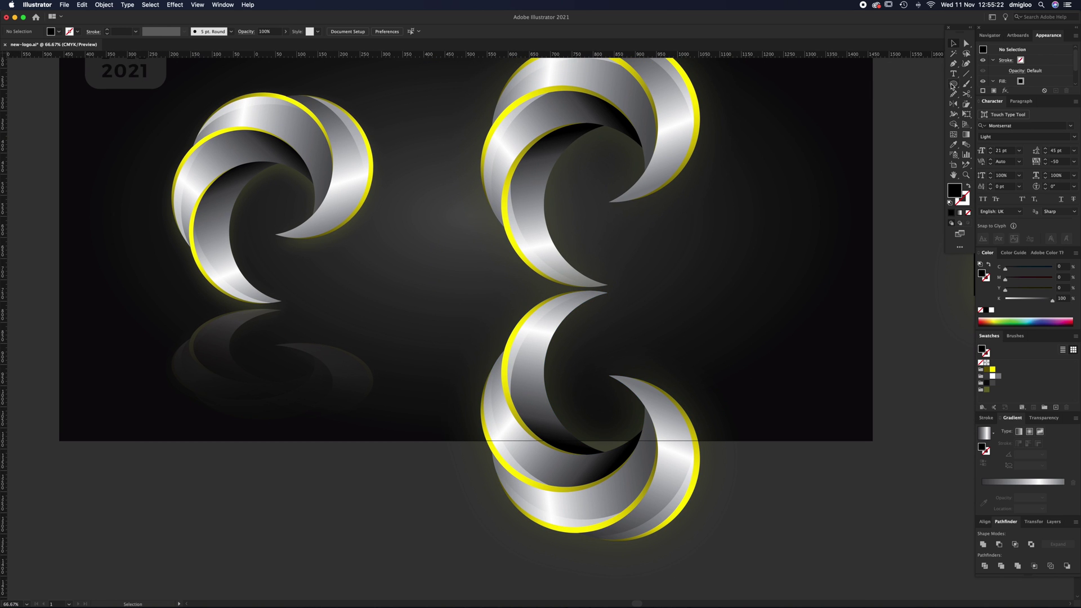
pyautogui.click(954, 85)
pyautogui.click(996, 84)
pyautogui.moveTo(457, 287); pyautogui.dragTo(738, 558)
pyautogui.press('v')
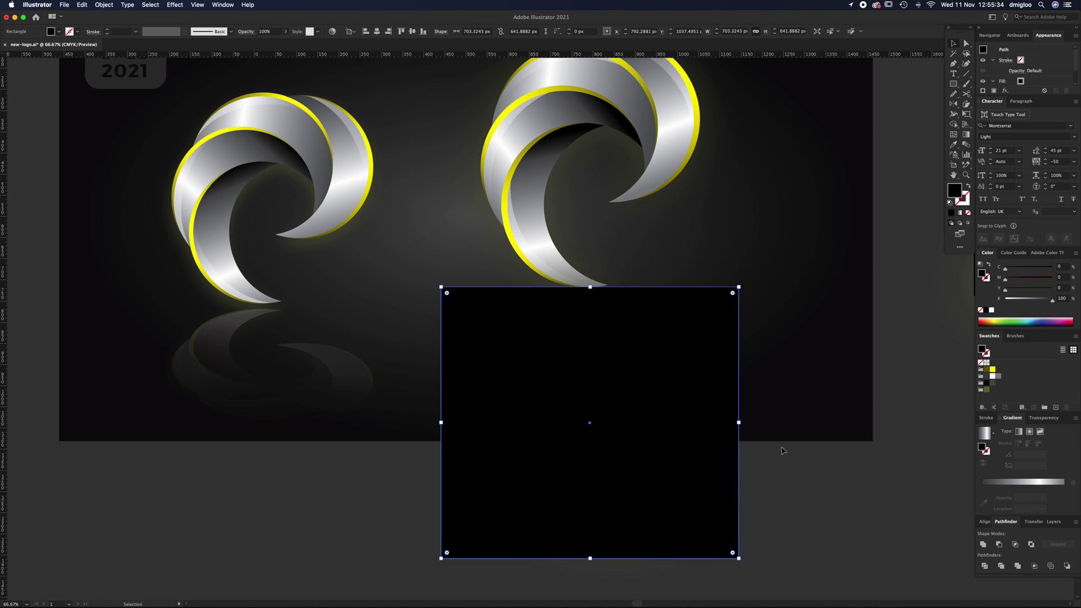
# - Give the rectangle a two-stop linear gradient with a black start stop and a white end stop
pyautogui.click(1018, 484)
pyautogui.moveTo(1039, 498); pyautogui.dragTo(1022, 508)
pyautogui.click(982, 498)
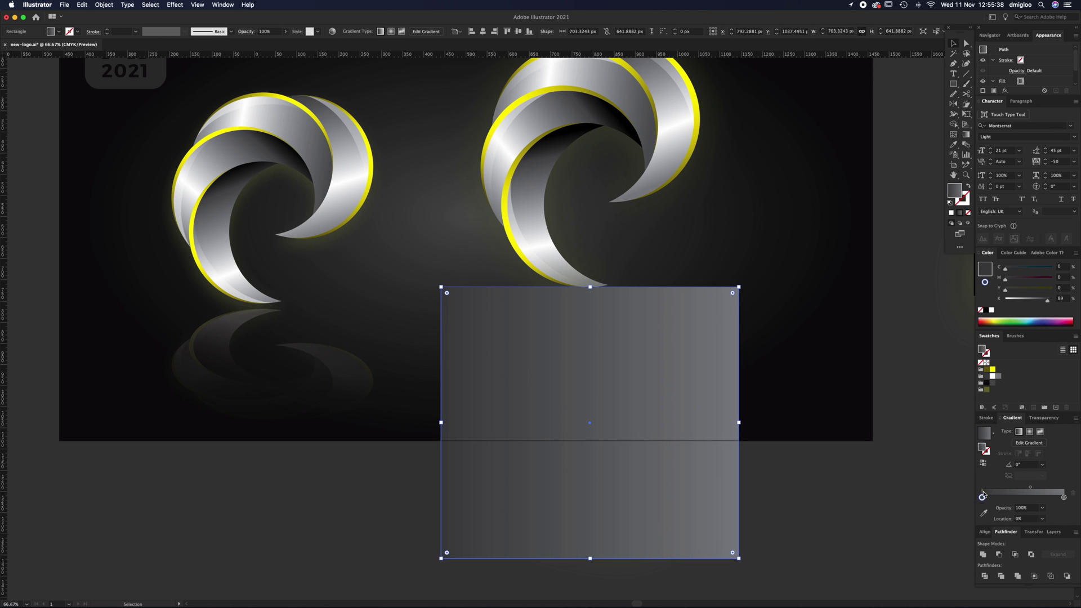
pyautogui.moveTo(993, 346); pyautogui.dragTo(985, 501)
pyautogui.click(1063, 497)
pyautogui.click(991, 310)
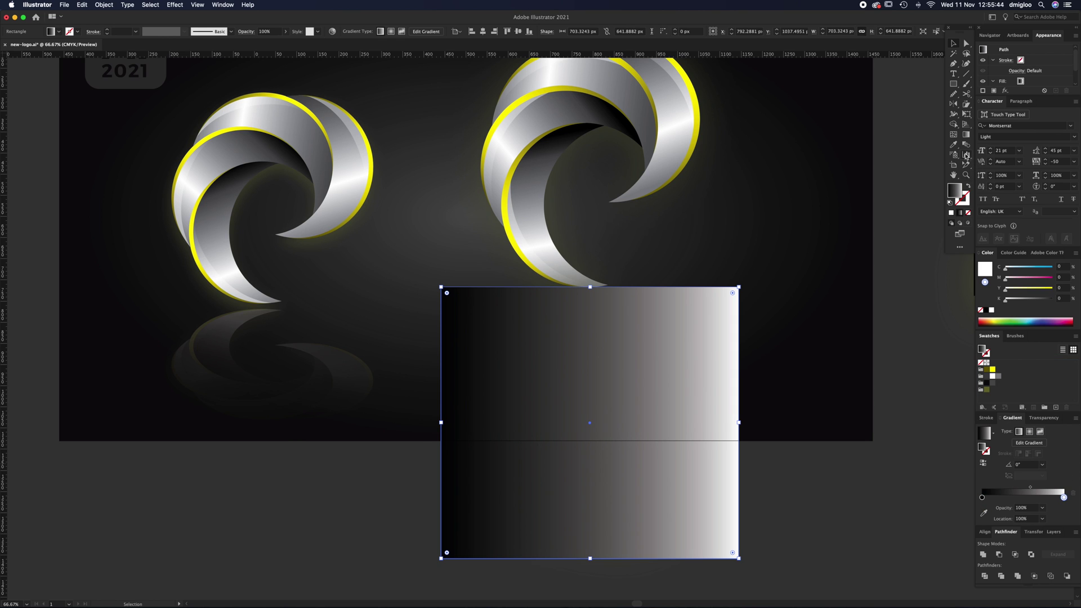
# - Run the rectangle's gradient vertically at 90° from black at its bottom to white at its top, with the midpoint at about 82%
pyautogui.click(966, 136)
pyautogui.moveTo(595, 557); pyautogui.dragTo(607, 289)
pyautogui.press('v')
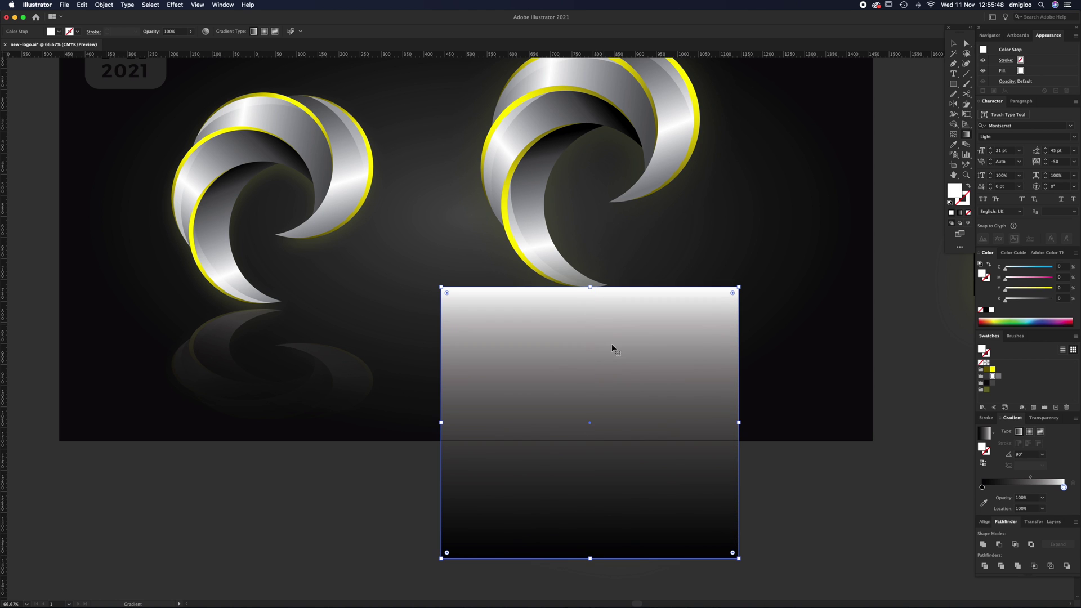
pyautogui.moveTo(1031, 488); pyautogui.dragTo(1054, 491)
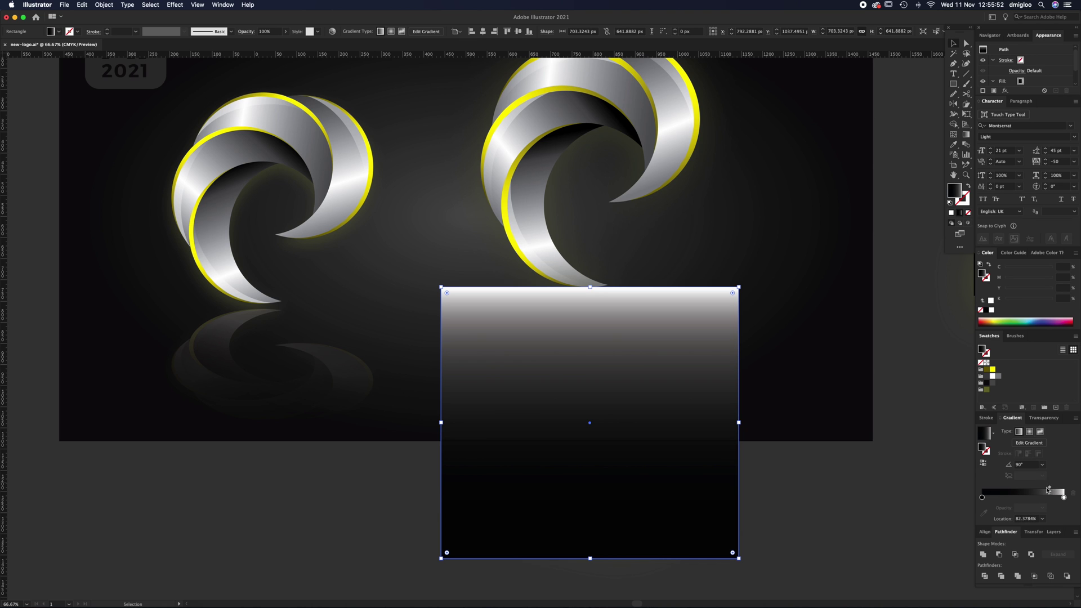
# - Make an opacity mask from the gradient rectangle and the reflected spiral copy beneath it
pyautogui.click(827, 511)
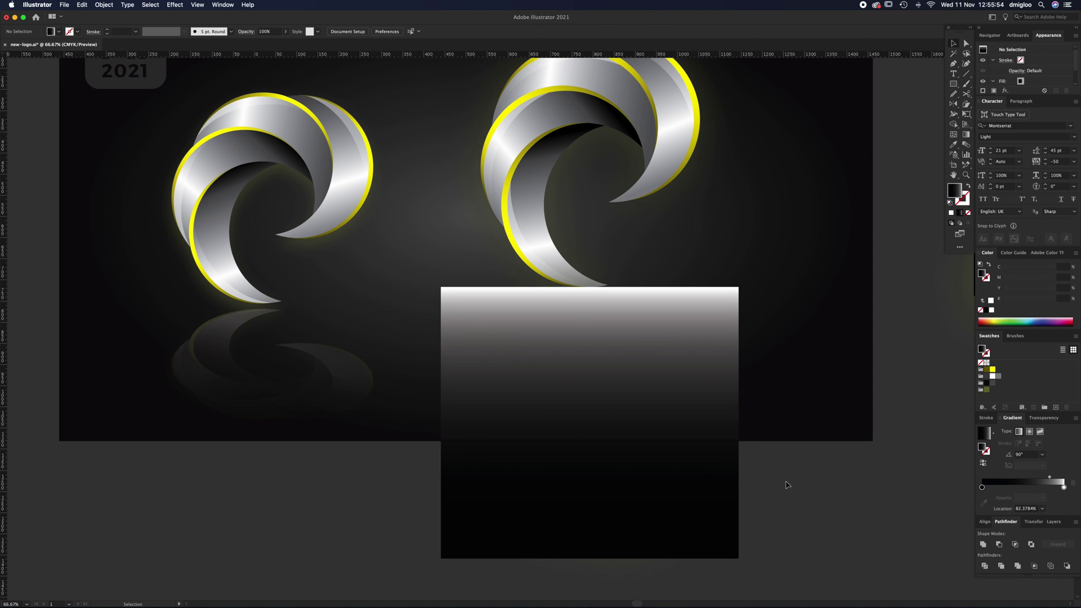
pyautogui.moveTo(794, 394); pyautogui.dragTo(715, 439)
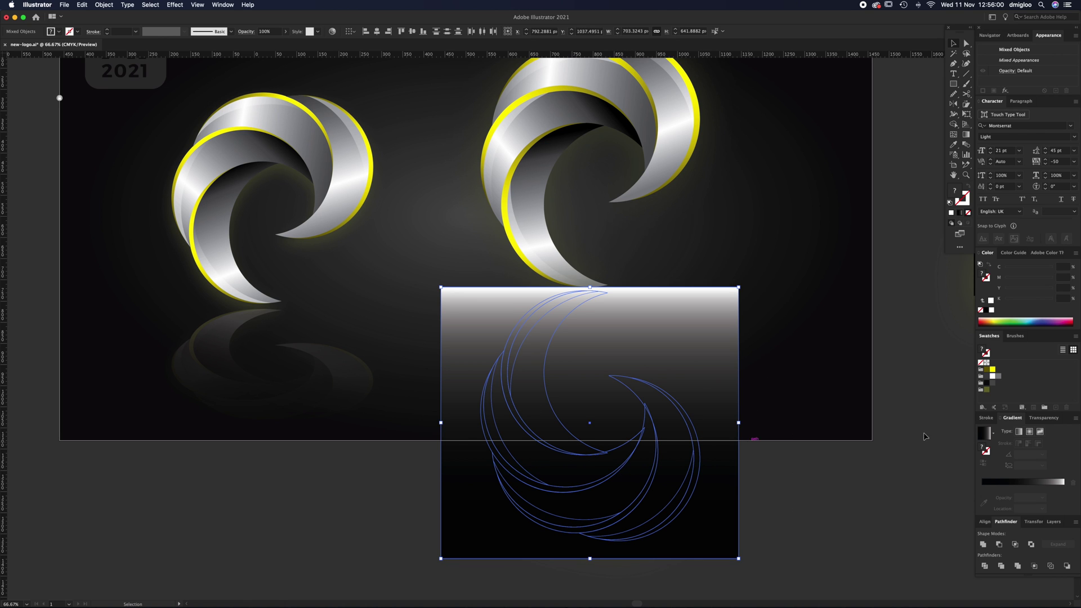
pyautogui.click(1050, 418)
pyautogui.click(1075, 418)
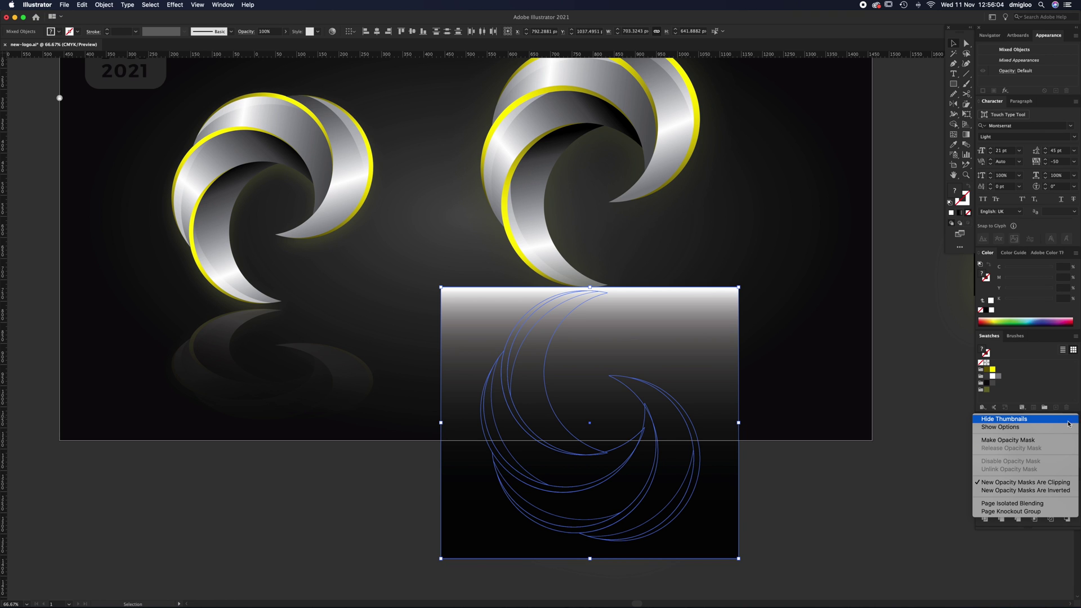
pyautogui.click(1007, 439)
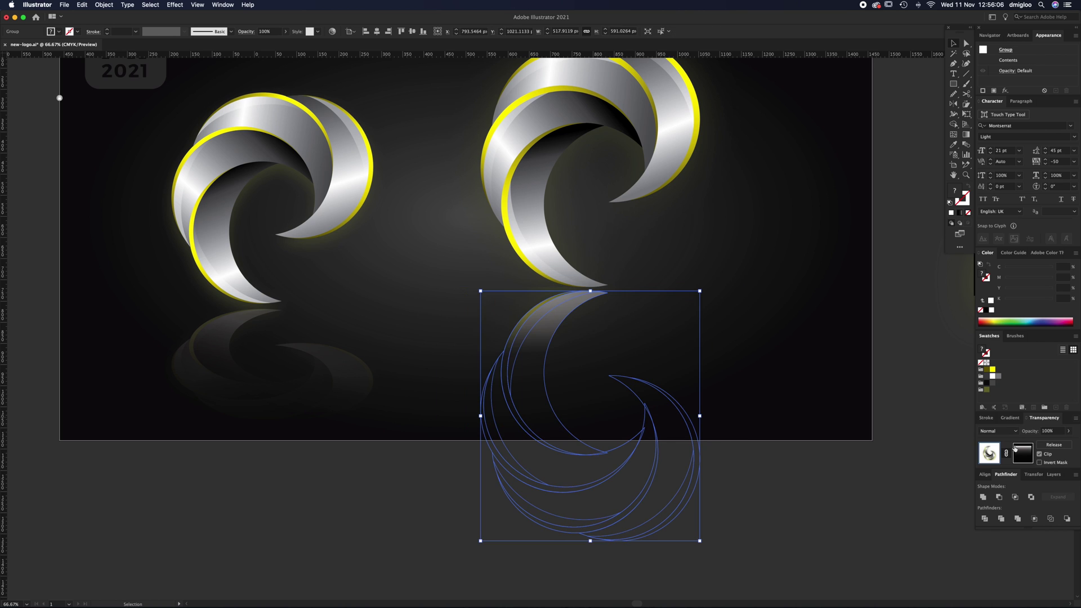
pyautogui.click(794, 485)
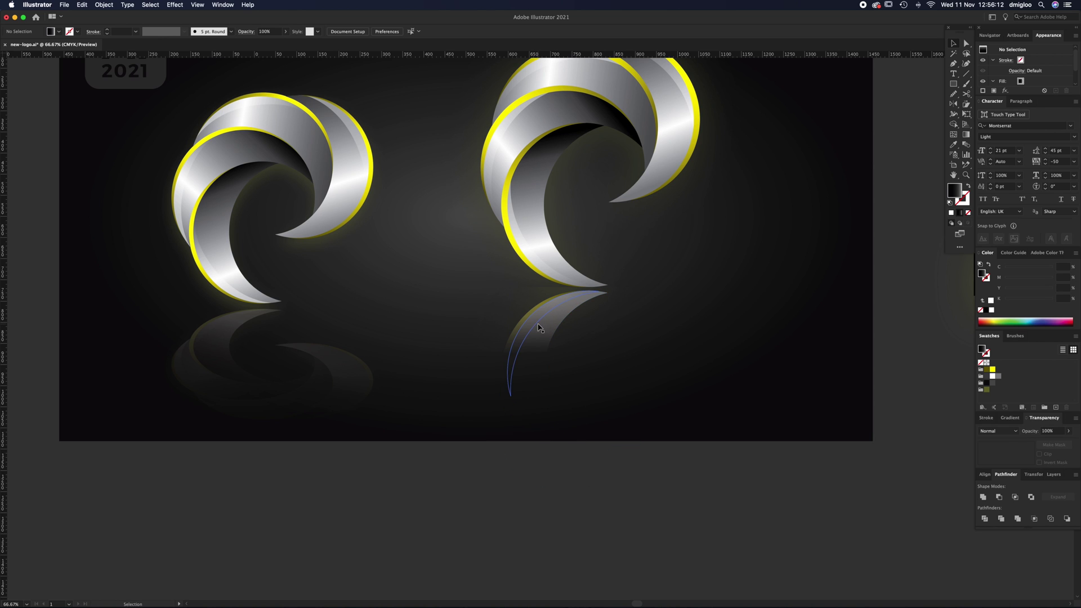
# - Edit the reflection's opacity mask and shift its gradient midpoint to about 54% to extend the fade
pyautogui.click(545, 345)
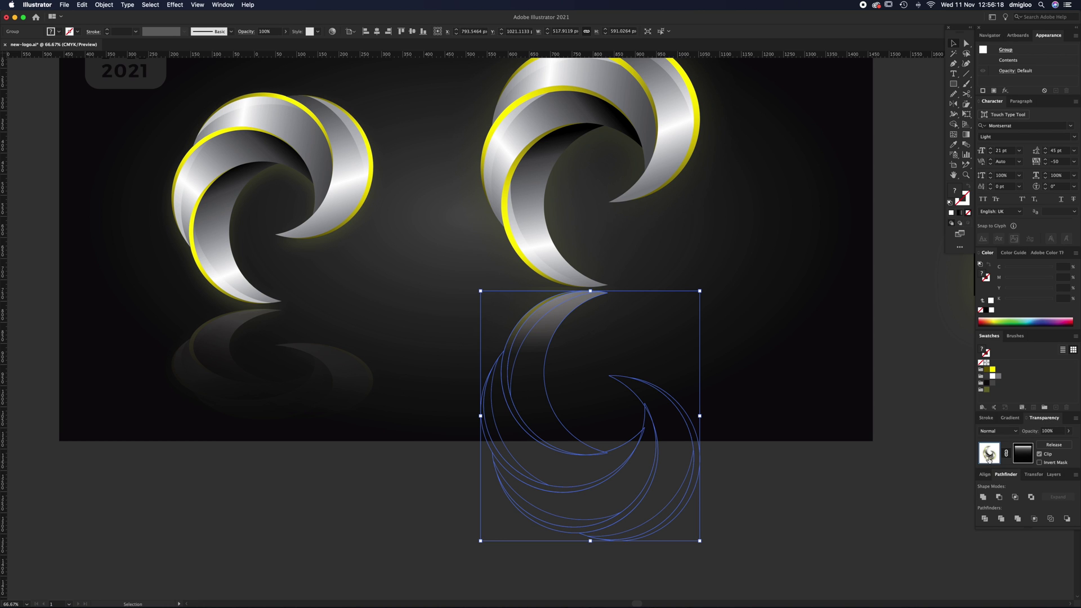
pyautogui.click(1022, 453)
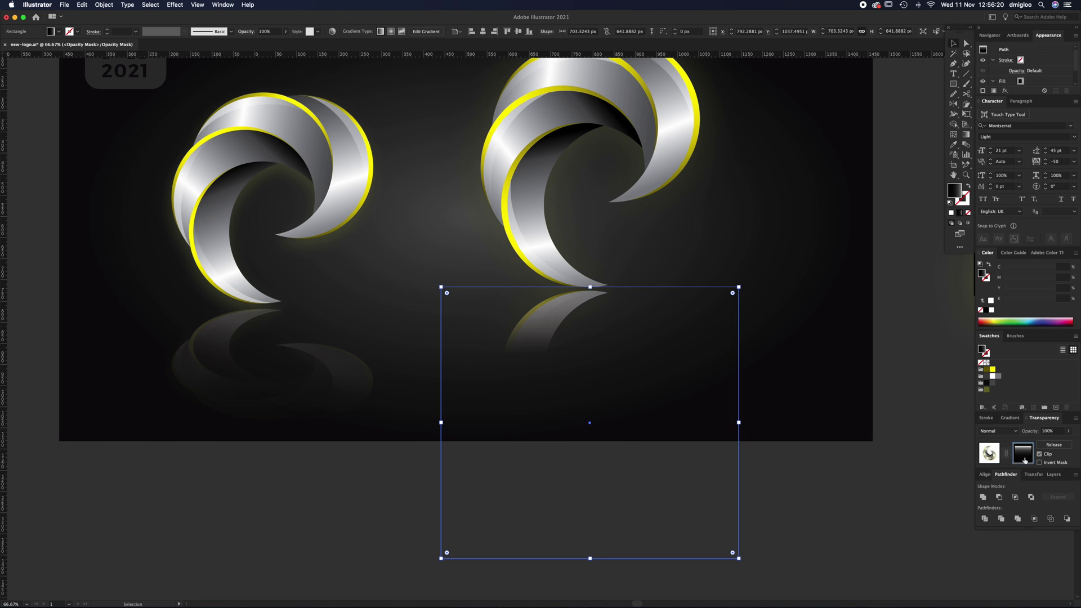
pyautogui.click(1010, 418)
pyautogui.moveTo(1049, 489); pyautogui.dragTo(1024, 491)
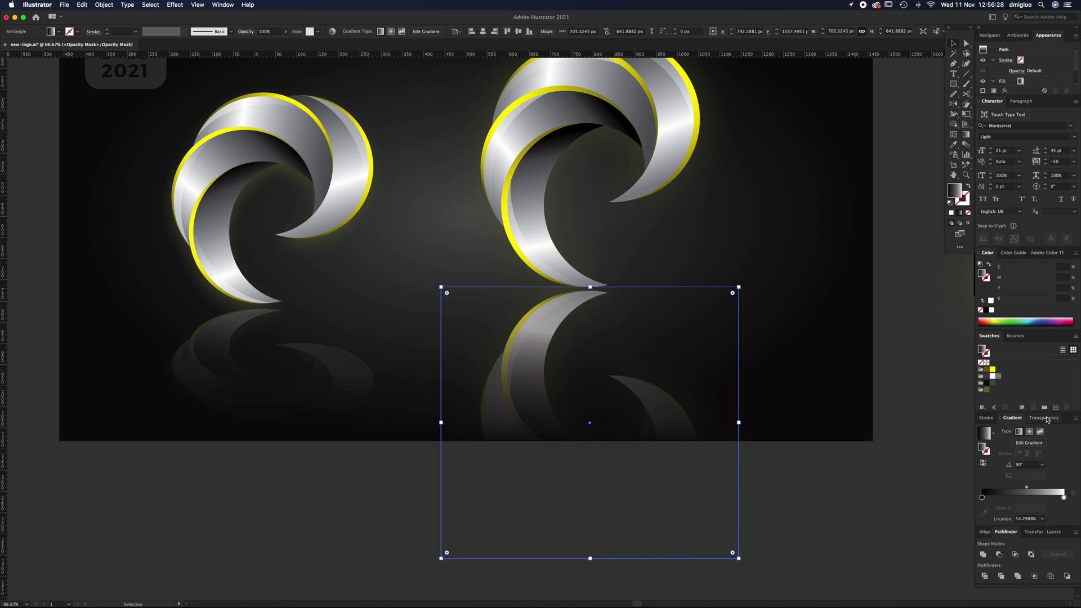
# - Lower the mask rectangle's opacity to about 38% and return to editing the reflected artwork
pyautogui.click(1044, 419)
pyautogui.click(1068, 430)
pyautogui.moveTo(1065, 442); pyautogui.dragTo(1045, 444)
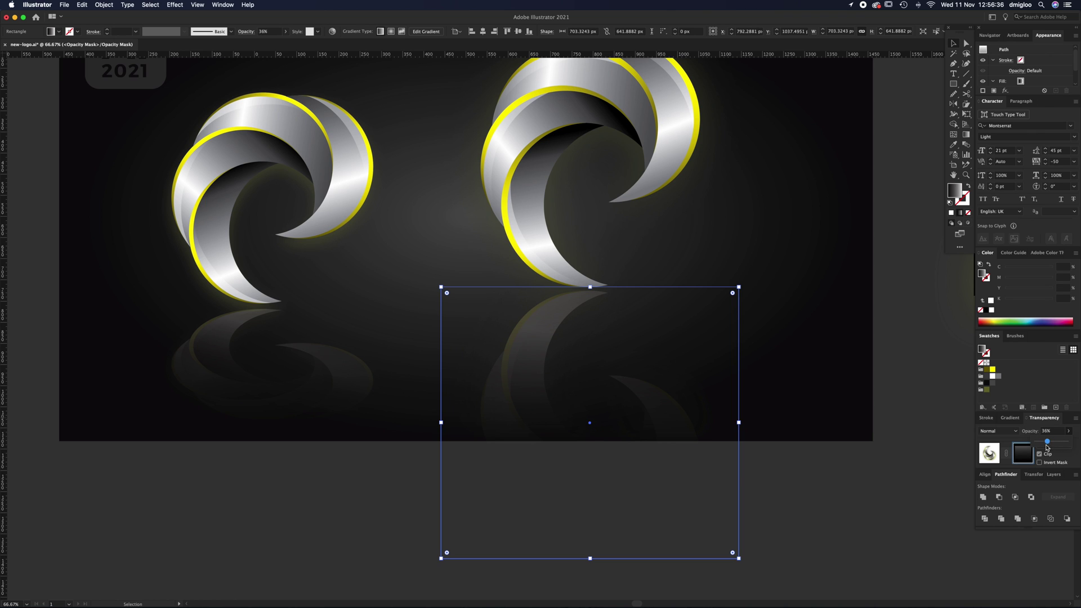
pyautogui.click(1023, 452)
pyautogui.click(989, 453)
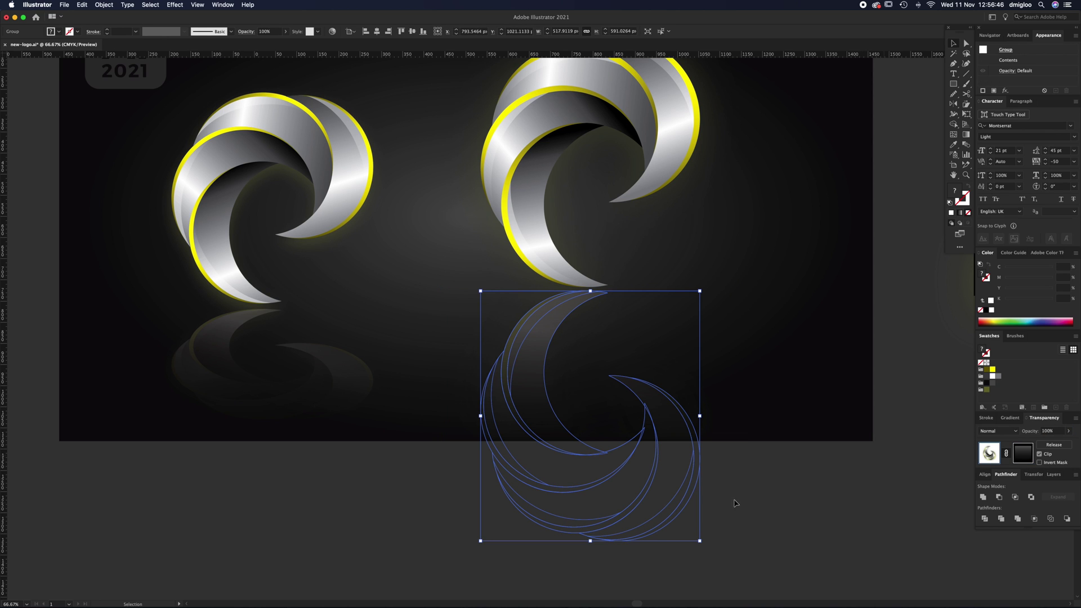
# - Squash the reflected spiral vertically to about 302 px tall, keeping its upper edge just below the original spiral
pyautogui.moveTo(589, 541); pyautogui.dragTo(593, 450)
pyautogui.click(597, 536)
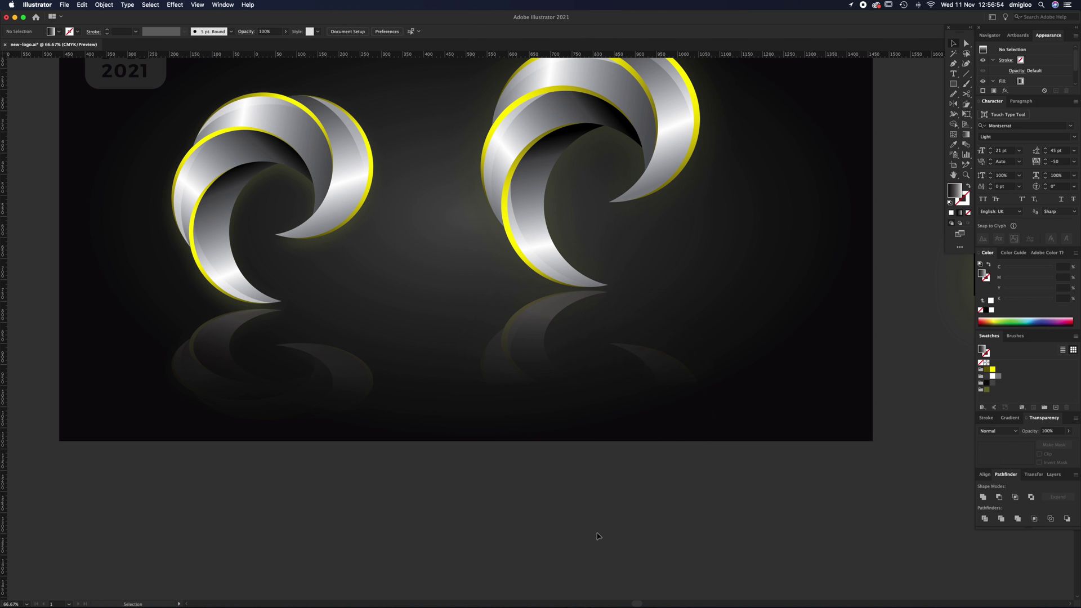
pyautogui.click(604, 426)
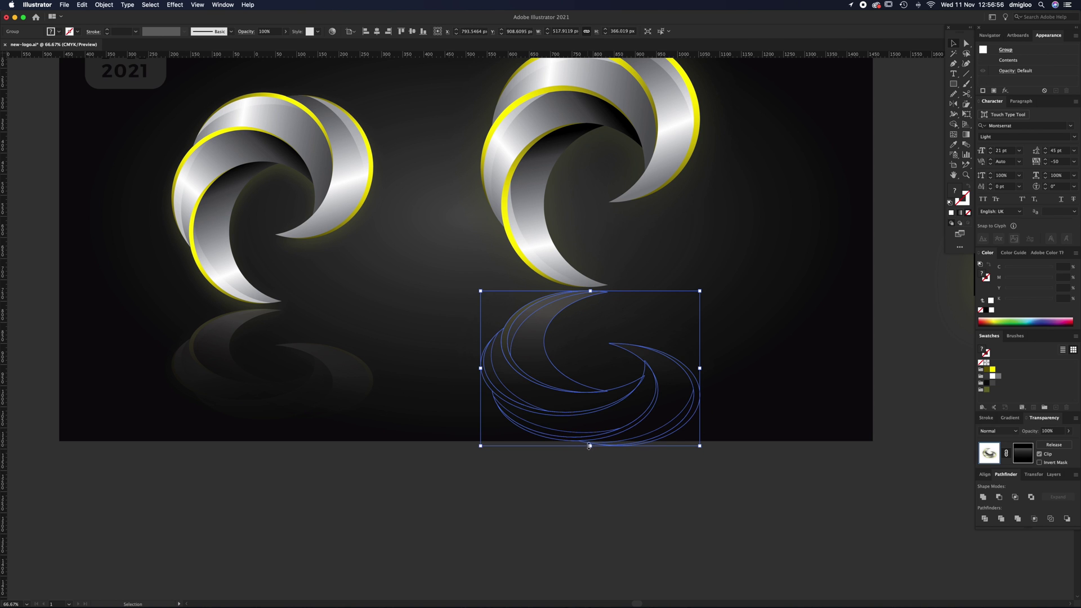
# - Edit the reflection's opacity mask and shift its gradient midpoint to about 47%
pyautogui.click(1022, 453)
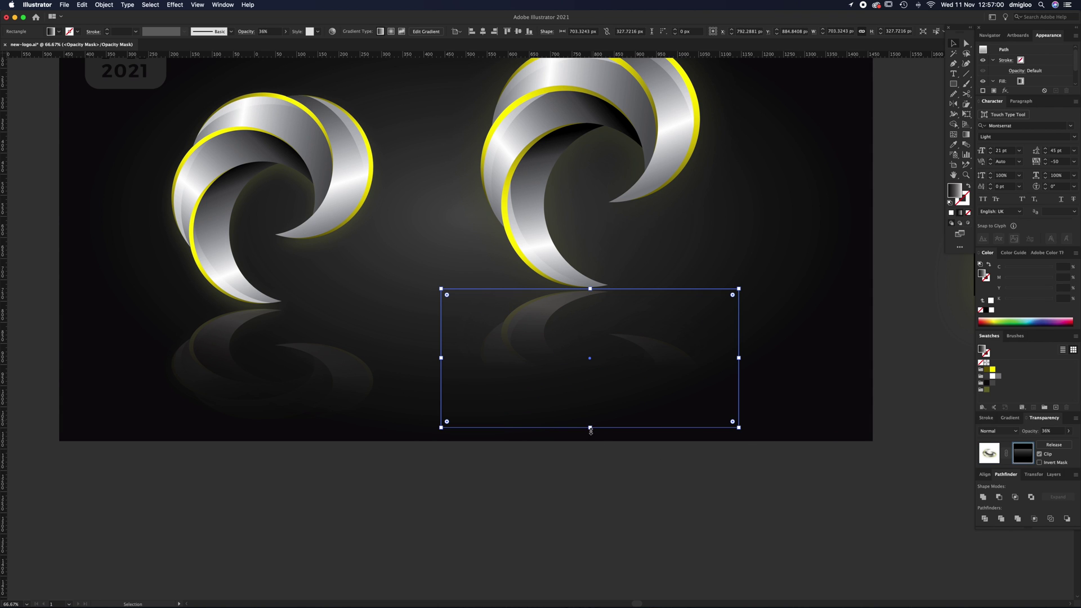
pyautogui.click(1010, 418)
pyautogui.moveTo(1028, 491)
pyautogui.mouseDown()
pyautogui.moveTo(1037, 489)
pyautogui.moveTo(1021, 488)
pyautogui.mouseUp()
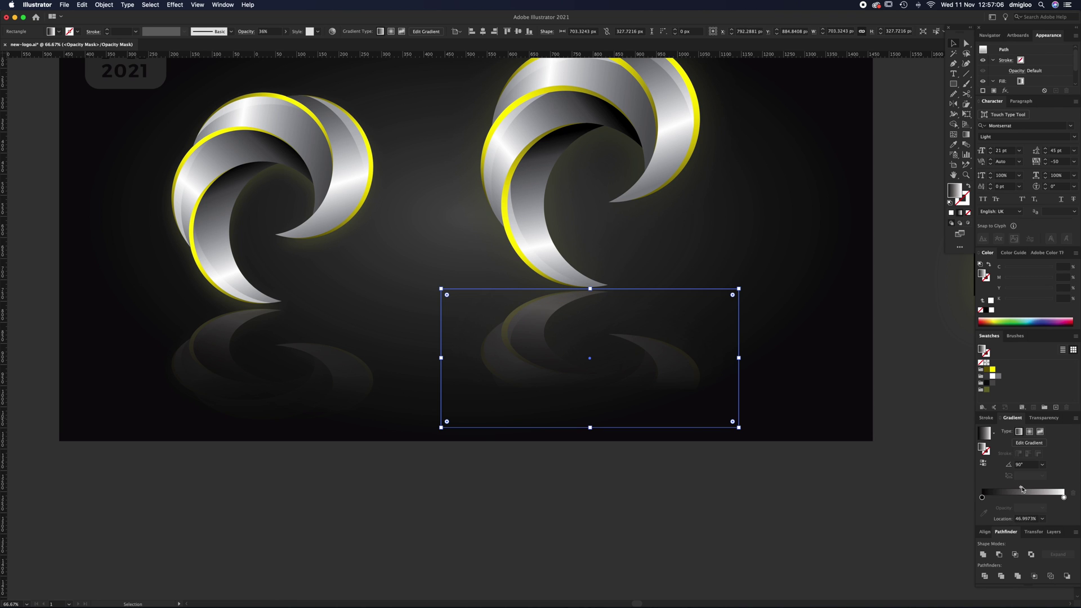
# - Reduce the mask rectangle's opacity to 32%, then leave mask editing and deselect the reflection
pyautogui.click(1045, 418)
pyautogui.click(1068, 431)
pyautogui.click(1045, 430)
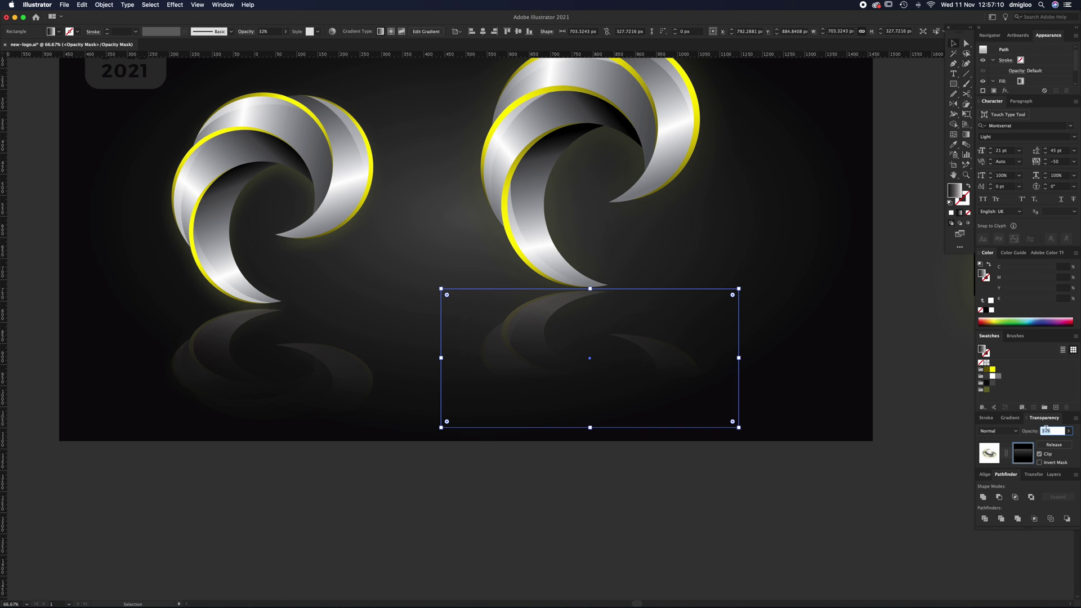
pyautogui.click(756, 479)
pyautogui.click(692, 248)
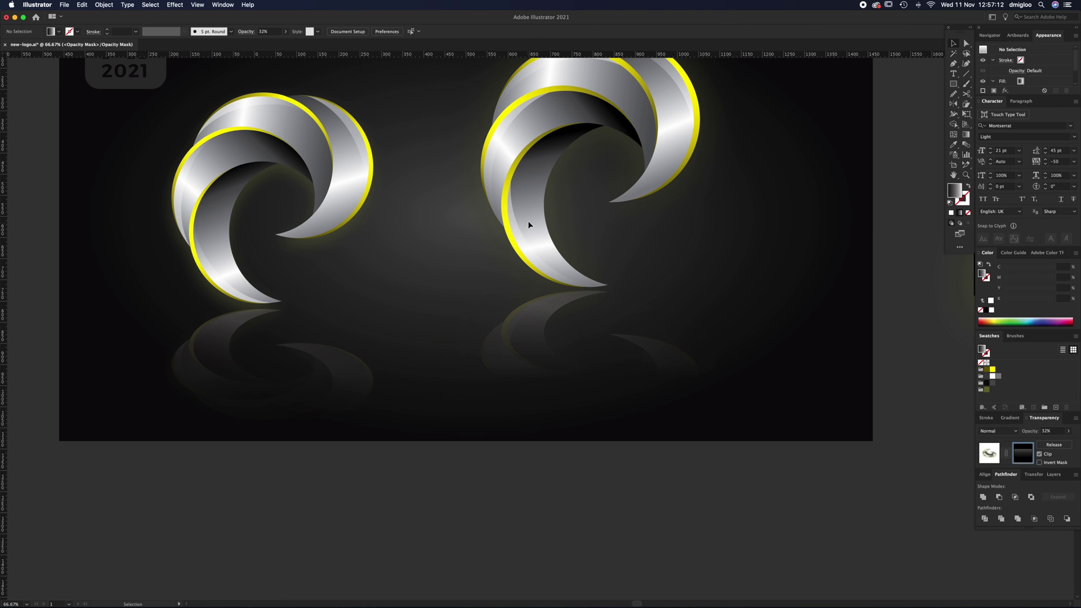
pyautogui.click(679, 377)
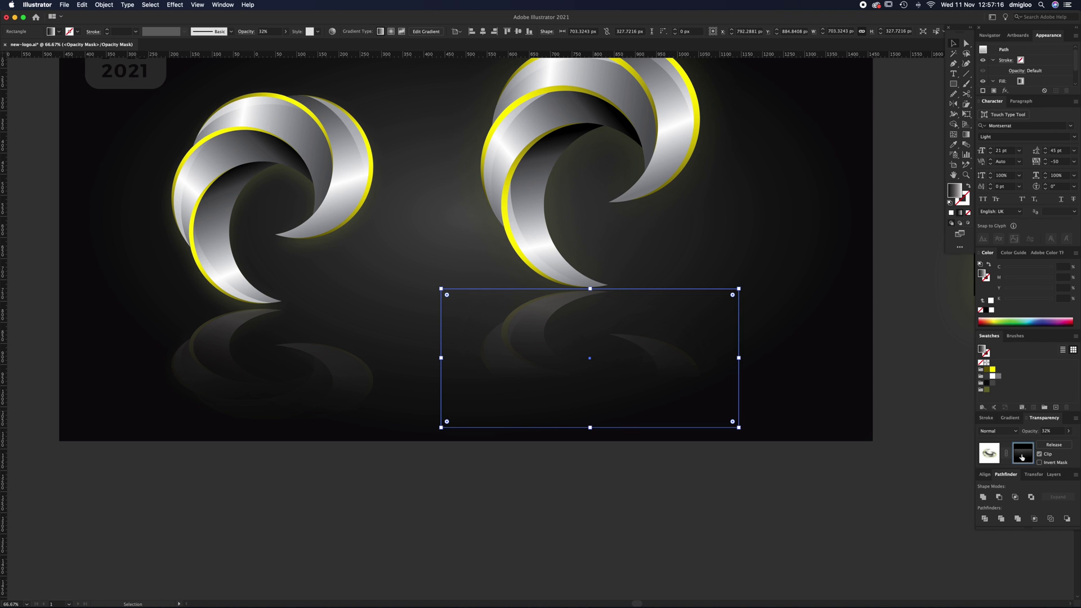
pyautogui.click(990, 455)
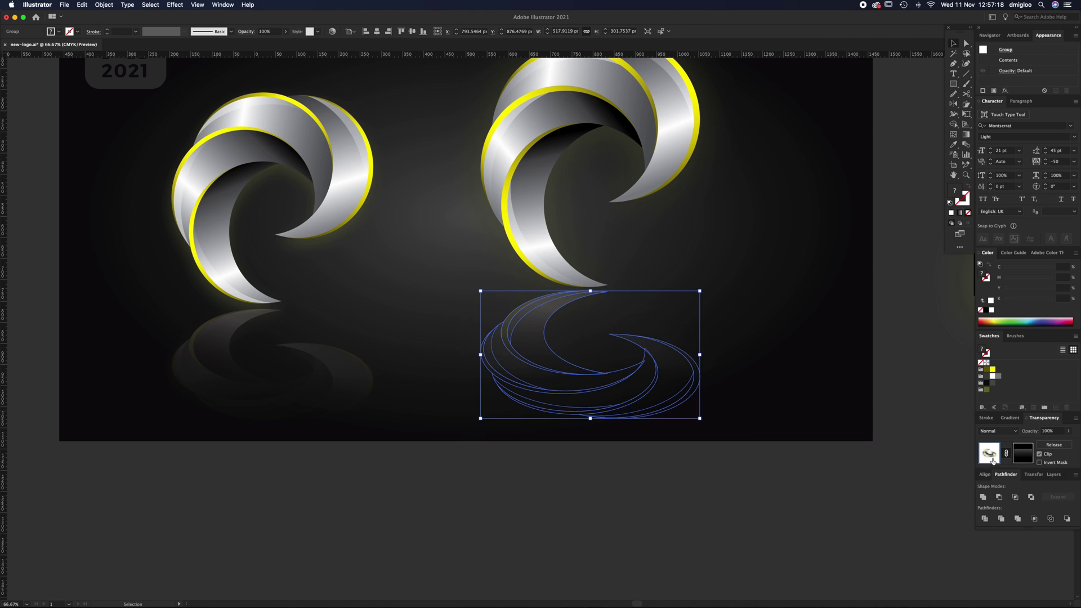
pyautogui.click(779, 410)
pyautogui.click(620, 338)
pyautogui.click(516, 202)
pyautogui.scroll(3, 458, 374)
pyautogui.hscroll(-2, 458, 374)
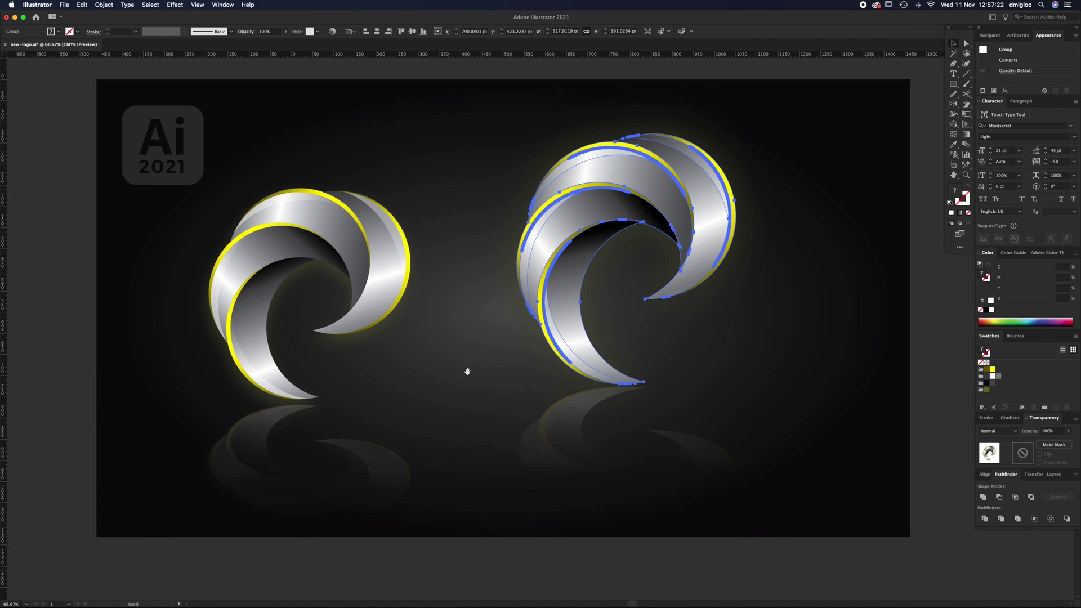
pyautogui.click(807, 308)
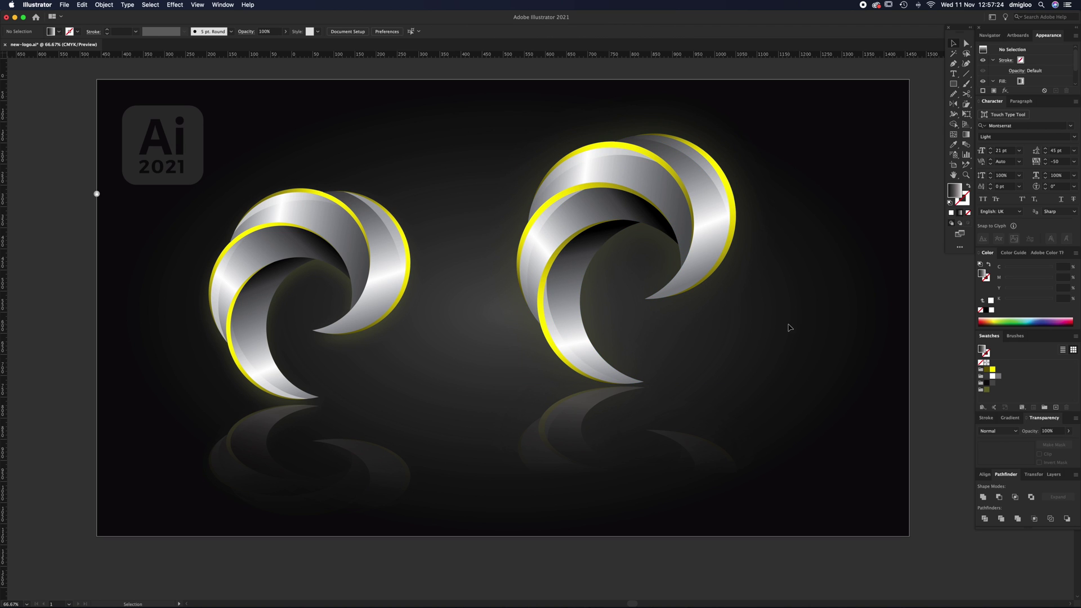